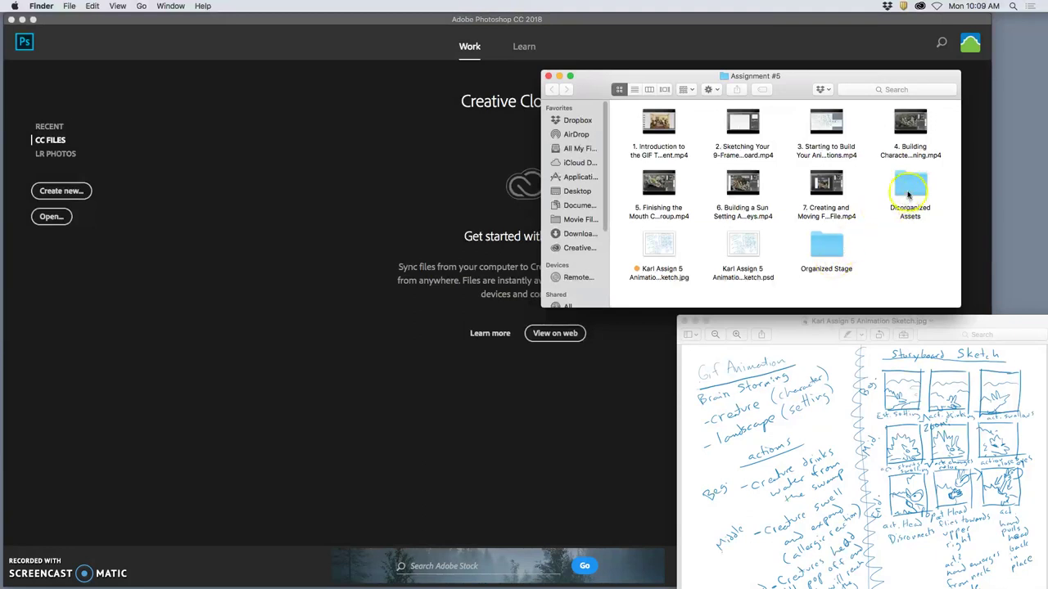
Step: Open the Assignment 5 Assets SP18 PSD file from the Disorganized Assets folder in Photoshop
{"action": "double_click", "coordinate": [912, 191]}
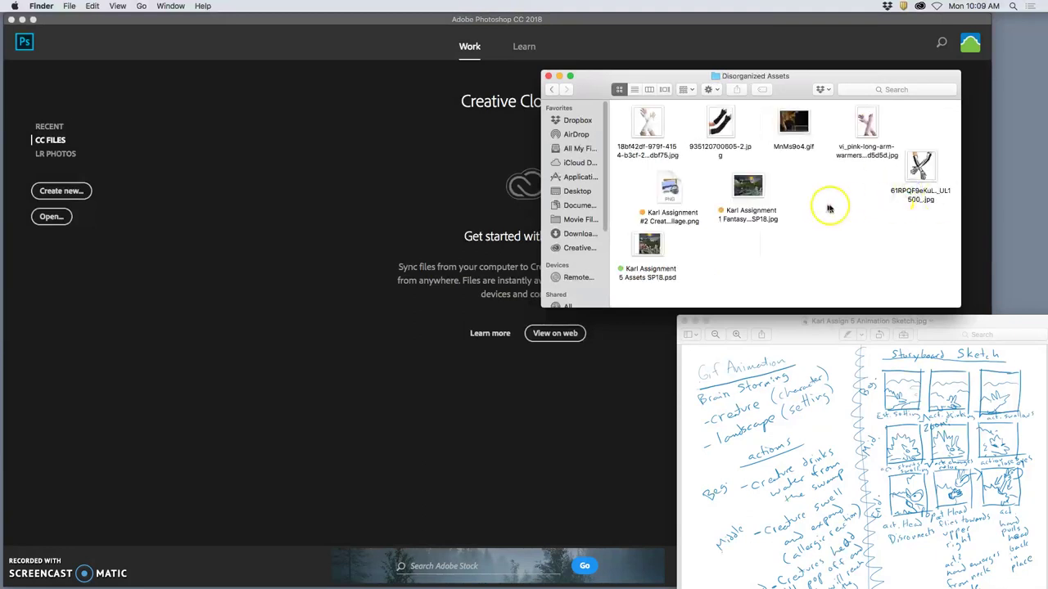
{"action": "left_click", "coordinate": [649, 252]}
{"action": "double_click", "coordinate": [649, 252]}
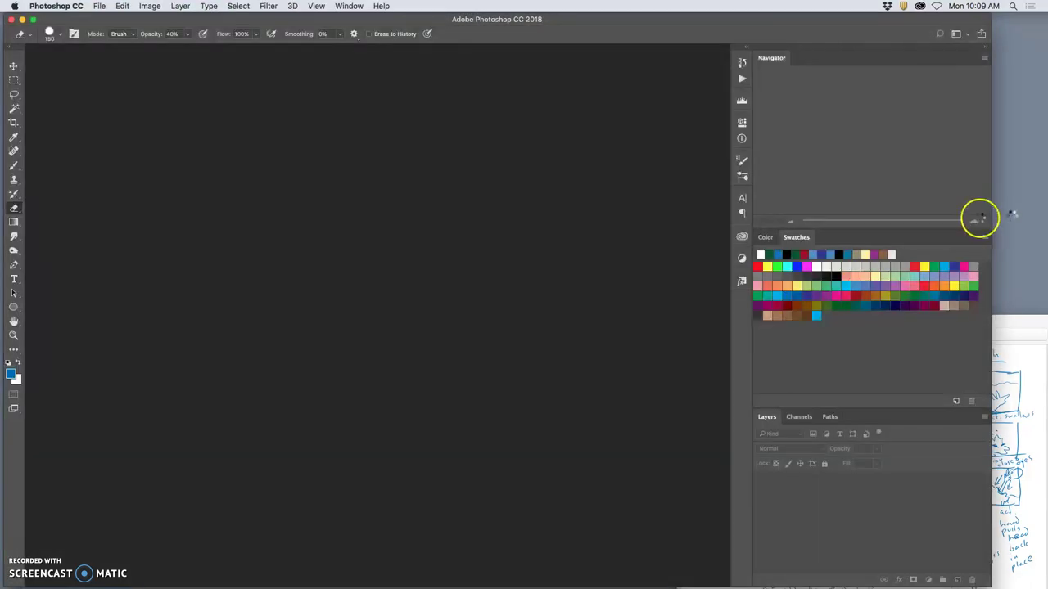
Step: Return to the Assignment #5 folder in Finder and open the Stage Animation PSD from the Organized Stage folder
{"action": "key", "text": "ctrl+Up"}
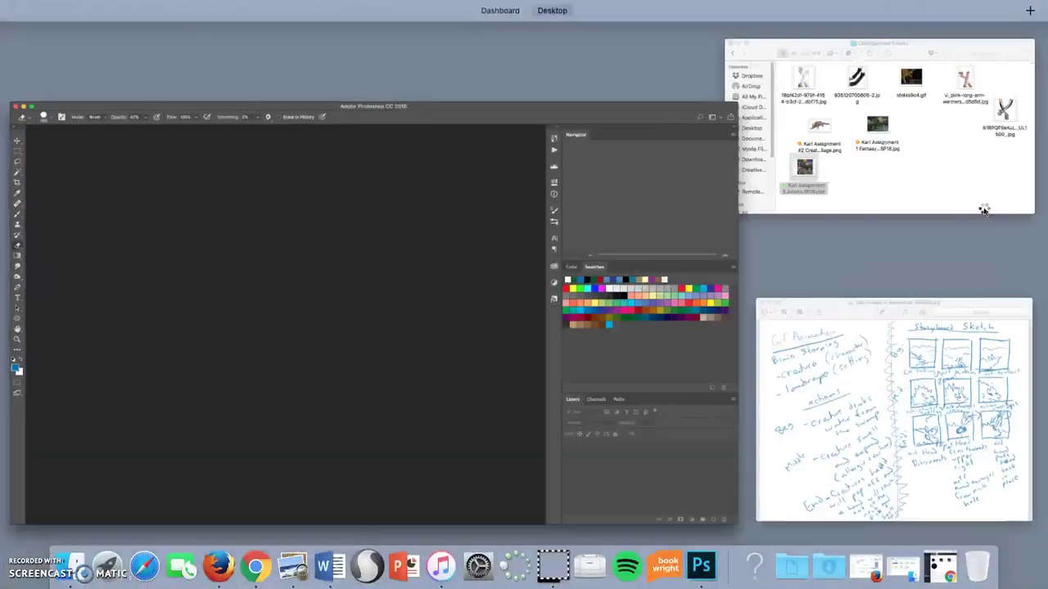
{"action": "left_click", "coordinate": [954, 168]}
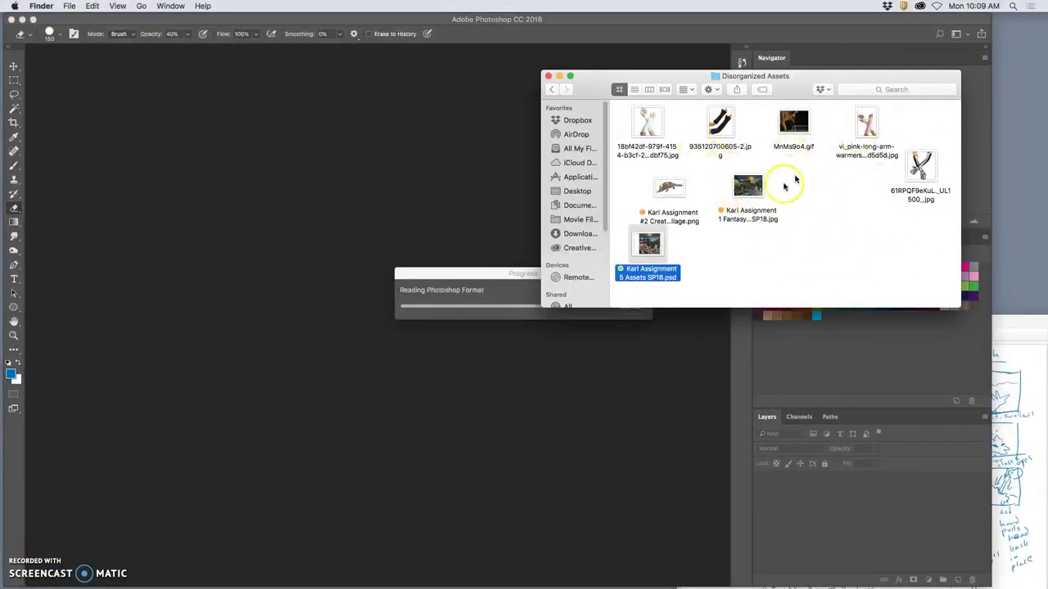
{"action": "left_click", "coordinate": [549, 91]}
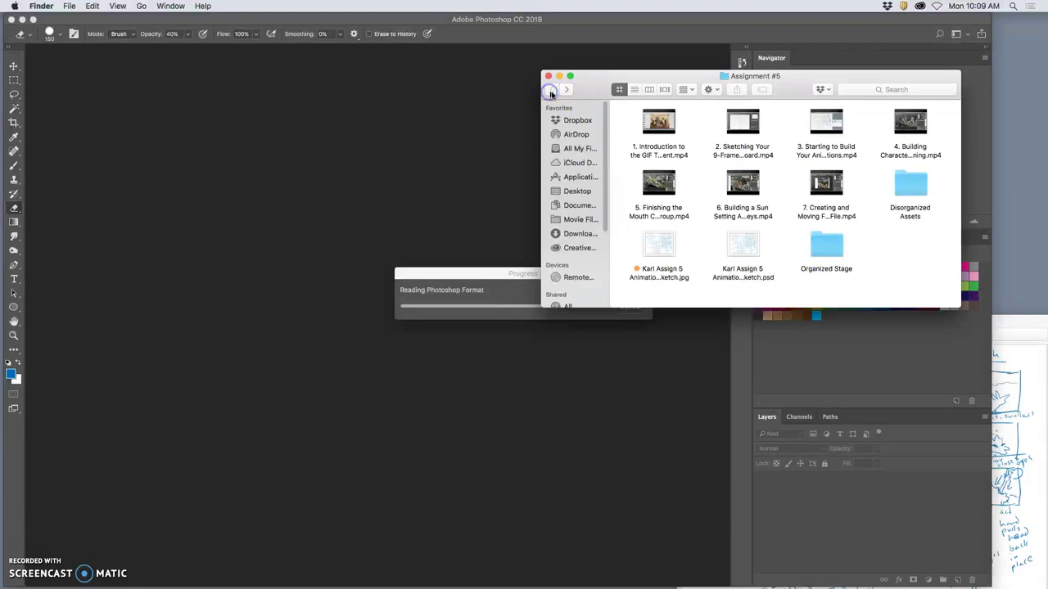
{"action": "double_click", "coordinate": [833, 242]}
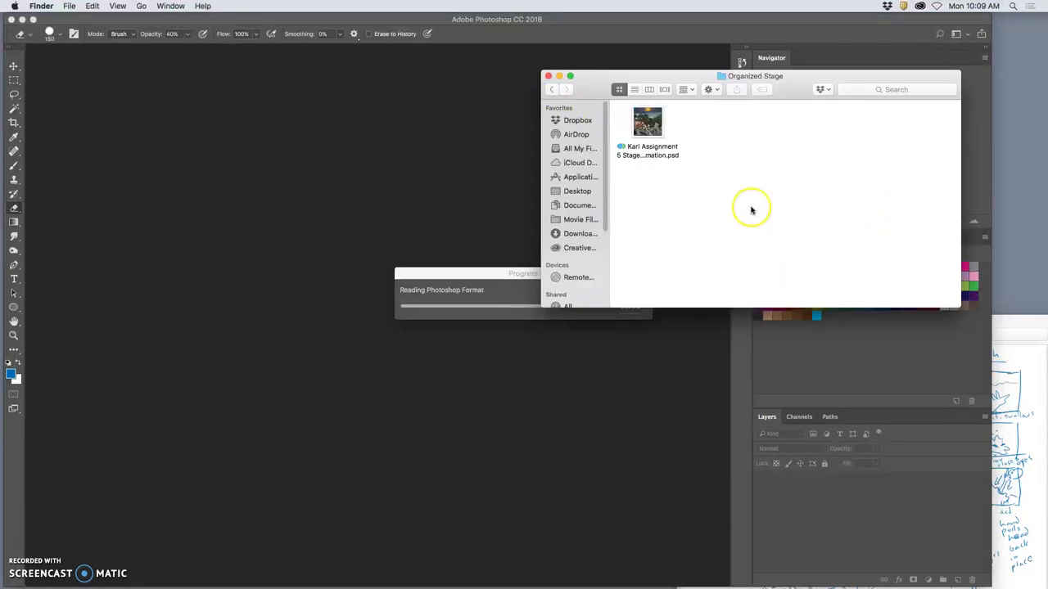
{"action": "double_click", "coordinate": [650, 123]}
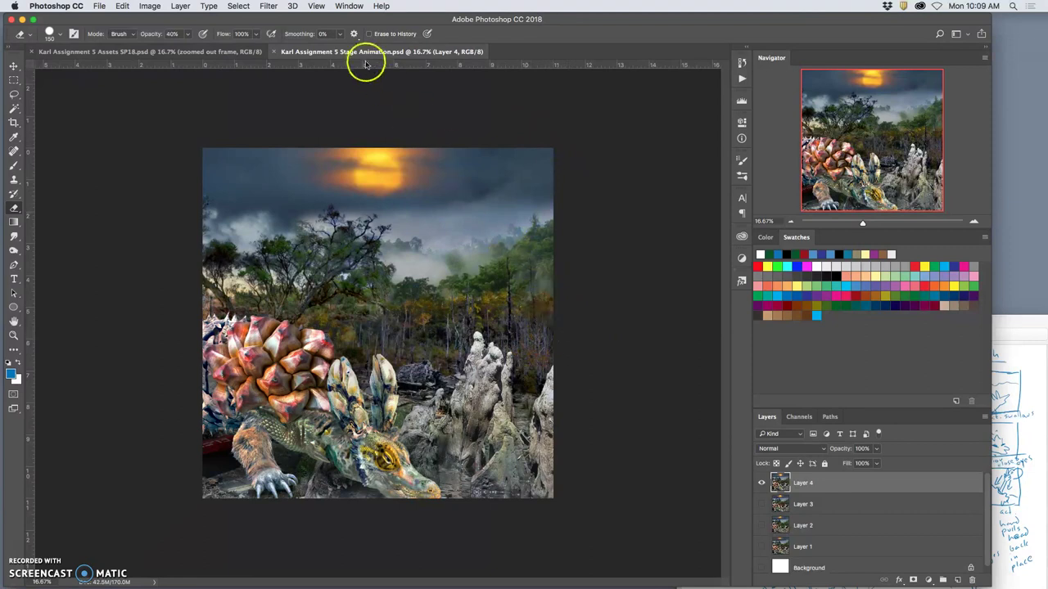
Step: Review the layers in the Stage Animation and Assets documents, ending on the Stage Animation document
{"action": "left_click_drag", "start_coordinate": [794, 484], "coordinate": [824, 548]}
{"action": "scroll", "coordinate": [825, 553], "scroll_direction": "down", "scroll_amount": 5}
{"action": "scroll", "coordinate": [824, 550], "scroll_direction": "up", "scroll_amount": 10}
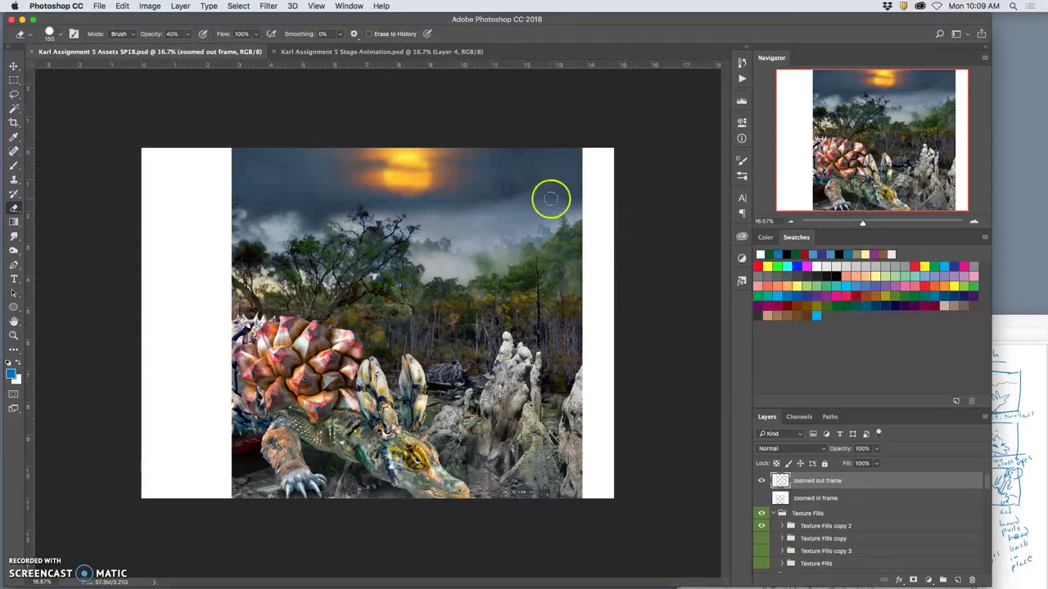
{"action": "left_click", "coordinate": [364, 51]}
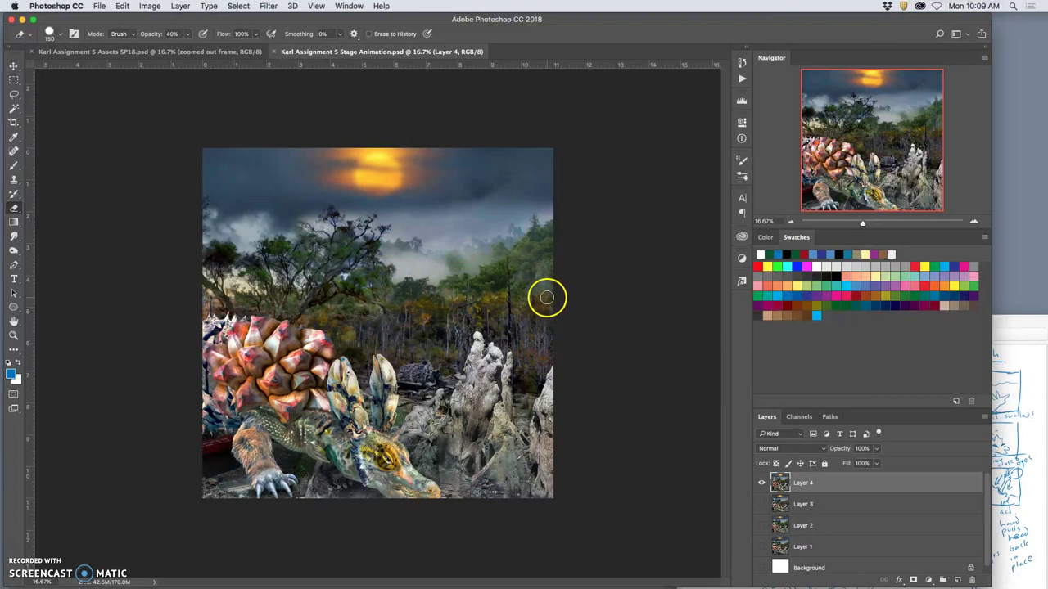
Step: Hide Layer 4 and preview Layers 1, 2 and 3 individually by toggling their visibility
{"action": "left_click", "coordinate": [760, 485]}
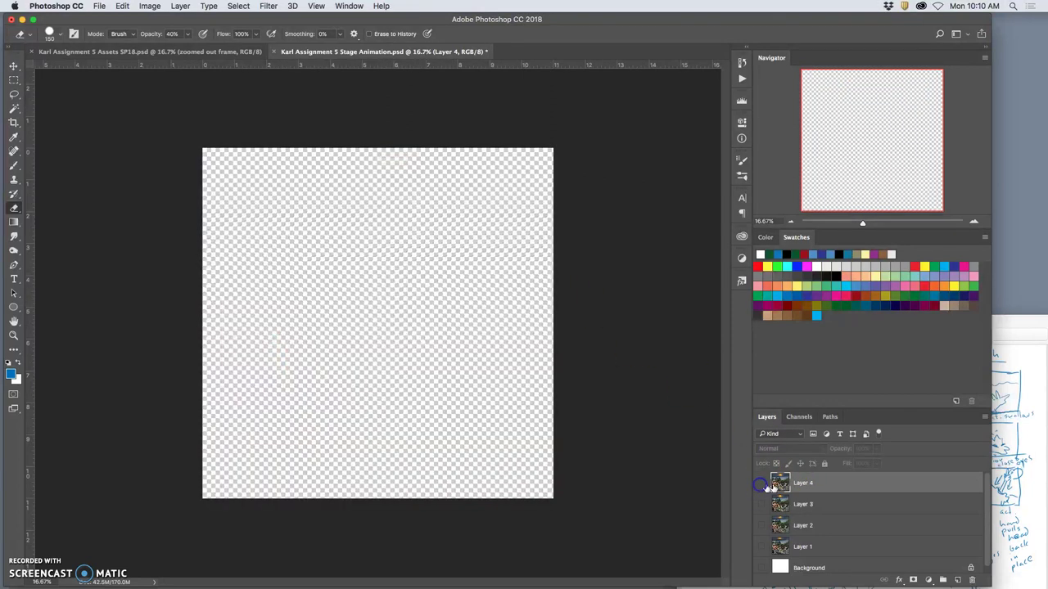
{"action": "left_click", "coordinate": [762, 549]}
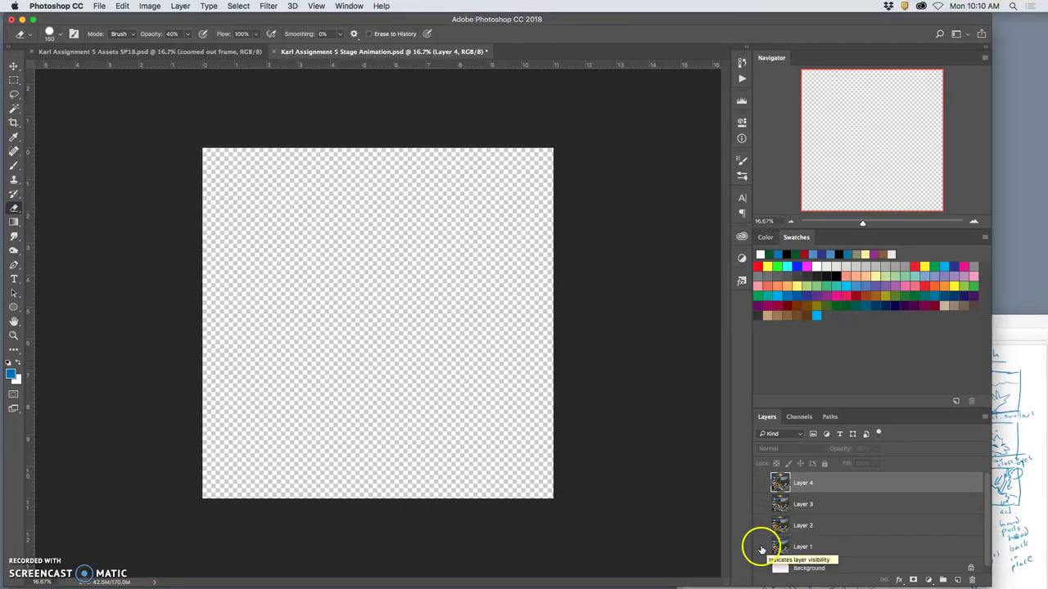
{"action": "left_click", "coordinate": [761, 548]}
{"action": "left_click", "coordinate": [760, 526]}
{"action": "left_click", "coordinate": [760, 525]}
{"action": "left_click", "coordinate": [761, 504]}
{"action": "left_click", "coordinate": [761, 504]}
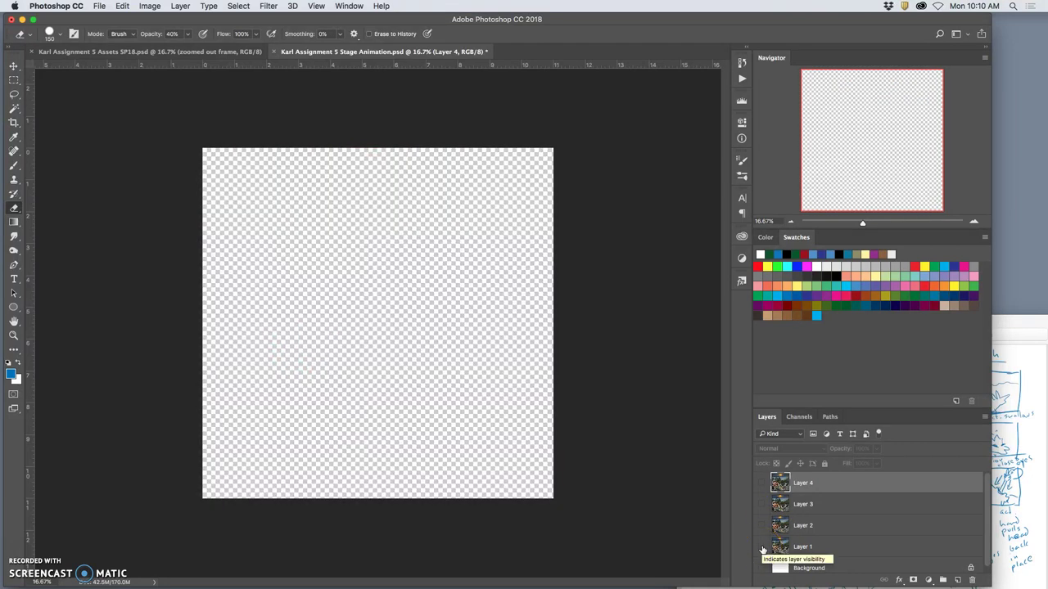
Step: Preview the animation sequence by showing Layers 1 through 4 in order, hiding the upper ones and showing them again
{"action": "left_click", "coordinate": [761, 547]}
{"action": "left_click", "coordinate": [761, 527]}
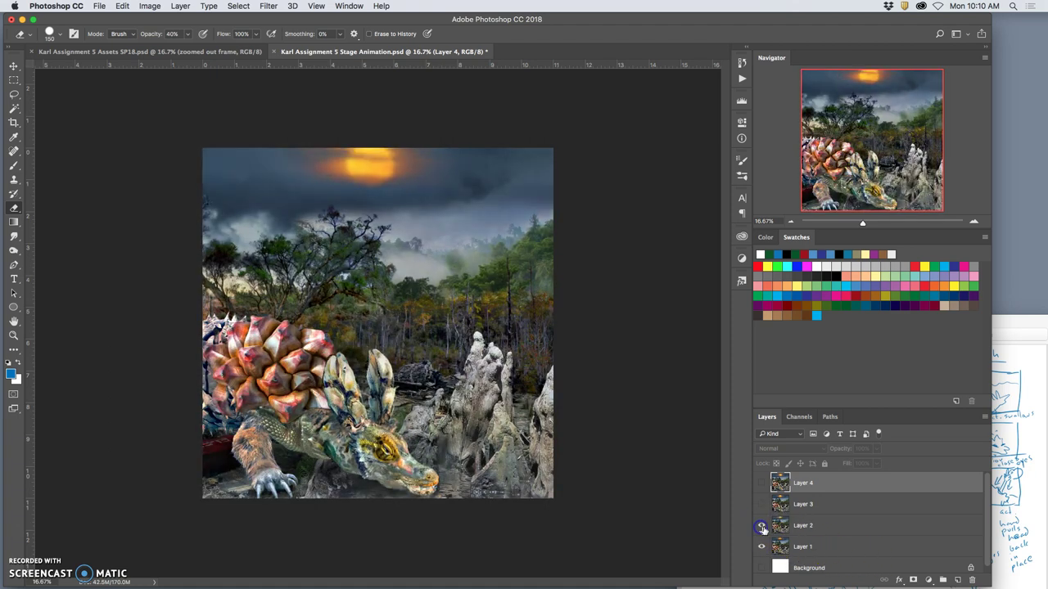
{"action": "left_click", "coordinate": [761, 505]}
{"action": "left_click", "coordinate": [760, 484]}
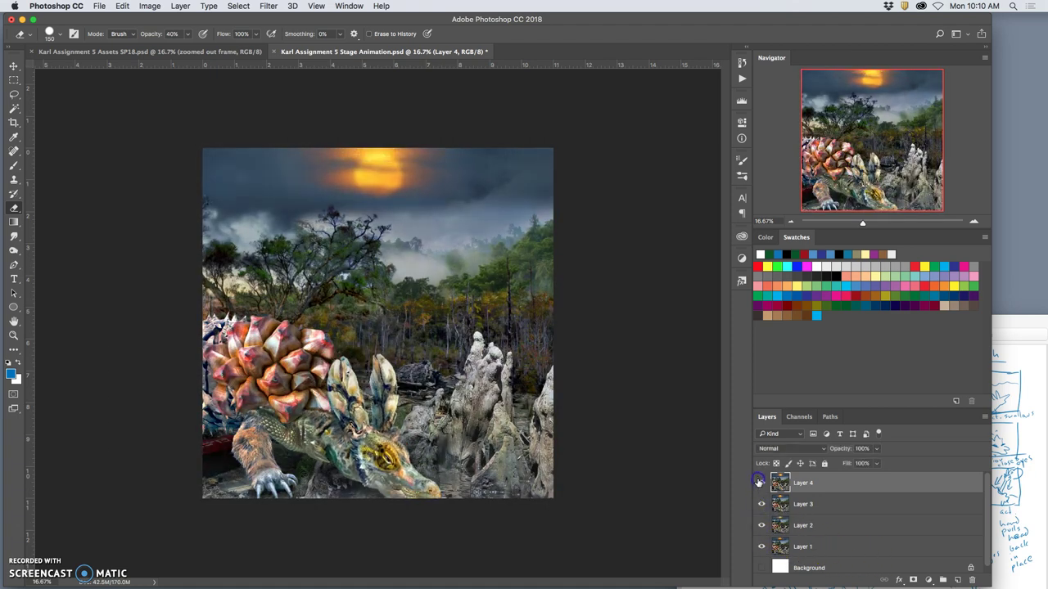
{"action": "left_click", "coordinate": [760, 484]}
{"action": "left_click", "coordinate": [760, 505]}
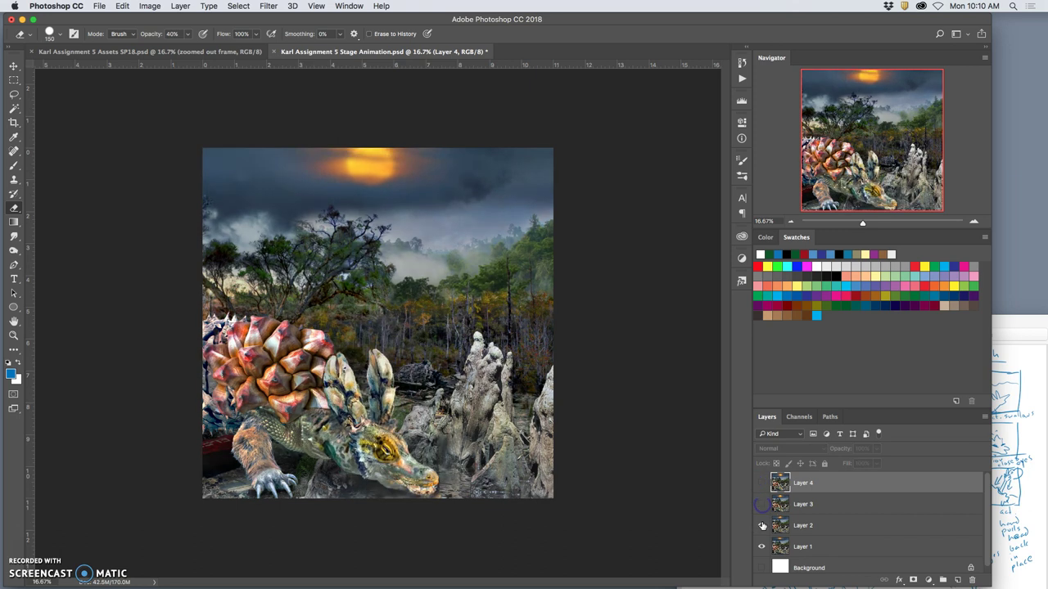
{"action": "left_click", "coordinate": [762, 526]}
{"action": "left_click", "coordinate": [761, 528]}
{"action": "left_click", "coordinate": [761, 505]}
{"action": "left_click", "coordinate": [761, 484]}
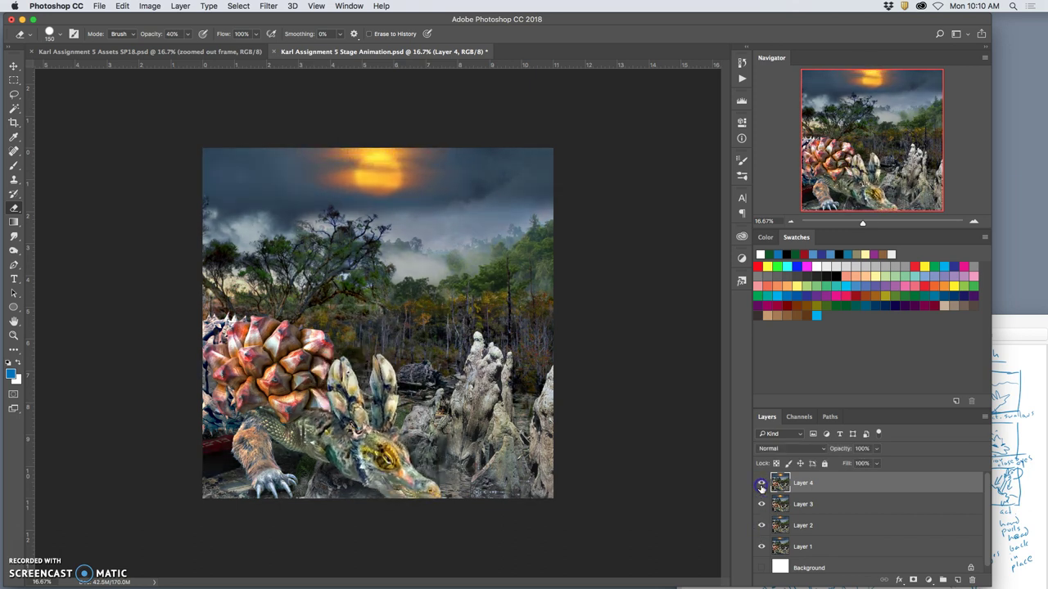
Step: Hide Layers 4, 3, 2 and 1 in the Stage Animation document
{"action": "left_click", "coordinate": [761, 484]}
{"action": "left_click", "coordinate": [760, 505]}
{"action": "left_click", "coordinate": [760, 507]}
{"action": "left_click", "coordinate": [760, 507]}
{"action": "left_click", "coordinate": [760, 546]}
{"action": "left_click", "coordinate": [792, 550]}
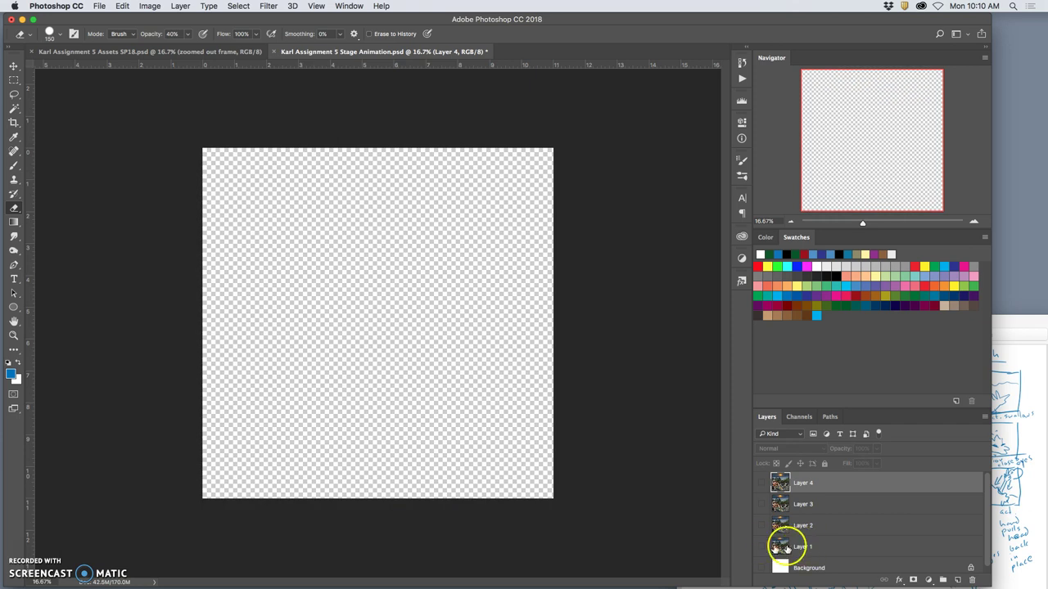
Step: Show the Timeline and make animation frames from the document's layers
{"action": "left_click", "coordinate": [348, 7]}
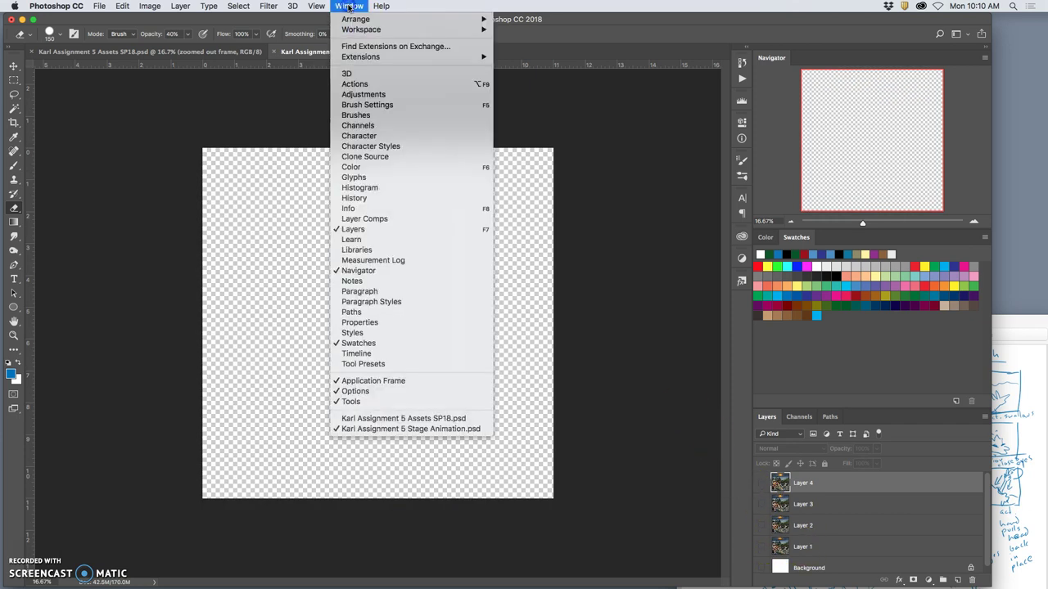
{"action": "left_click", "coordinate": [357, 355]}
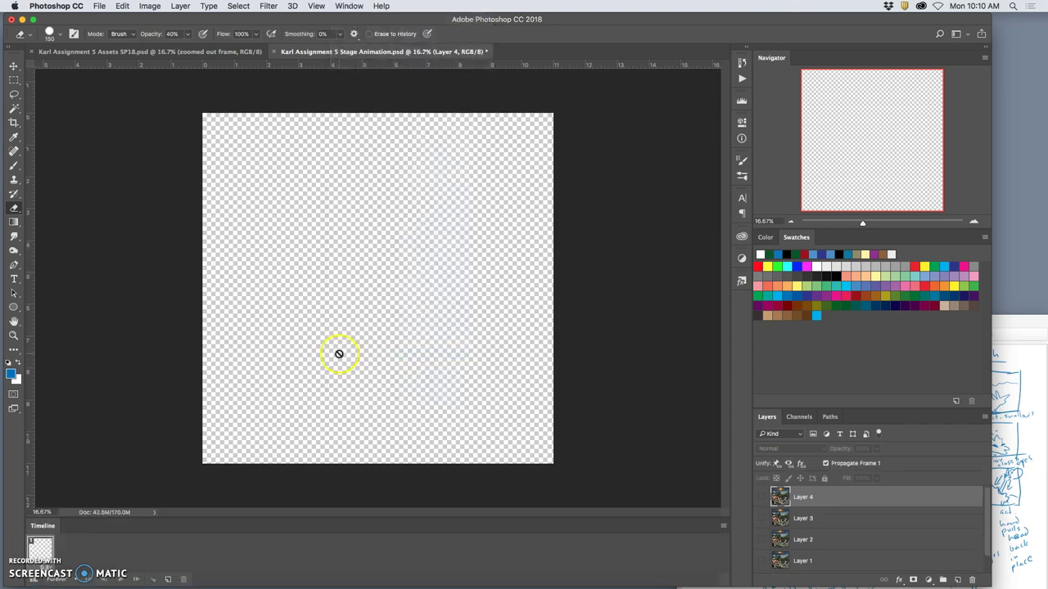
{"action": "left_click", "coordinate": [724, 528]}
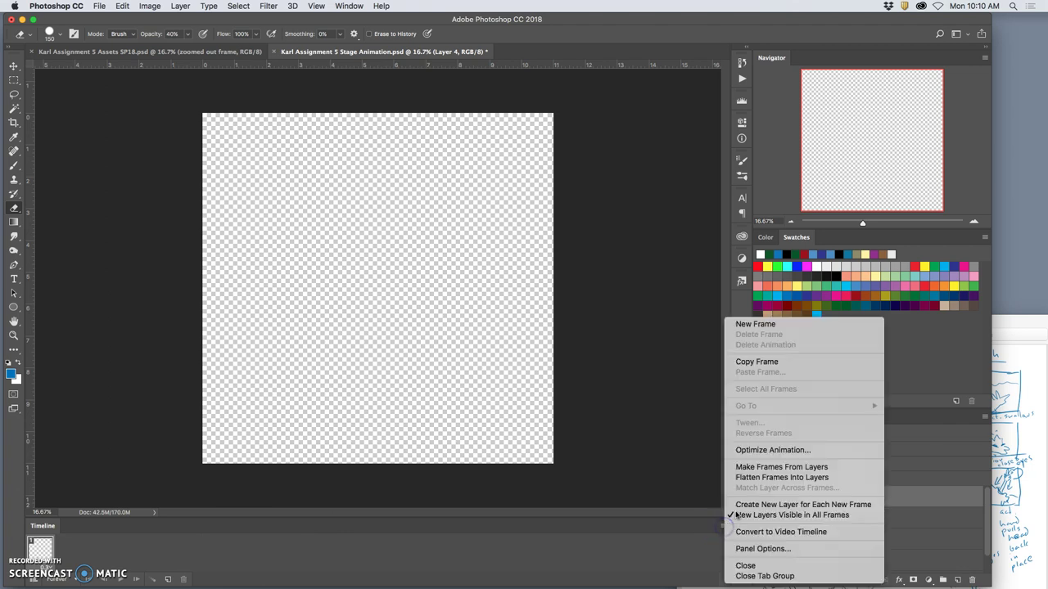
{"action": "left_click", "coordinate": [767, 471]}
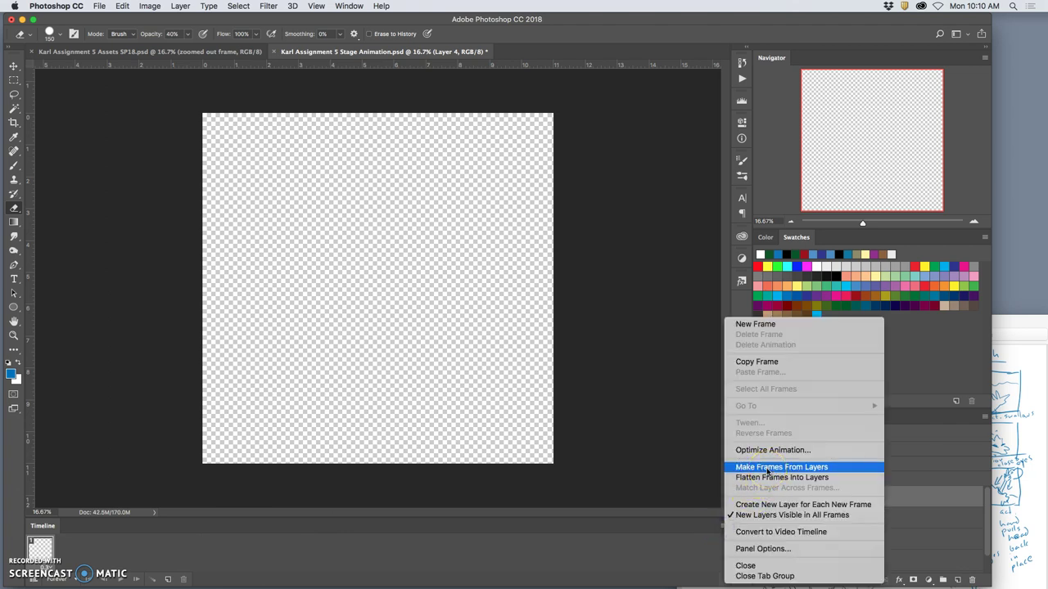
{"action": "left_click", "coordinate": [770, 468]}
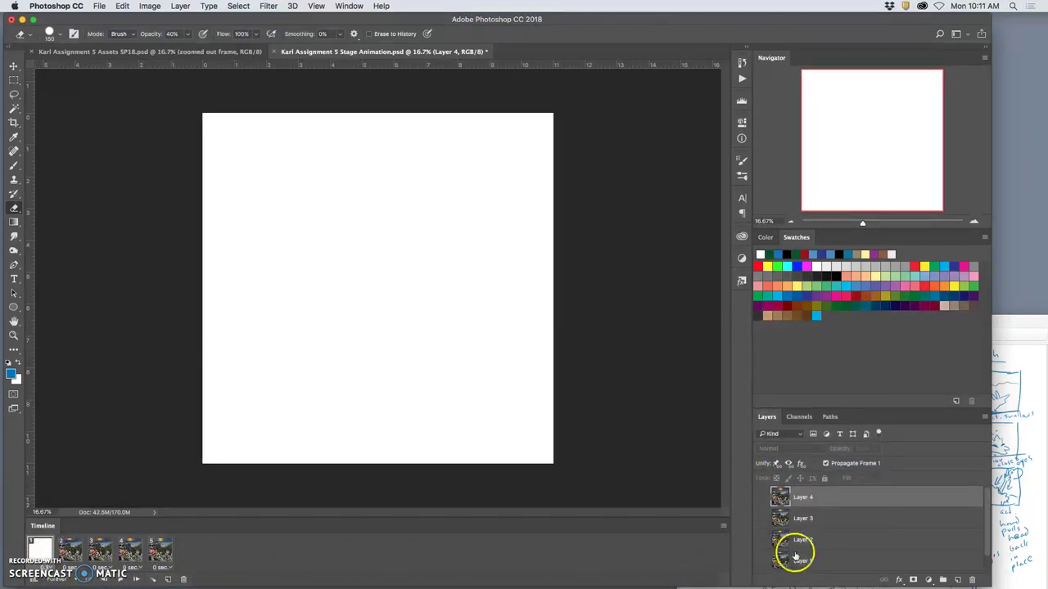
{"action": "scroll", "coordinate": [786, 557], "scroll_direction": "down", "scroll_amount": 1}
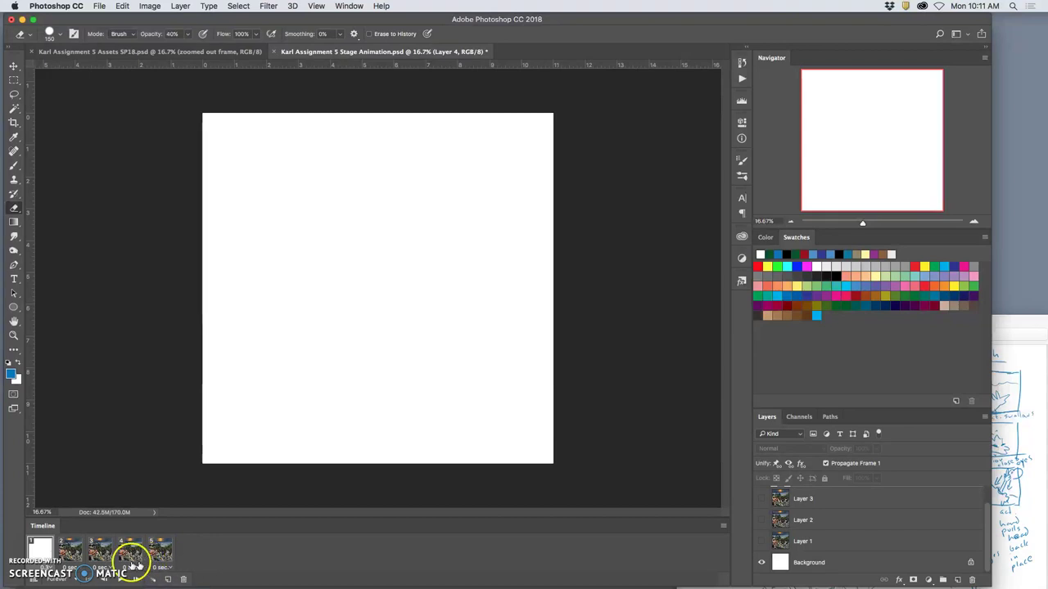
{"action": "left_click", "coordinate": [41, 567]}
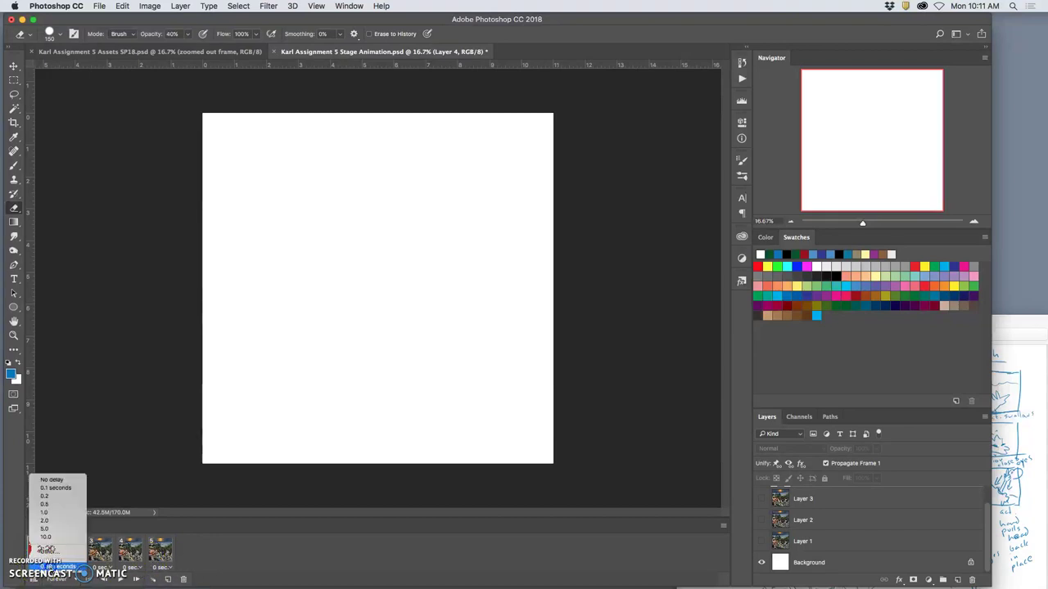
{"action": "left_click", "coordinate": [49, 566]}
{"action": "left_click", "coordinate": [40, 566]}
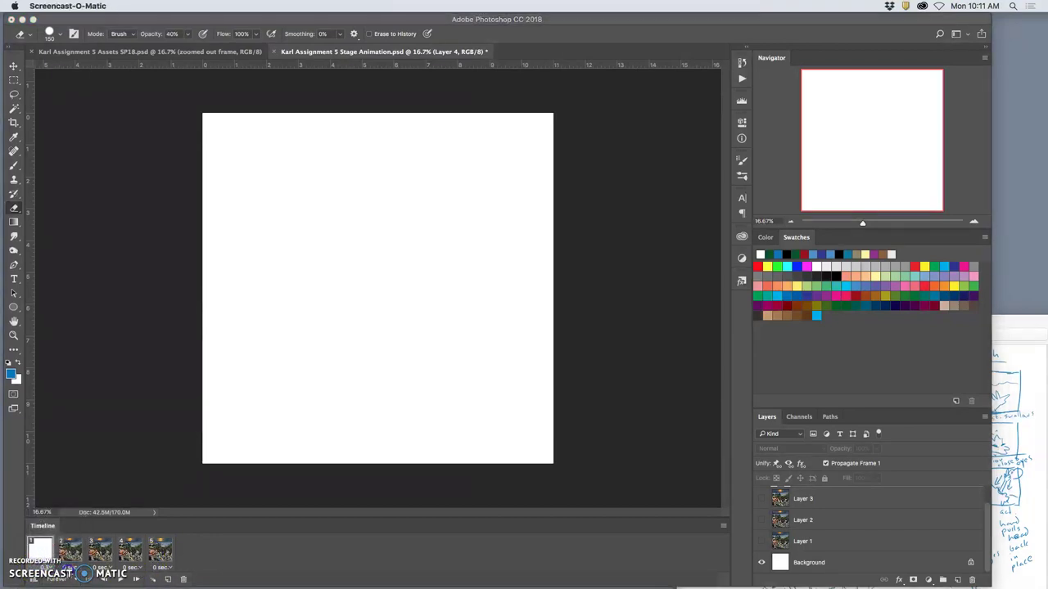
Step: Move the Photoshop window sideways to uncover the timeline and delete the blank first frame
{"action": "left_click", "coordinate": [295, 20]}
{"action": "mouse_move", "coordinate": [309, 19]}
{"action": "left_mouse_down"}
{"action": "mouse_move", "coordinate": [377, 19]}
{"action": "mouse_move", "coordinate": [356, 19]}
{"action": "left_mouse_up"}
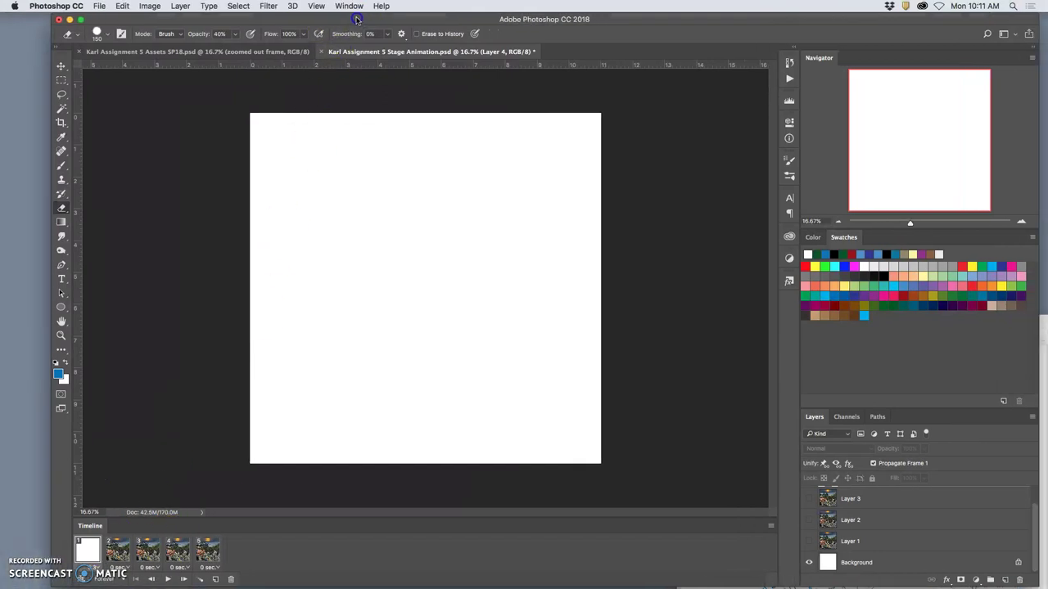
{"action": "left_click", "coordinate": [86, 548]}
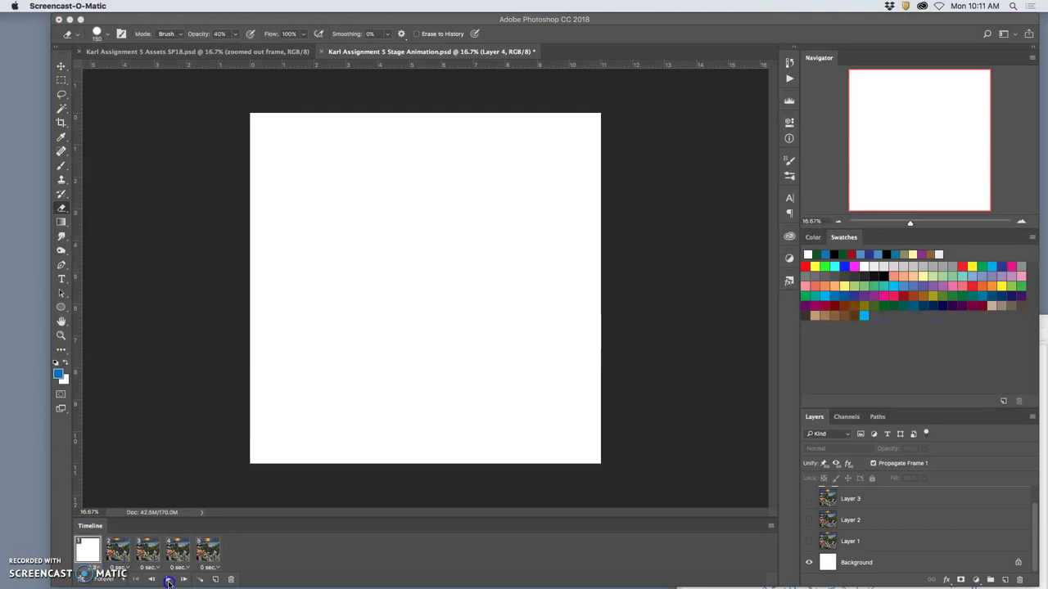
{"action": "left_click", "coordinate": [114, 565]}
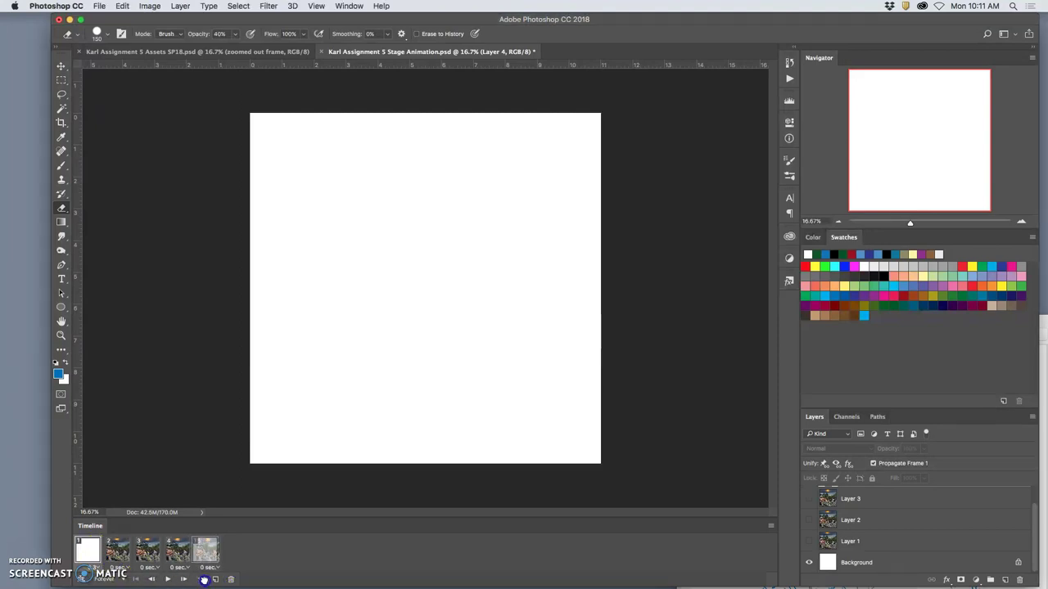
{"action": "left_click", "coordinate": [232, 580]}
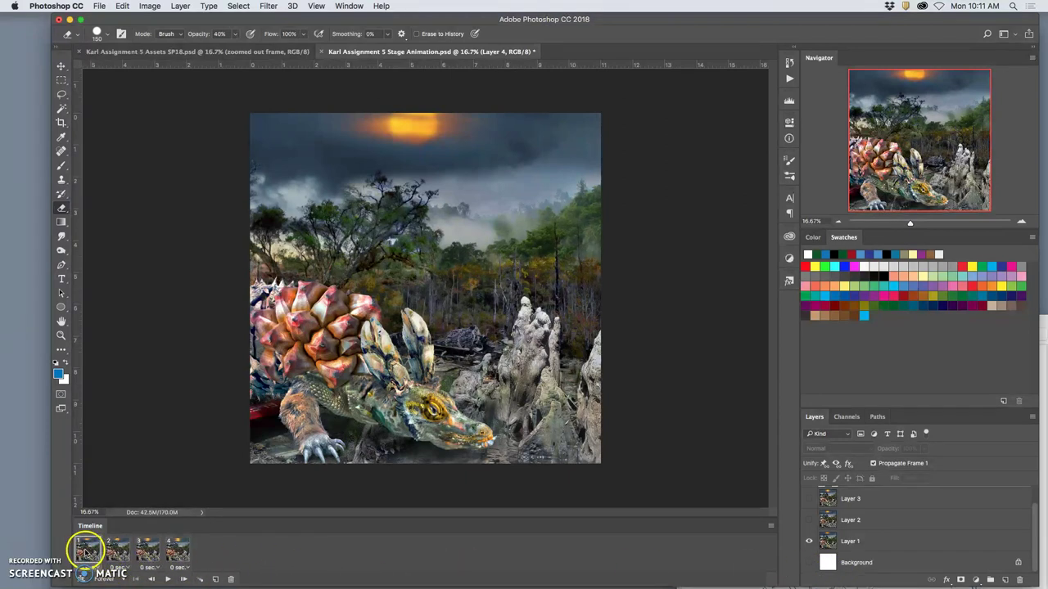
Step: Delete Layer 4 and undo the deletion
{"action": "key", "text": "BackSpace"}
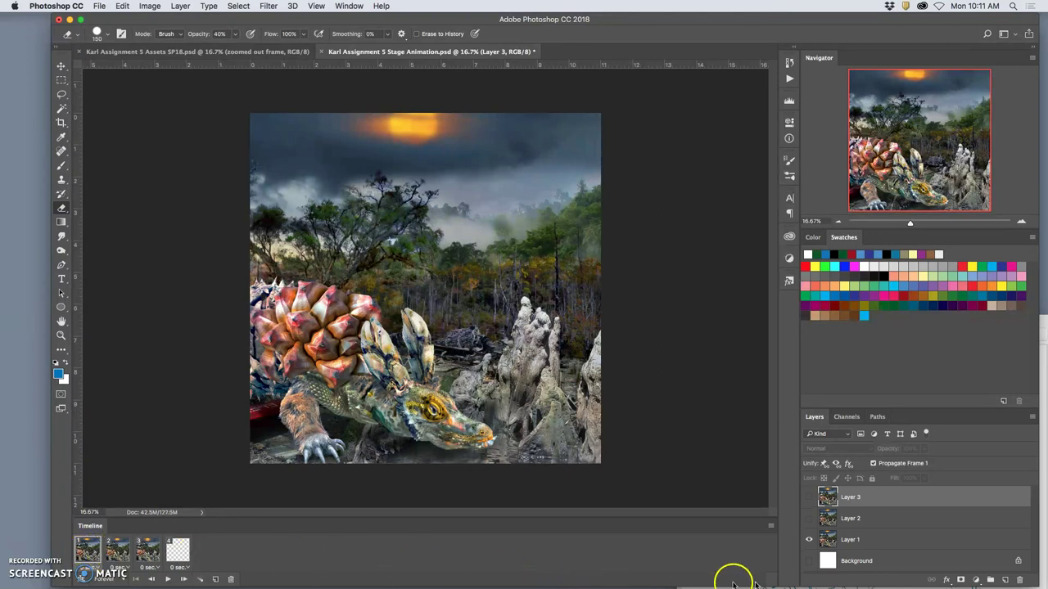
{"action": "key", "text": "super+z"}
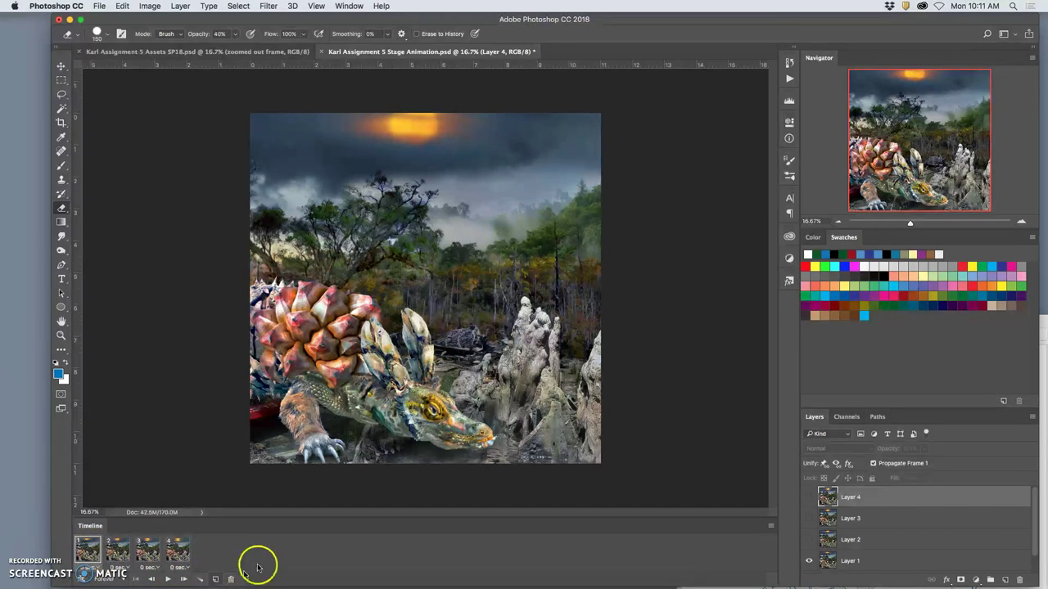
Step: Select all four animation frames and set their frame delay to 0.3 seconds
{"action": "left_click_drag", "start_coordinate": [606, 22], "coordinate": [586, 22]}
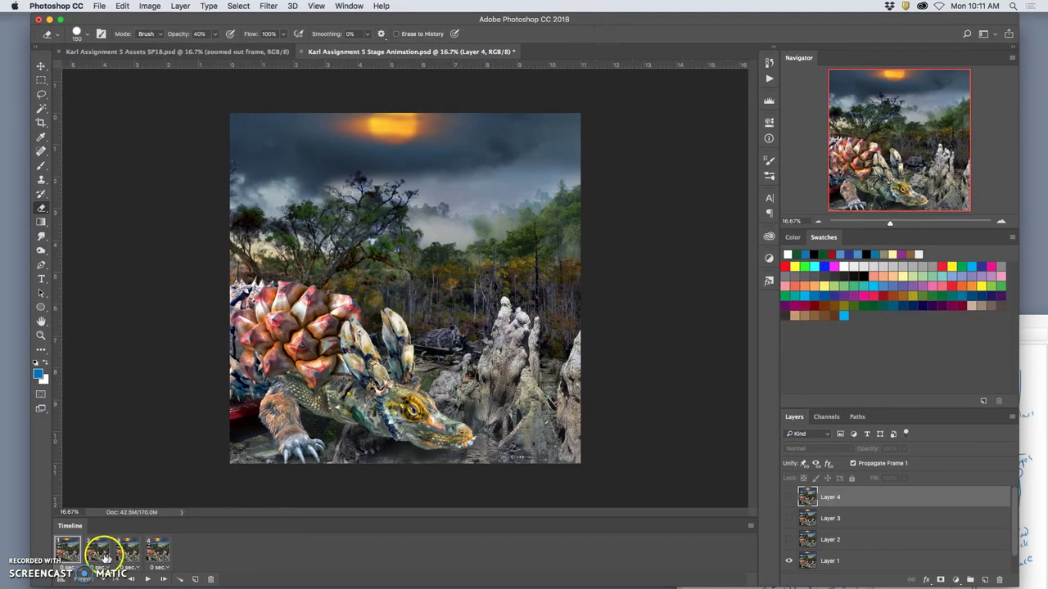
{"action": "left_click", "coordinate": [158, 562]}
{"action": "left_click", "coordinate": [168, 568]}
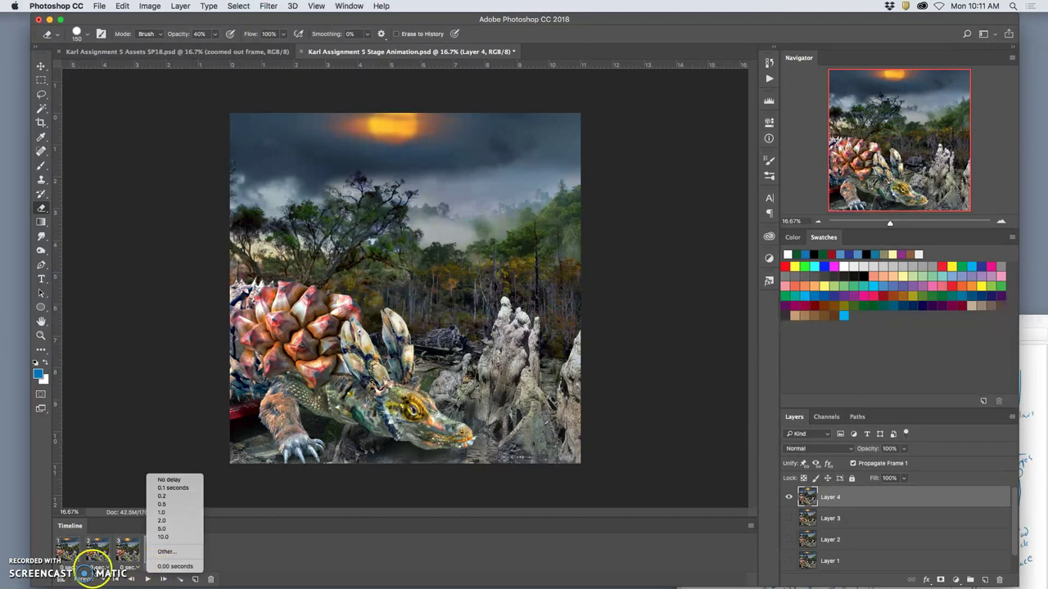
{"action": "left_click", "coordinate": [160, 559]}
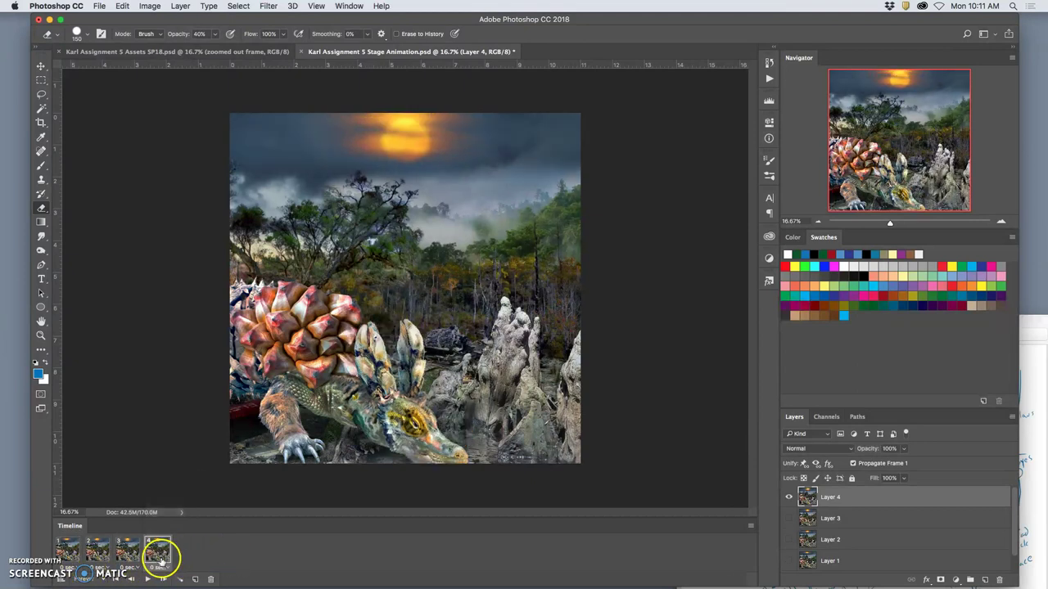
{"action": "left_click", "coordinate": [74, 561]}
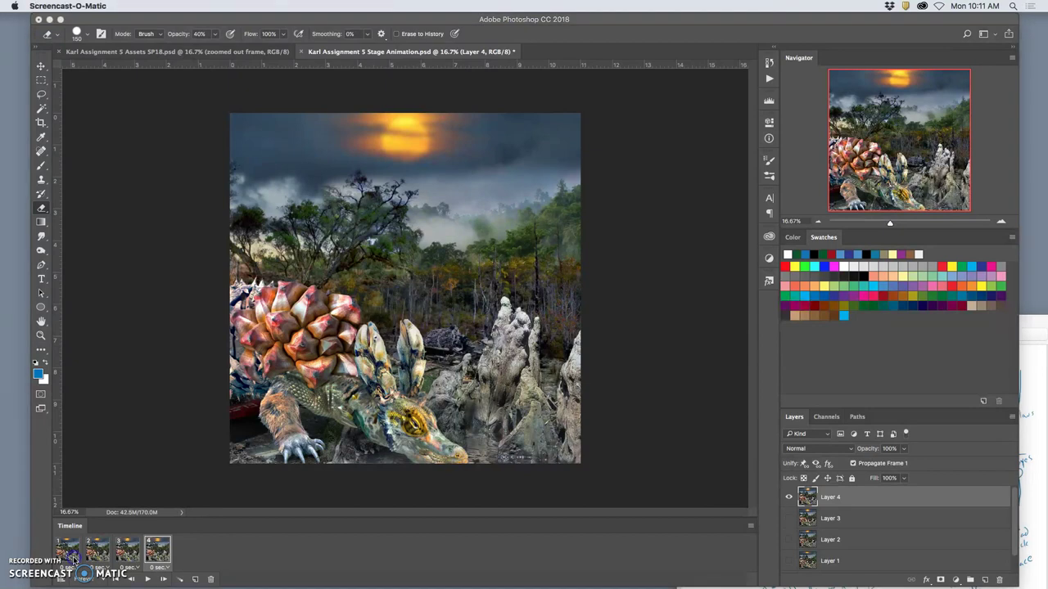
{"action": "left_click", "coordinate": [222, 18]}
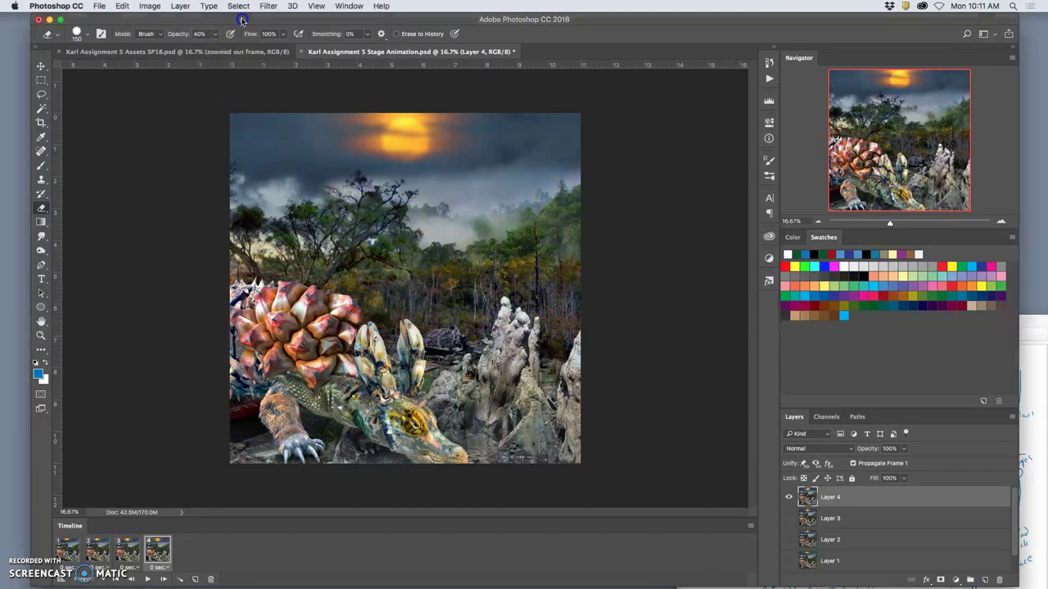
{"action": "left_click_drag", "start_coordinate": [237, 18], "coordinate": [257, 18]}
{"action": "left_click", "coordinate": [86, 549]}
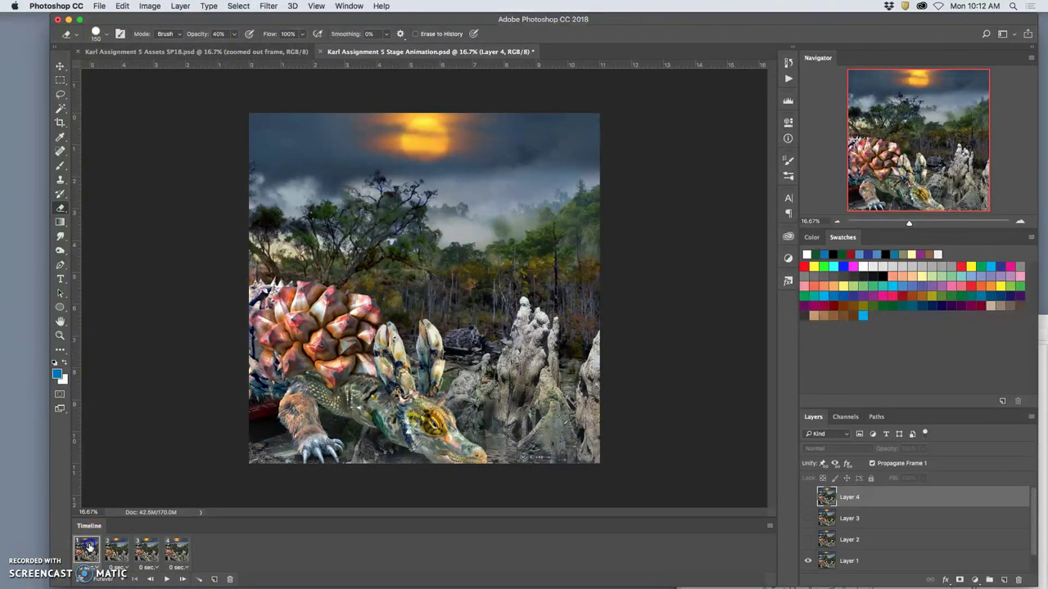
{"action": "left_click", "coordinate": [185, 568]}
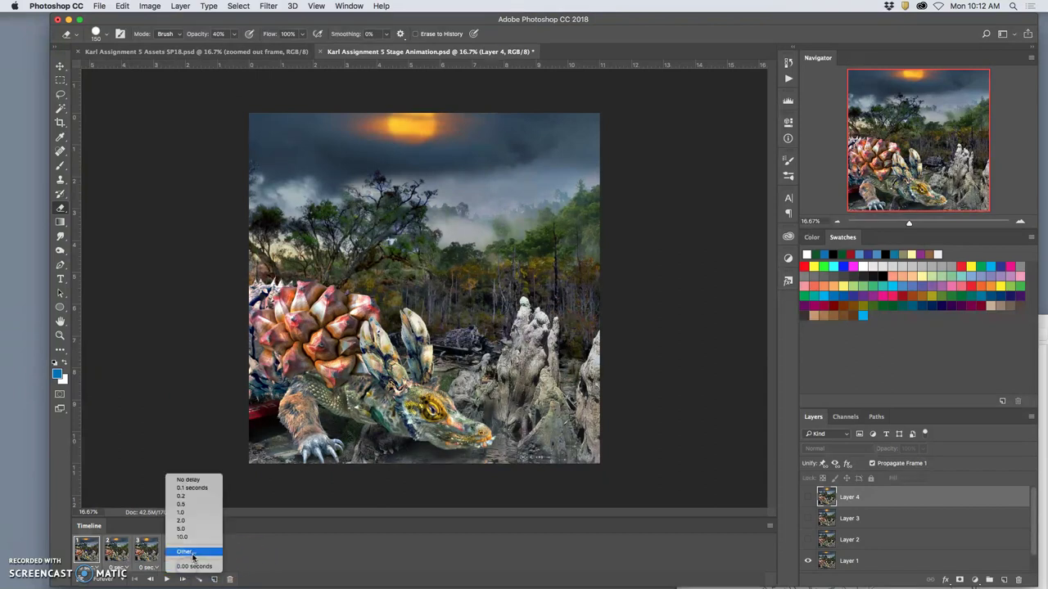
{"action": "left_click", "coordinate": [193, 556]}
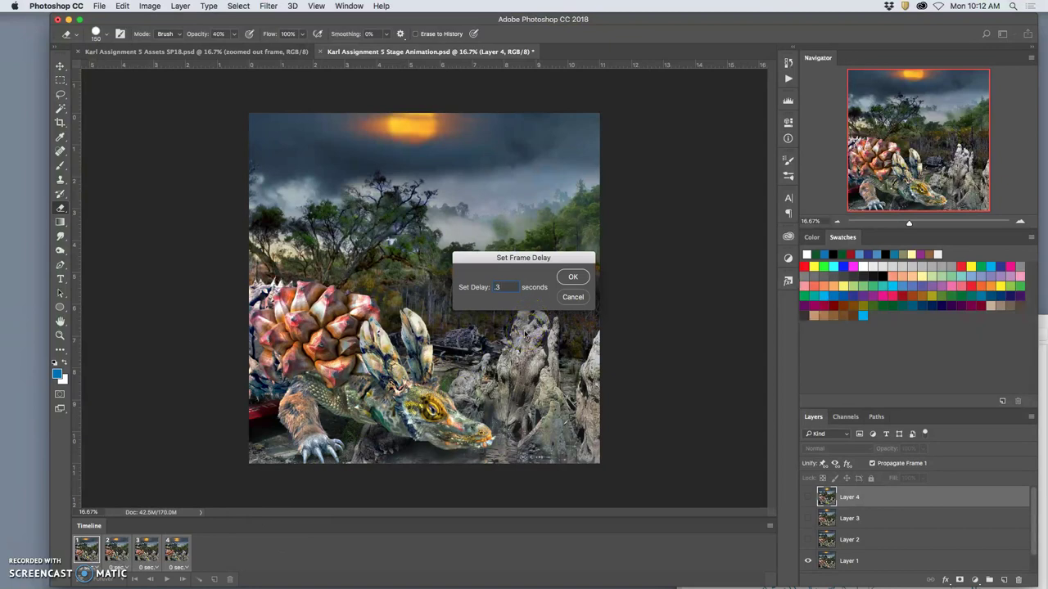
{"action": "left_click", "coordinate": [576, 278]}
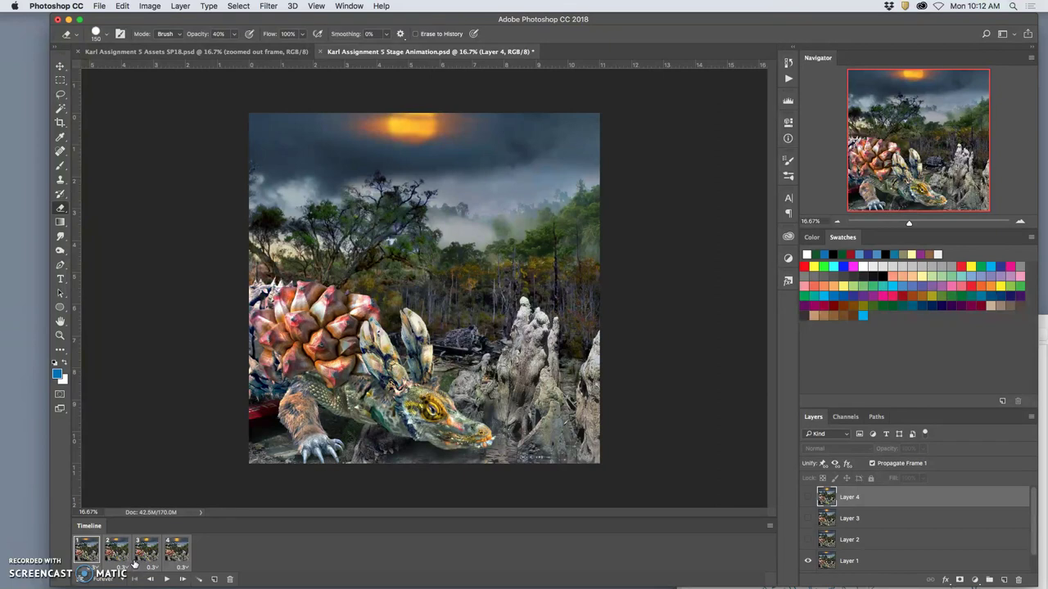
Step: Play the four-frame animation, stop it, and compare the first and last frames
{"action": "left_click", "coordinate": [127, 487]}
{"action": "left_click", "coordinate": [167, 579]}
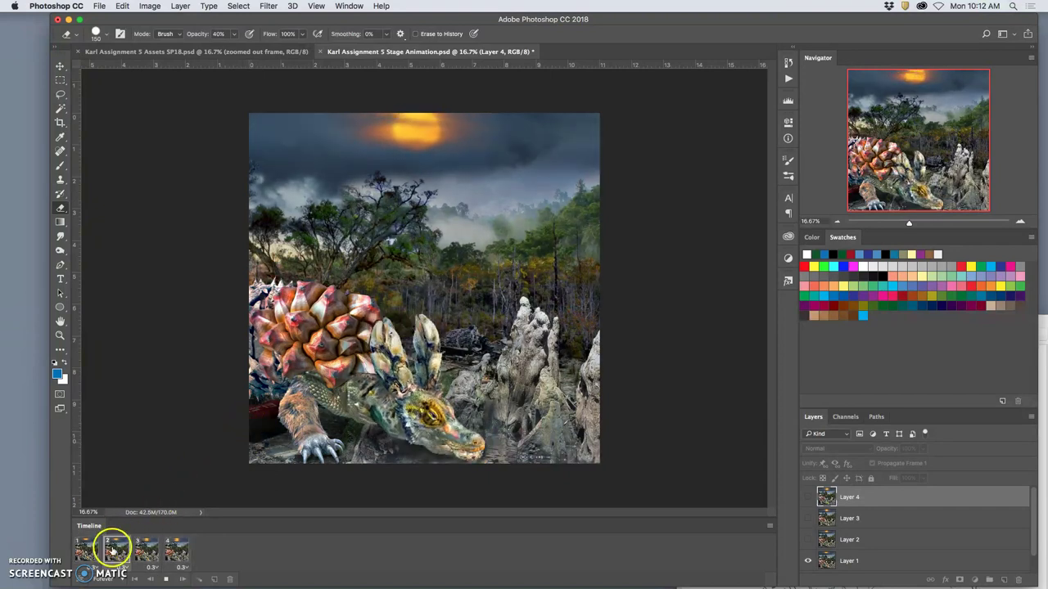
{"action": "left_click", "coordinate": [164, 580]}
{"action": "left_click", "coordinate": [90, 550]}
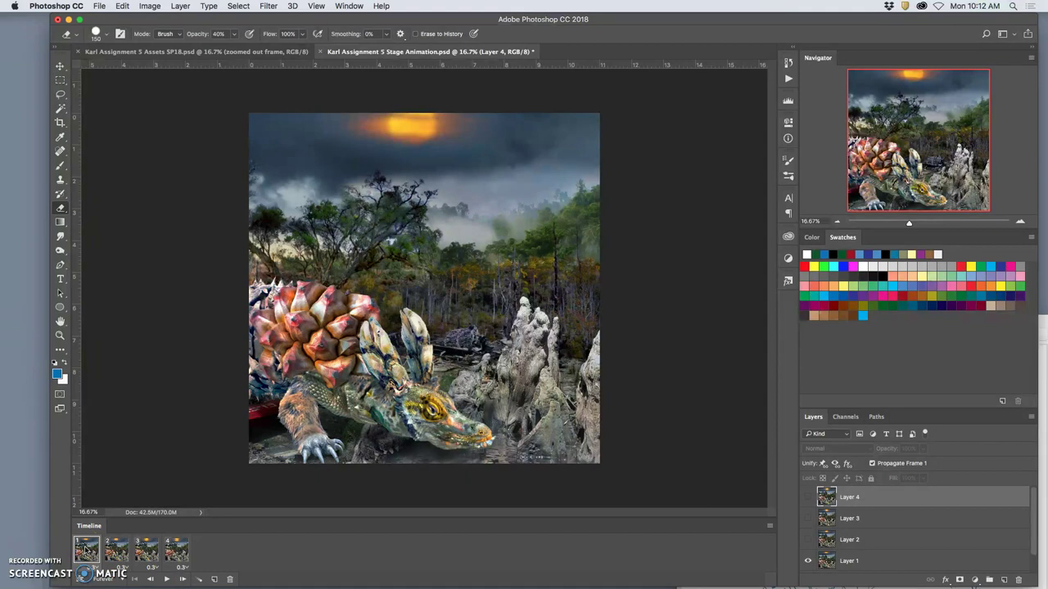
{"action": "left_click", "coordinate": [176, 550]}
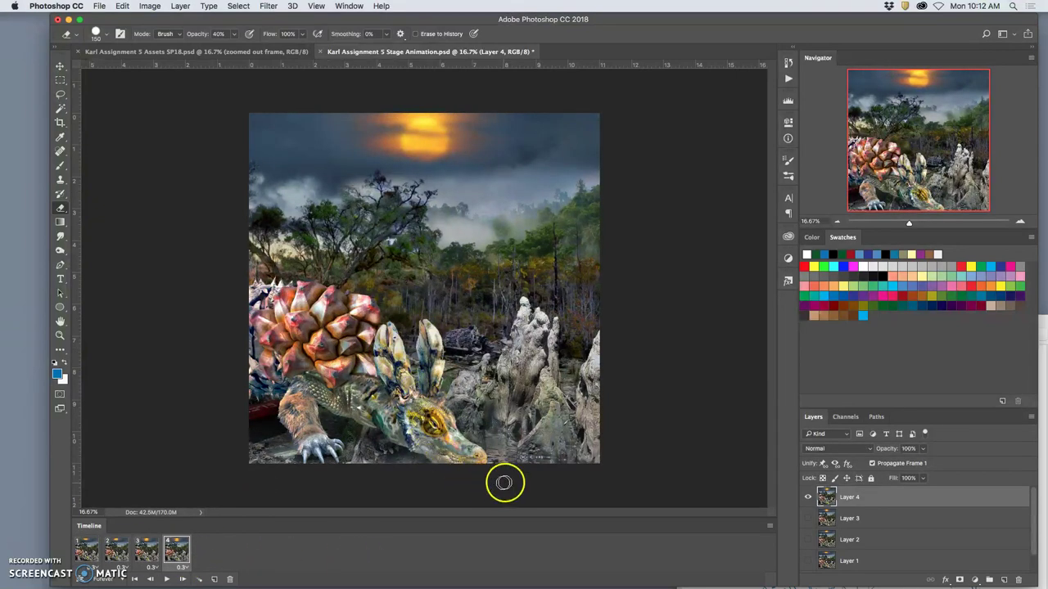
{"action": "left_click", "coordinate": [86, 550]}
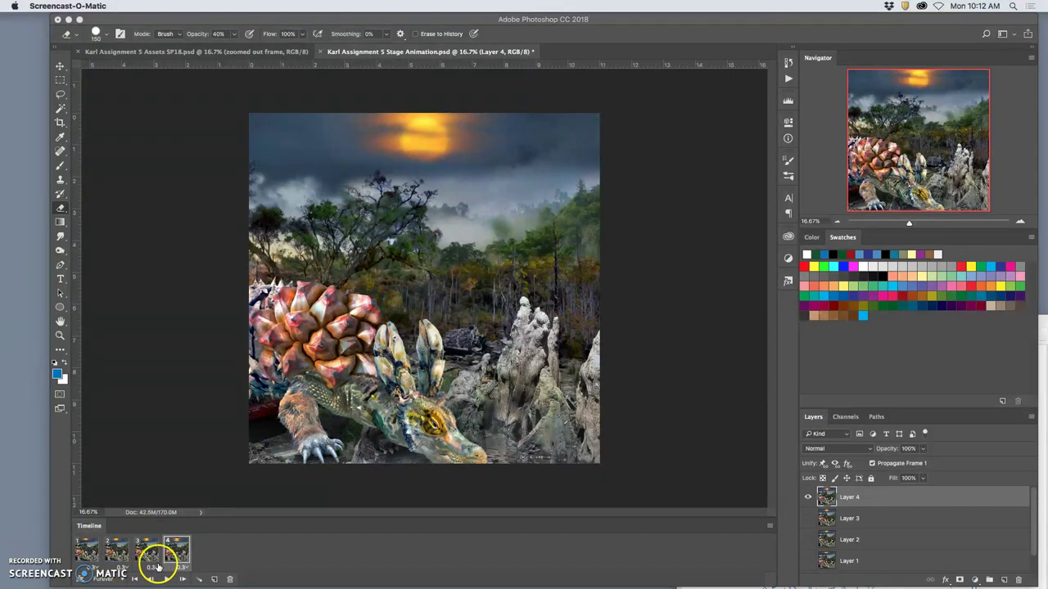
{"action": "left_click", "coordinate": [250, 555]}
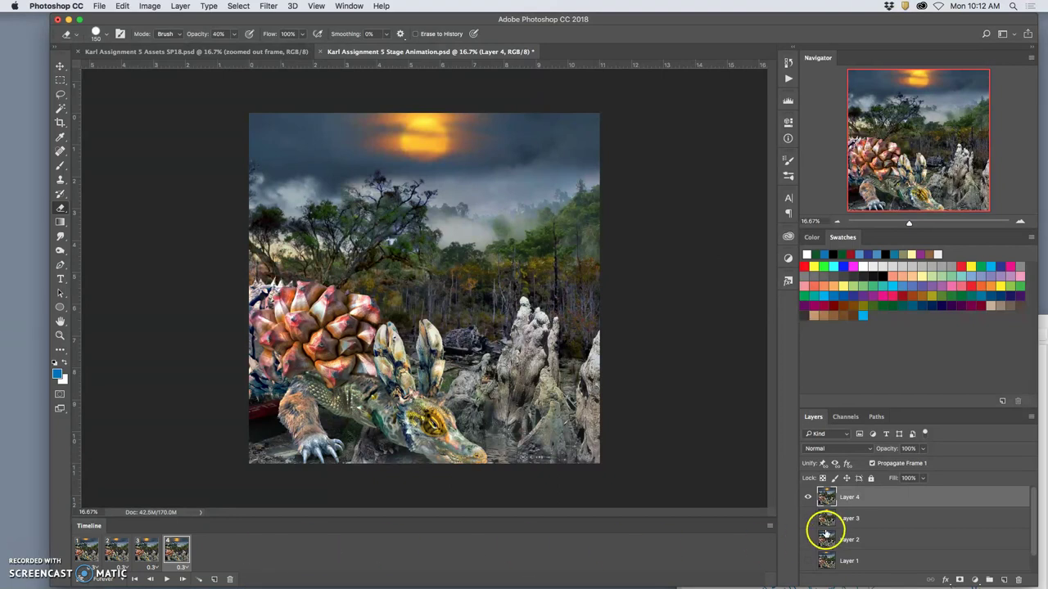
Step: Select Layer 1 in frame 1 and try to erase the dark red area beside the creature's front leg in frame 2
{"action": "left_click", "coordinate": [88, 554]}
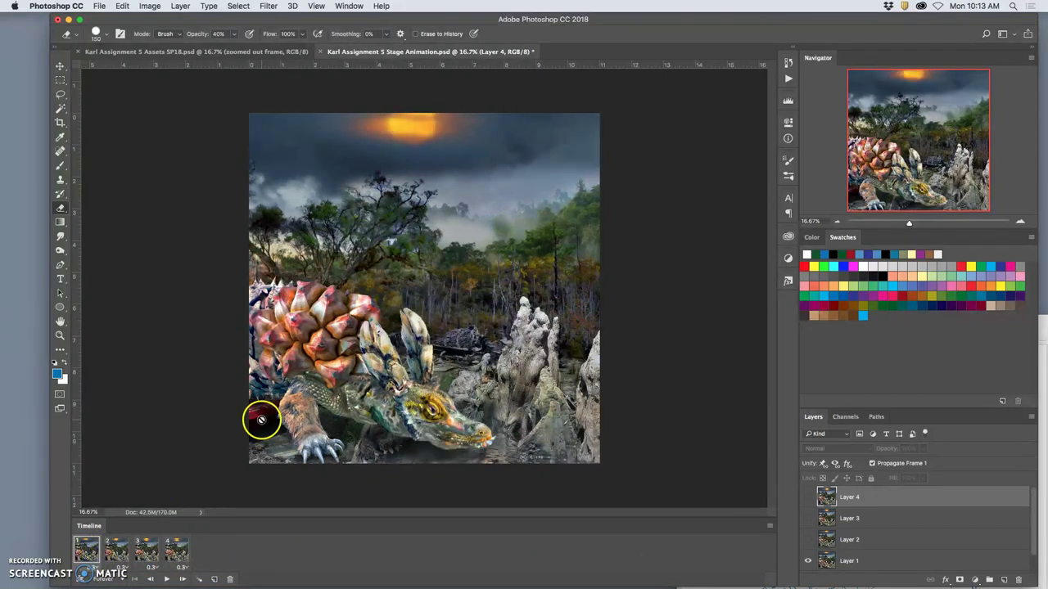
{"action": "left_click", "coordinate": [859, 564]}
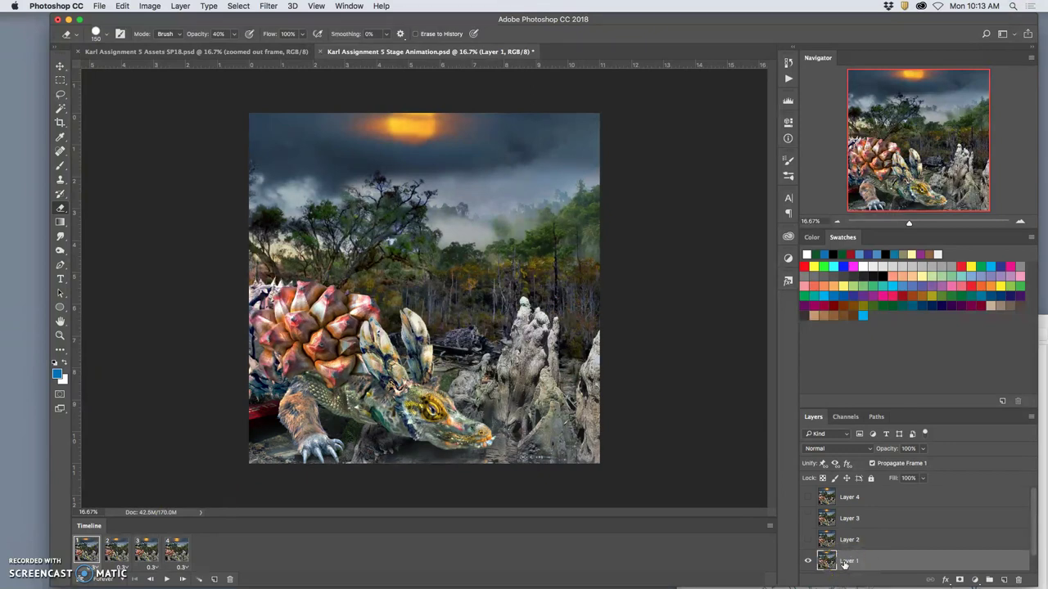
{"action": "left_click", "coordinate": [116, 550]}
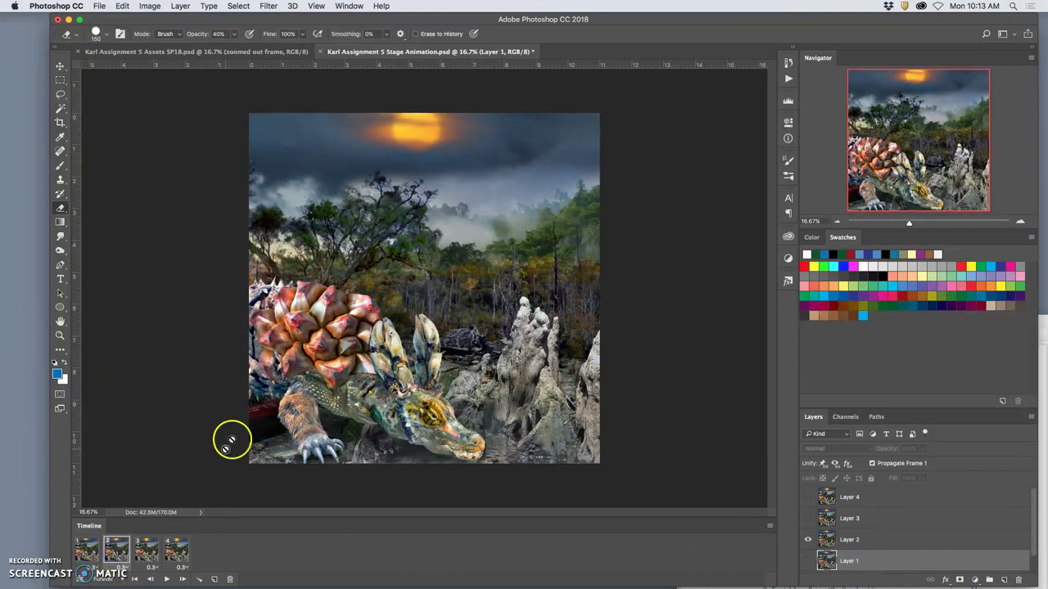
{"action": "mouse_move", "coordinate": [260, 419]}
{"action": "left_mouse_down"}
{"action": "mouse_move", "coordinate": [245, 428]}
{"action": "mouse_move", "coordinate": [258, 422]}
{"action": "left_mouse_up"}
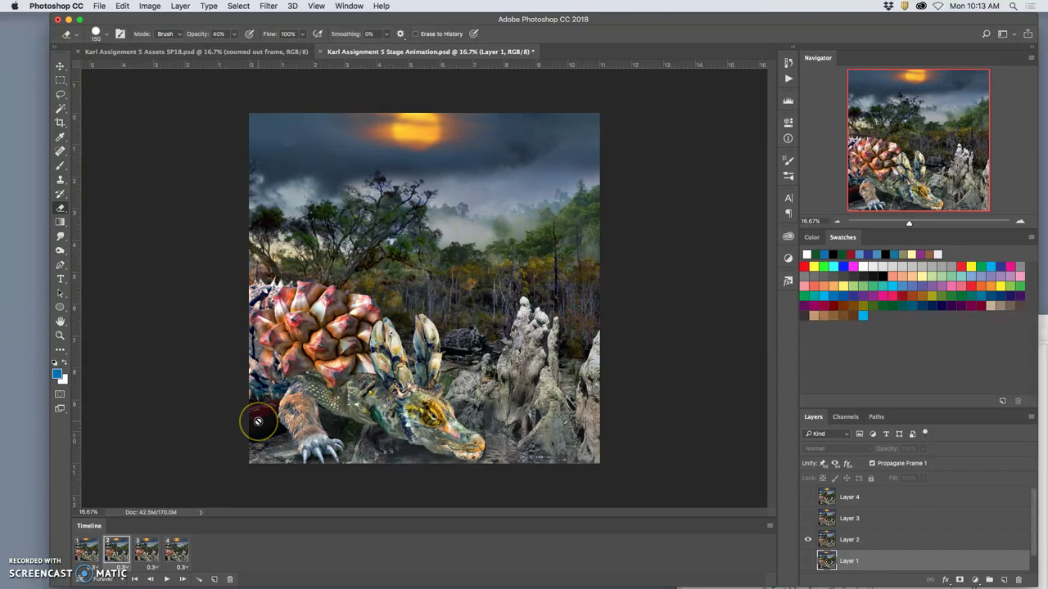
{"action": "left_click", "coordinate": [141, 553]}
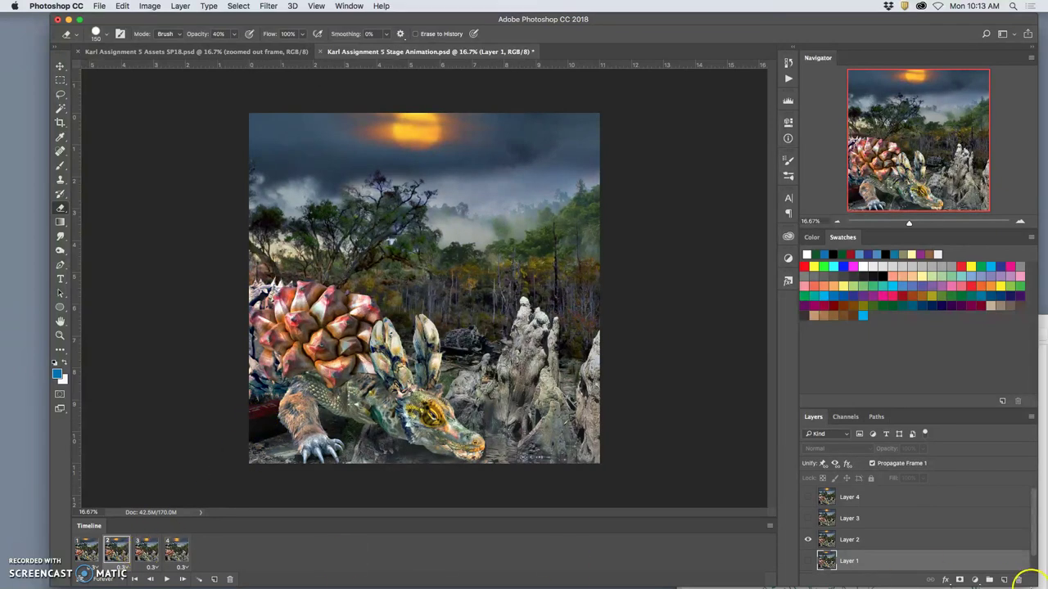
Step: Lasso the dark red area beside the creature's front leg on Layer 2 in frame 2 and copy it to a new layer
{"action": "left_click", "coordinate": [911, 541]}
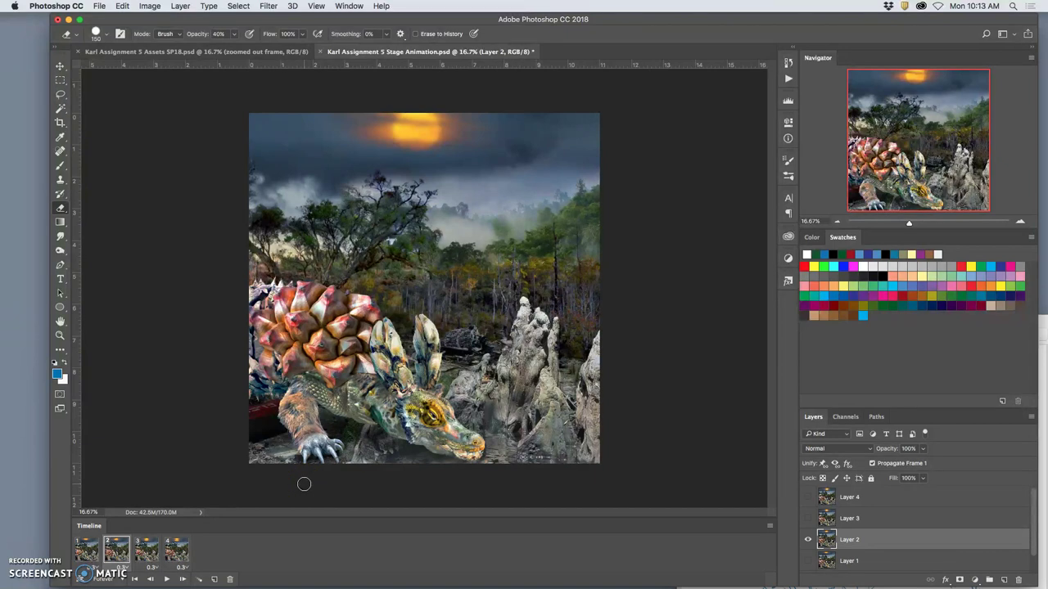
{"action": "left_click", "coordinate": [60, 95]}
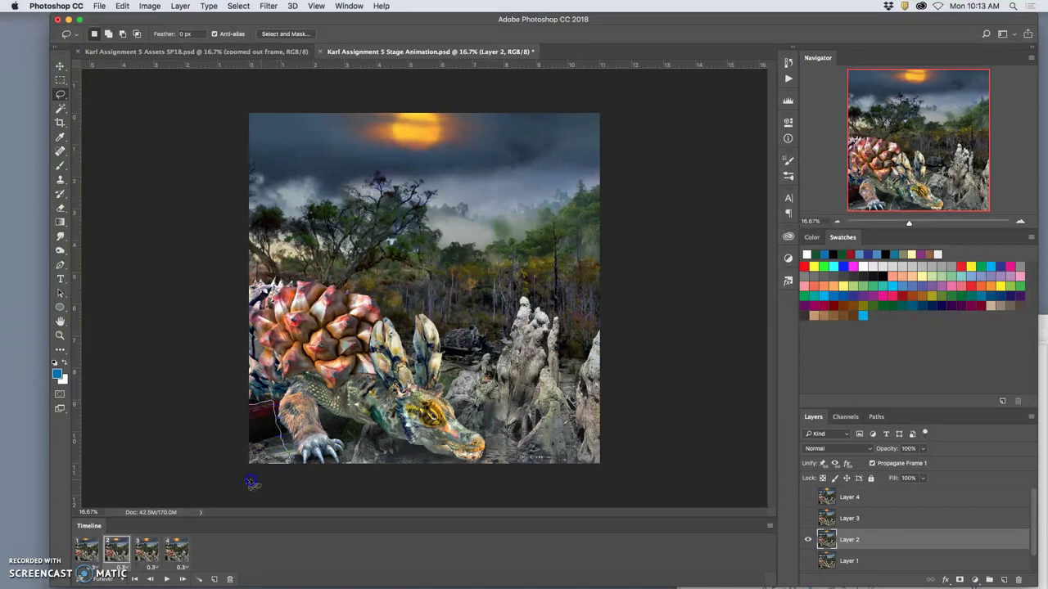
{"action": "left_click", "coordinate": [238, 419]}
{"action": "key", "text": "super+j"}
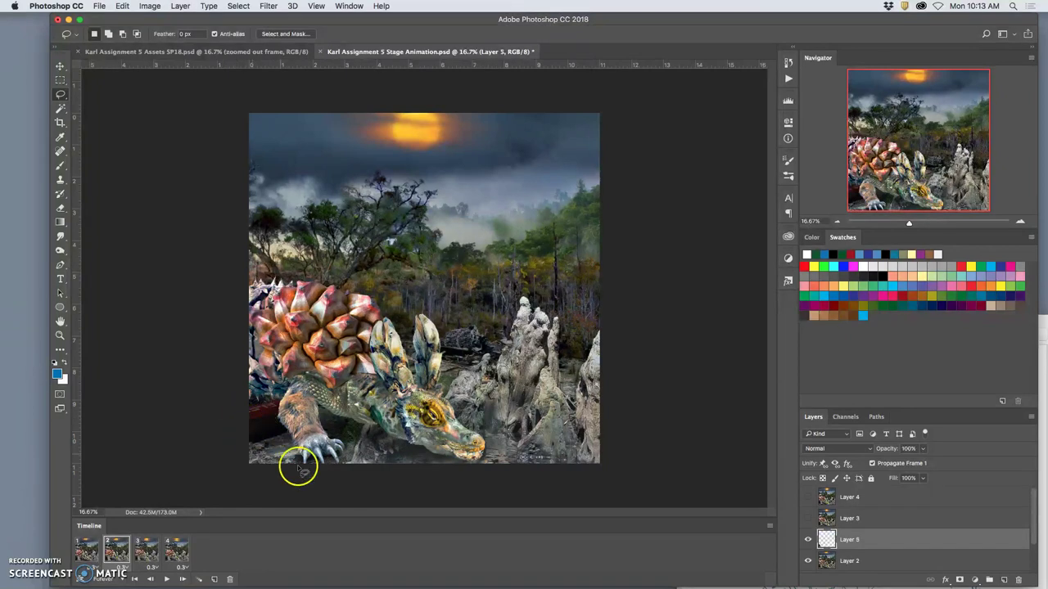
Step: Step through frames 1, 2 and 3 to examine where the copied piece on Layer 5 shows
{"action": "left_click", "coordinate": [146, 554]}
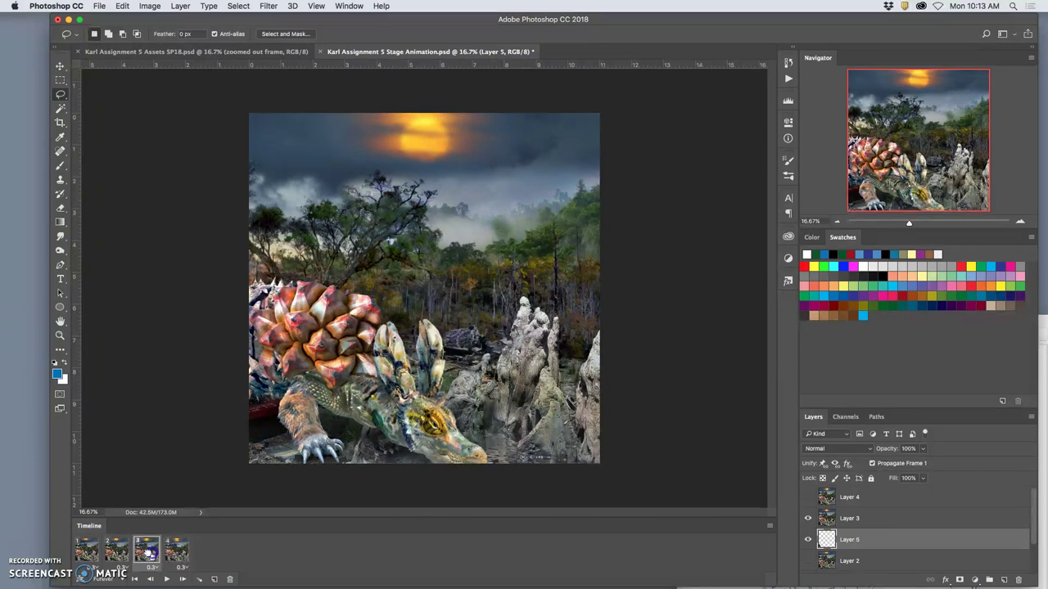
{"action": "left_click", "coordinate": [90, 552]}
{"action": "left_click", "coordinate": [116, 552]}
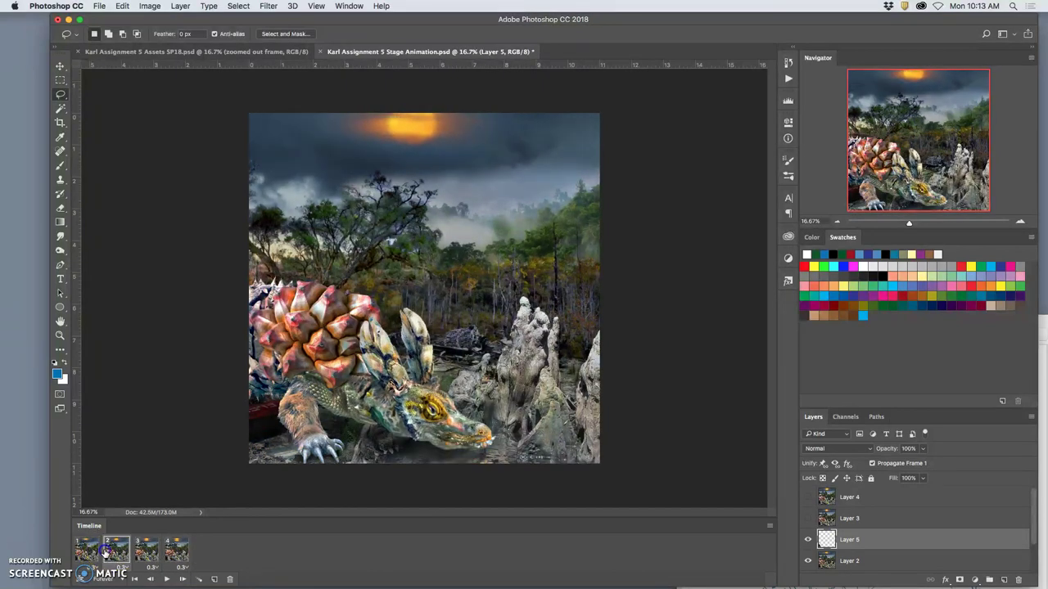
{"action": "left_click", "coordinate": [147, 554]}
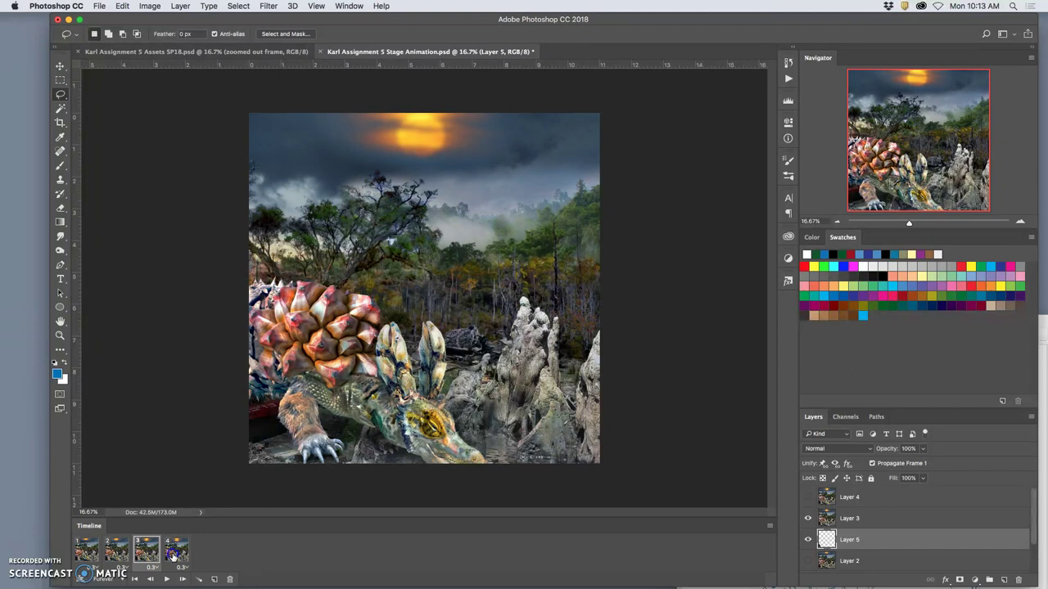
{"action": "left_click", "coordinate": [88, 551]}
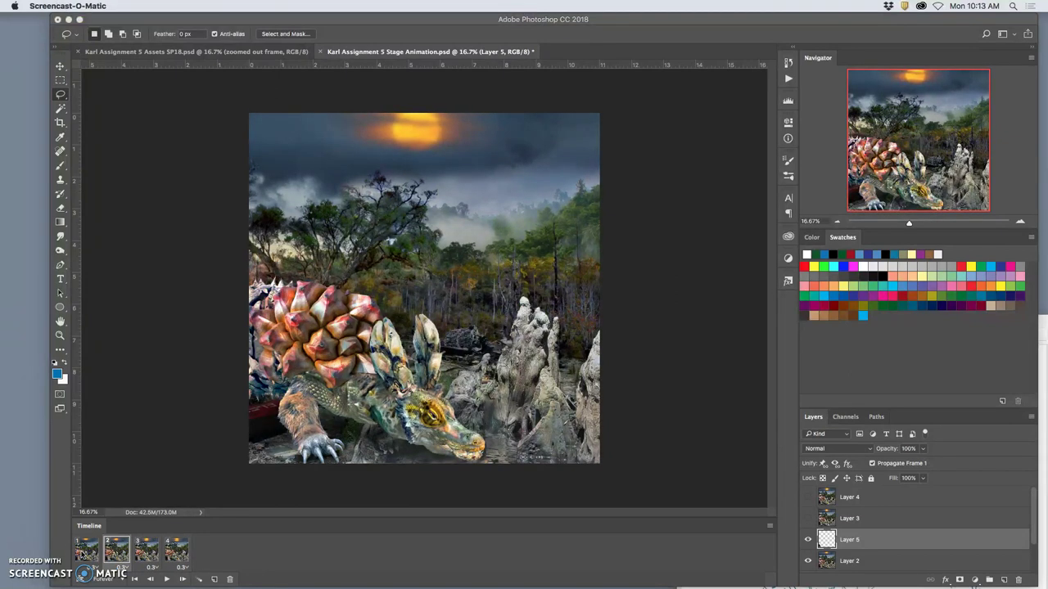
{"action": "left_click", "coordinate": [88, 552]}
Step: Flatten the animation frames into layers, then play and stop the animation to check it
{"action": "left_click", "coordinate": [328, 483]}
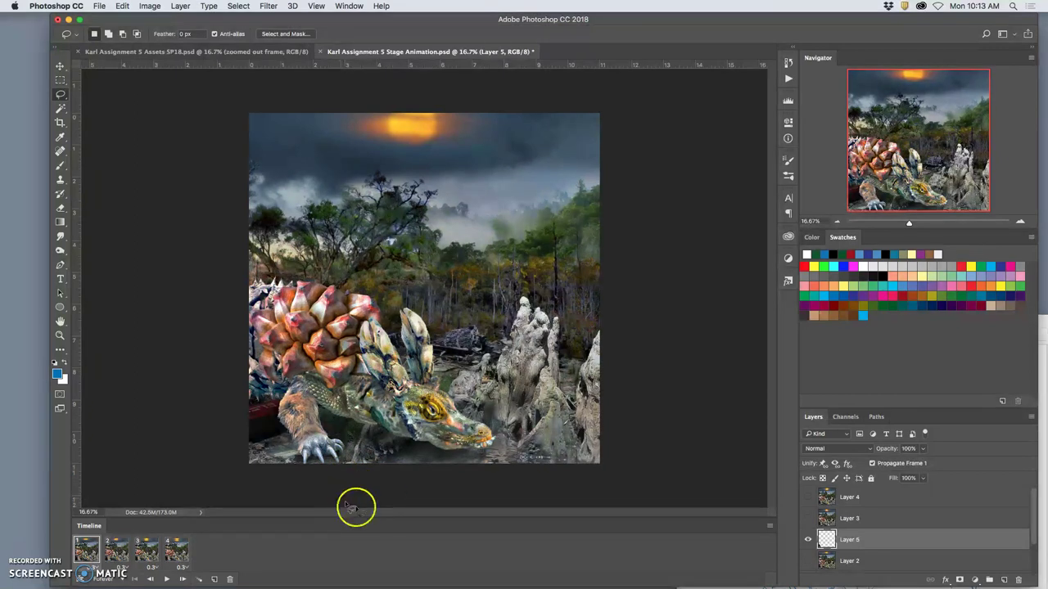
{"action": "left_click", "coordinate": [769, 528]}
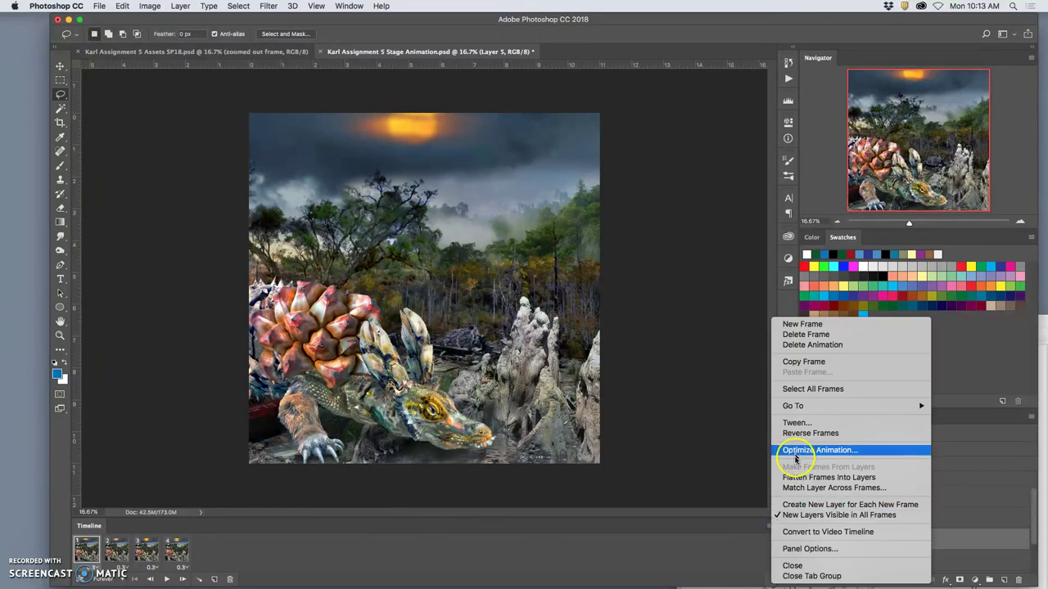
{"action": "left_click", "coordinate": [745, 539]}
{"action": "left_click", "coordinate": [764, 526]}
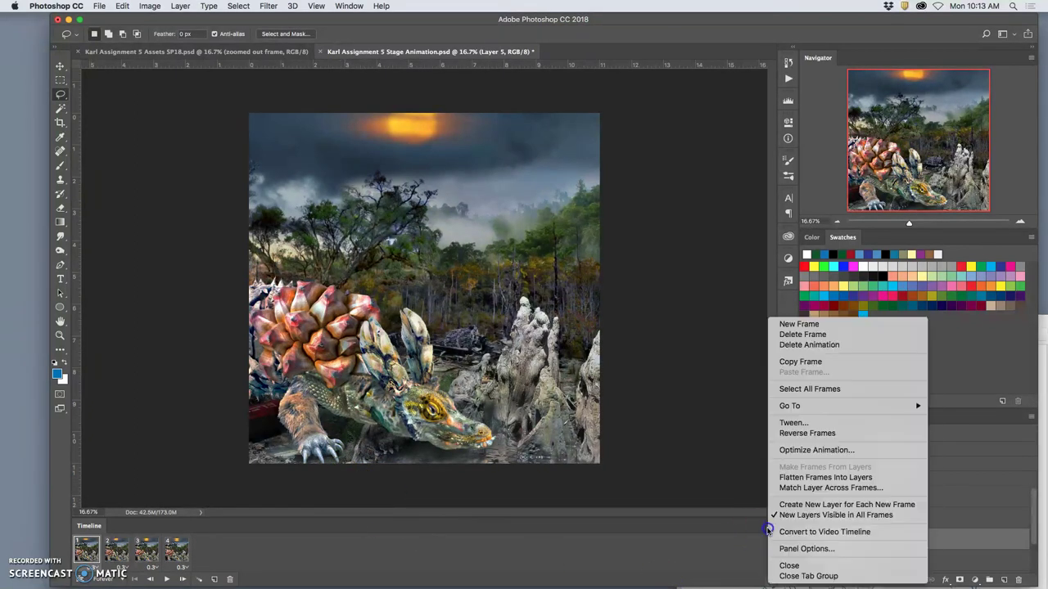
{"action": "left_click", "coordinate": [824, 478]}
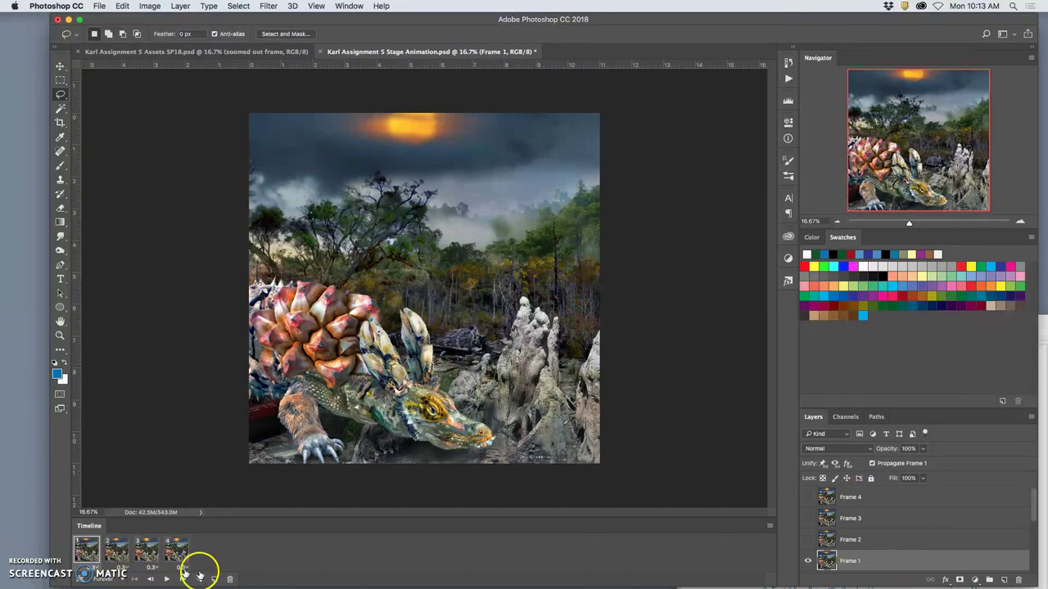
{"action": "left_click", "coordinate": [167, 579]}
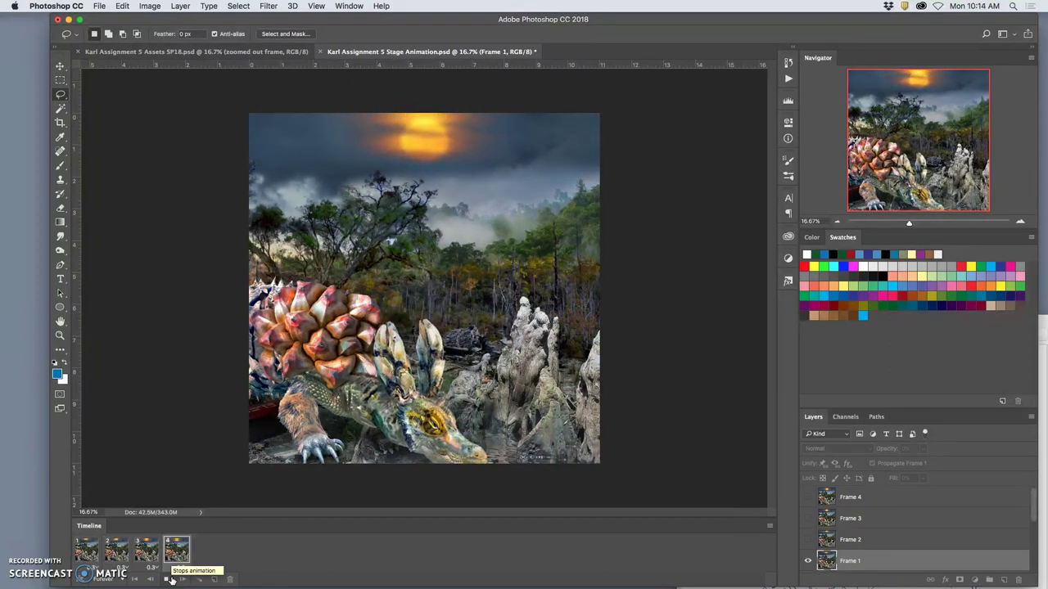
{"action": "left_click", "coordinate": [169, 579]}
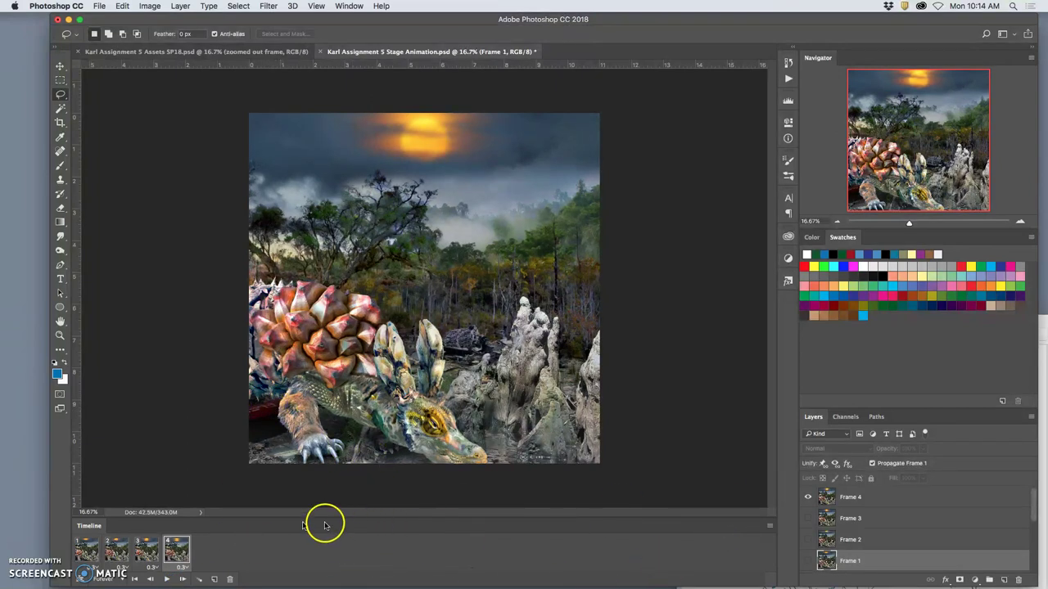
Step: Select all four frames in the timeline and delete them
{"action": "left_click", "coordinate": [87, 554], "text": "shift"}
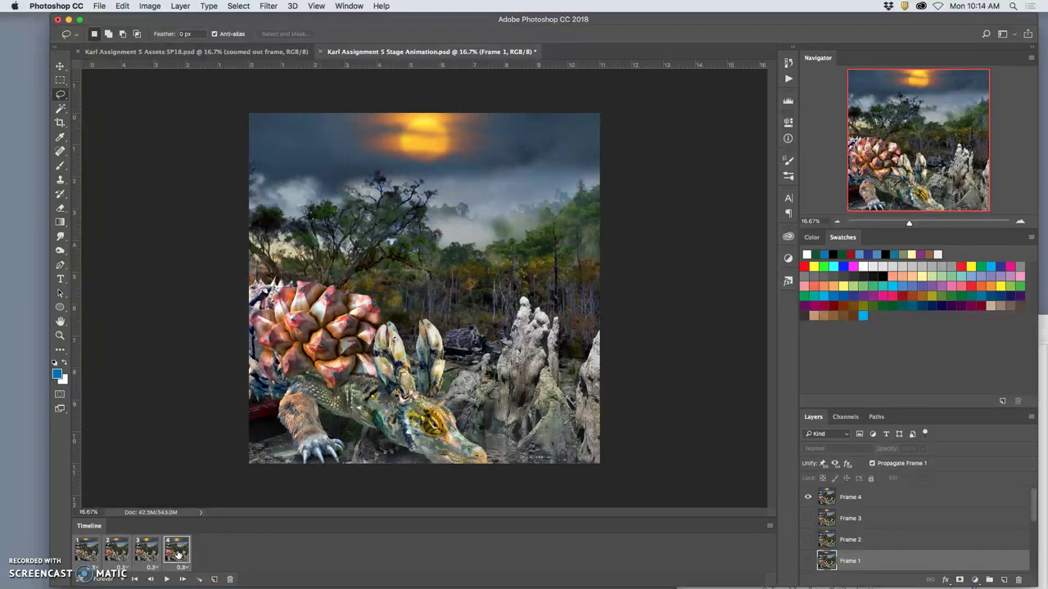
{"action": "left_click_drag", "start_coordinate": [184, 557], "coordinate": [232, 579]}
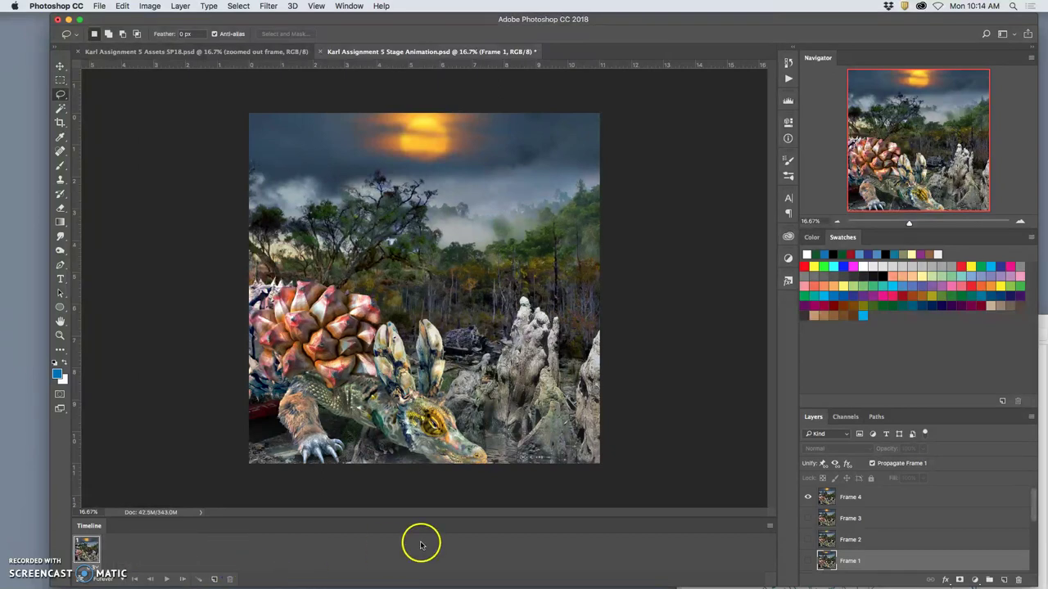
Step: Hide the Timeline, expand the collapsed side panels, and narrow the application window to uncover the storyboard sketch behind it
{"action": "left_click", "coordinate": [357, 5]}
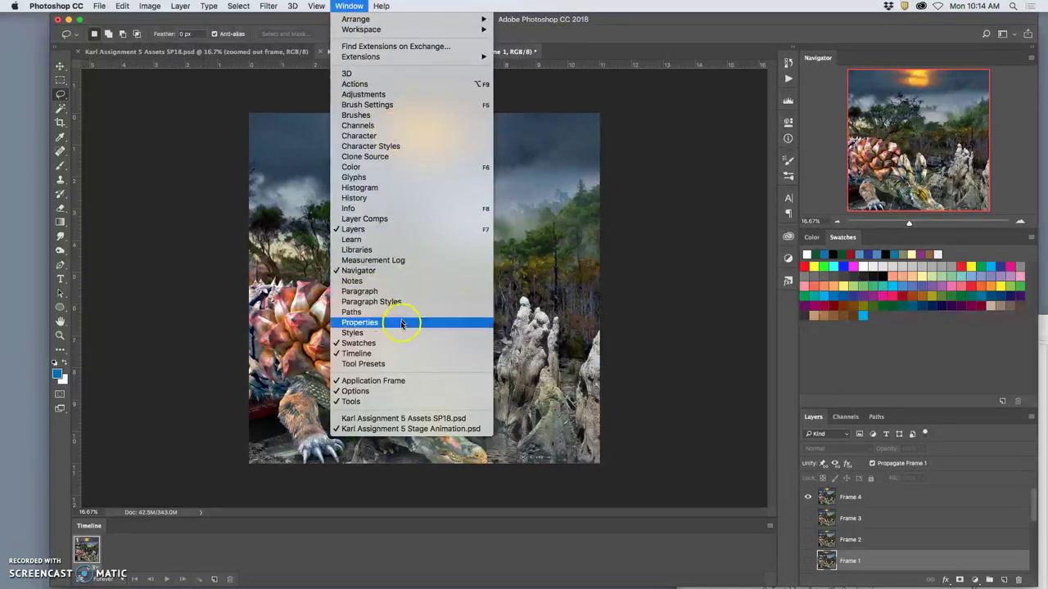
{"action": "left_click", "coordinate": [393, 360]}
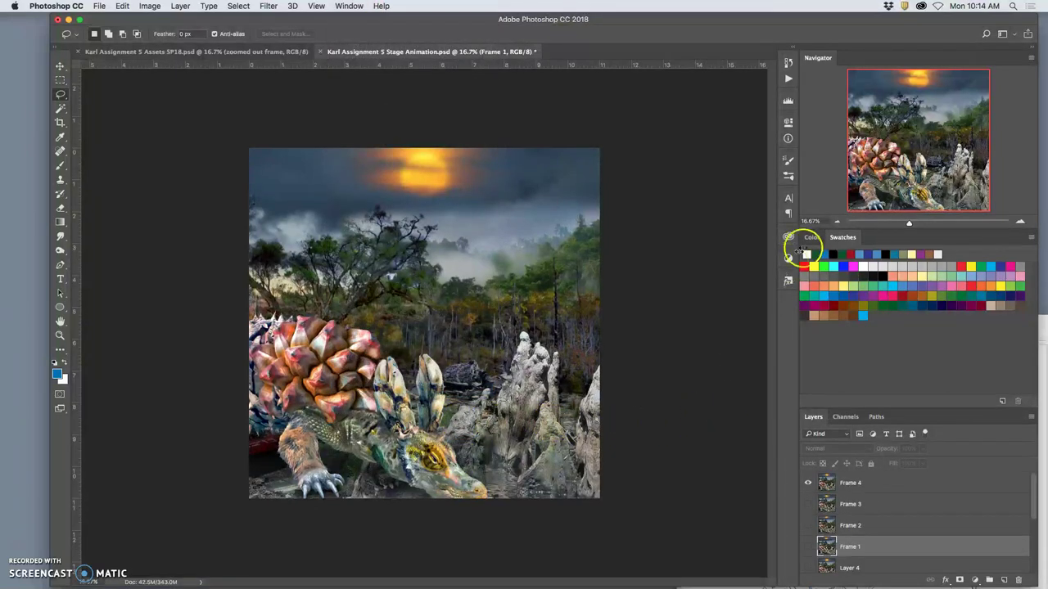
{"action": "left_click_drag", "start_coordinate": [775, 227], "coordinate": [686, 229]}
{"action": "left_click_drag", "start_coordinate": [1038, 214], "coordinate": [871, 221]}
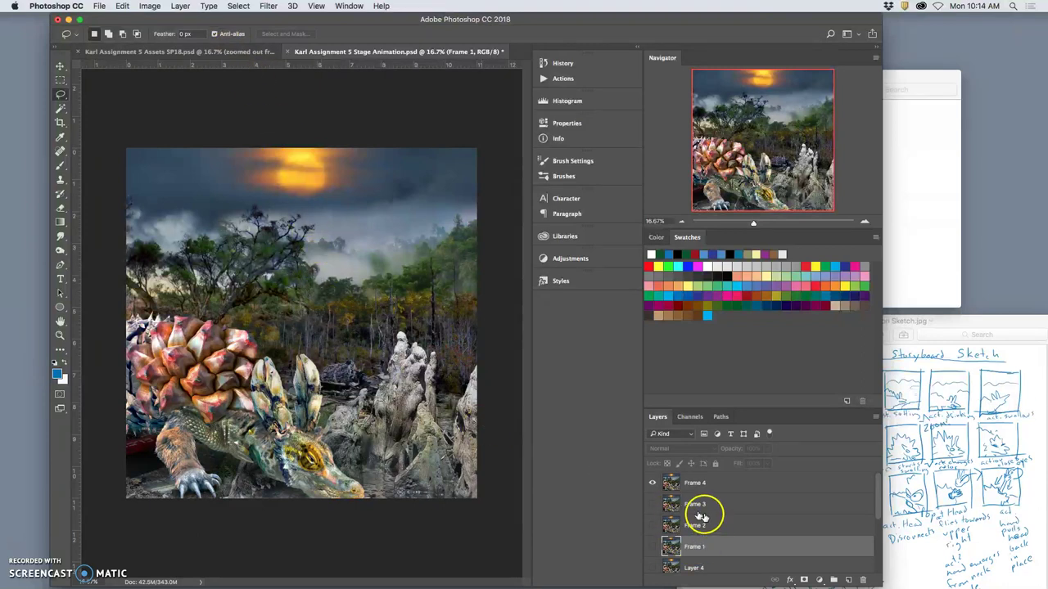
Step: Delete every layer from Layer 4 down to Background in the Stage Animation document and select the Frame 4 layer
{"action": "scroll", "coordinate": [677, 524], "scroll_direction": "down", "scroll_amount": 5}
{"action": "scroll", "coordinate": [679, 526], "scroll_direction": "up", "scroll_amount": 3}
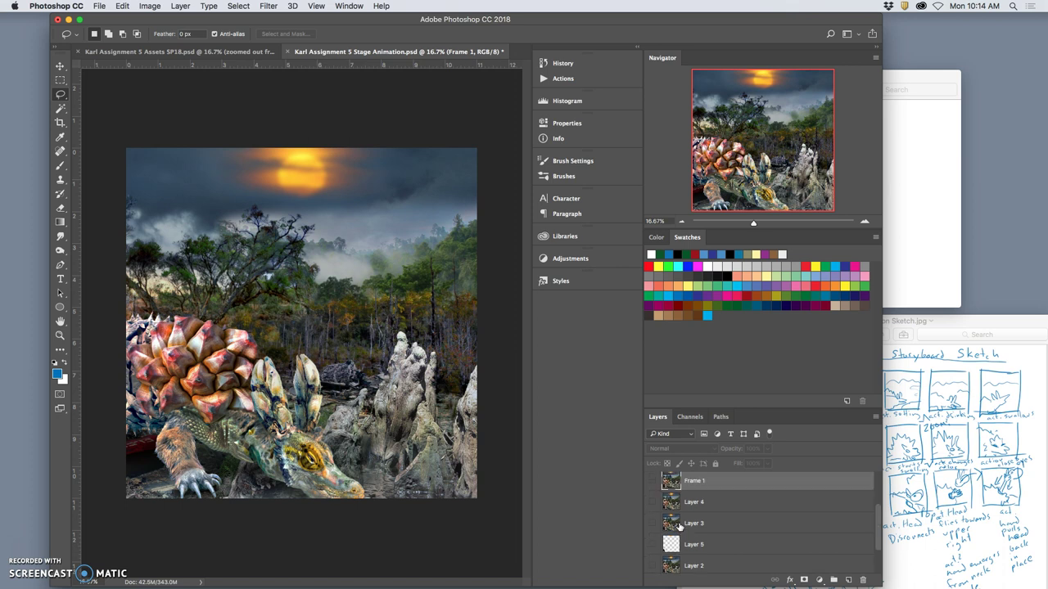
{"action": "scroll", "coordinate": [678, 527], "scroll_direction": "up", "scroll_amount": 2}
{"action": "left_click", "coordinate": [724, 547]}
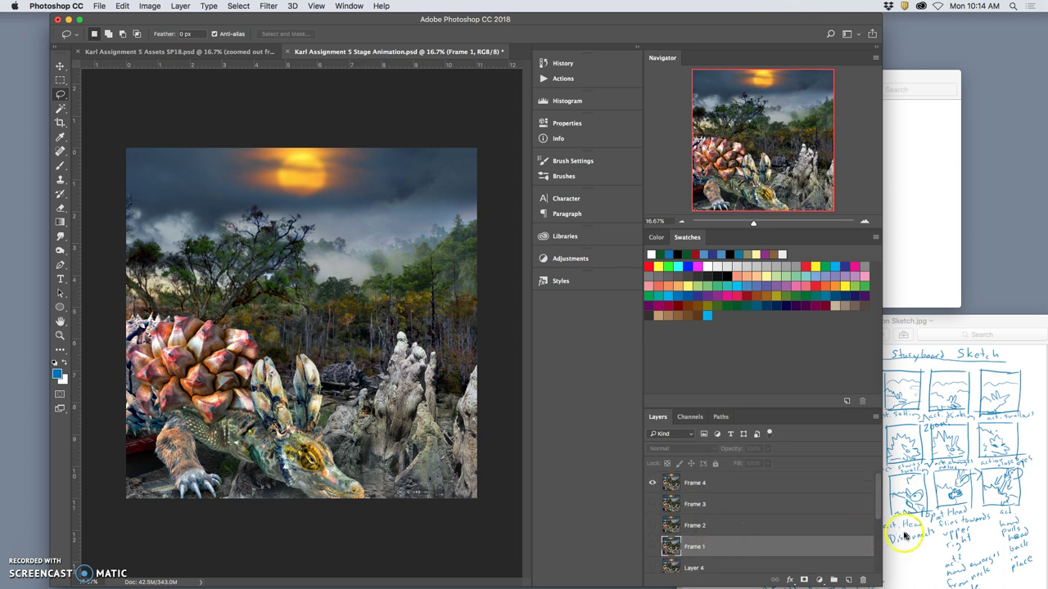
{"action": "left_click_drag", "start_coordinate": [884, 384], "coordinate": [992, 382]}
{"action": "mouse_move", "coordinate": [810, 546]}
{"action": "left_mouse_down"}
{"action": "mouse_move", "coordinate": [802, 550]}
{"action": "mouse_move", "coordinate": [808, 503]}
{"action": "mouse_move", "coordinate": [826, 538]}
{"action": "left_mouse_up"}
{"action": "scroll", "coordinate": [826, 545], "scroll_direction": "down", "scroll_amount": 2}
{"action": "left_click", "coordinate": [827, 545]}
{"action": "scroll", "coordinate": [825, 546], "scroll_direction": "down", "scroll_amount": 2}
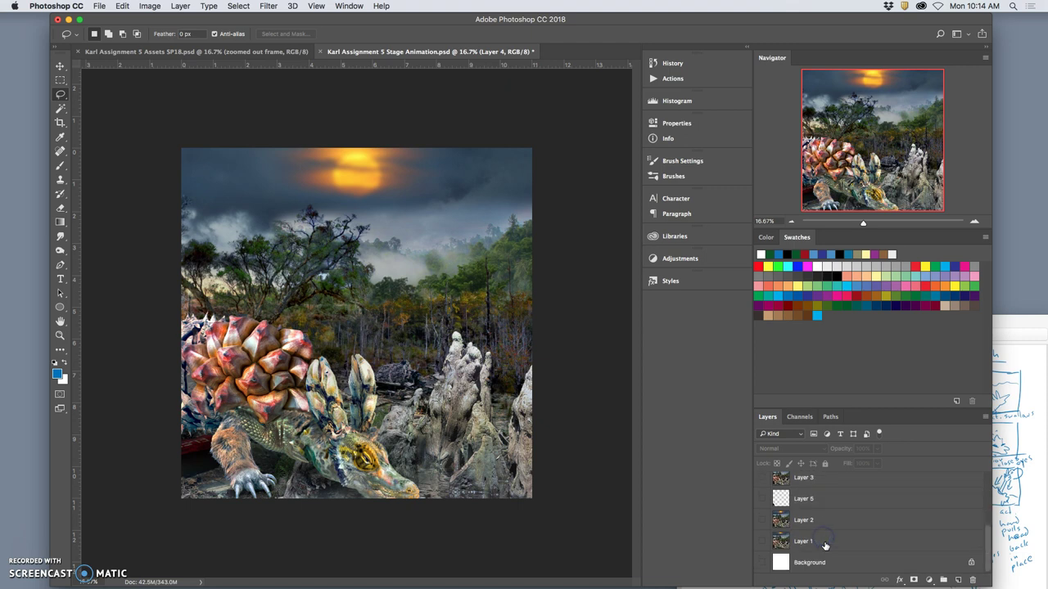
{"action": "left_click", "coordinate": [828, 561], "text": "shift"}
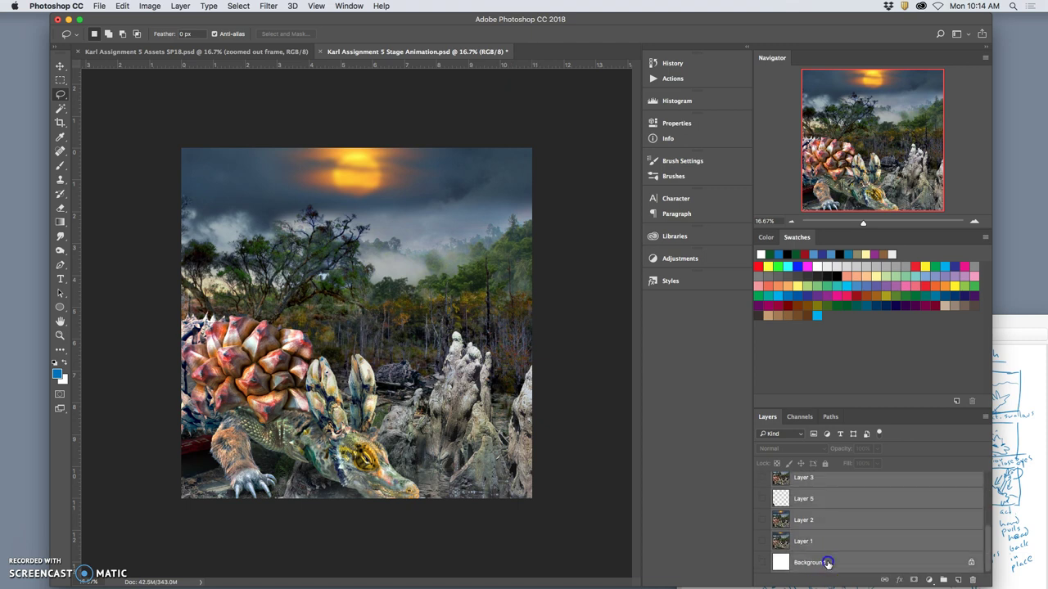
{"action": "key", "text": "BackSpace"}
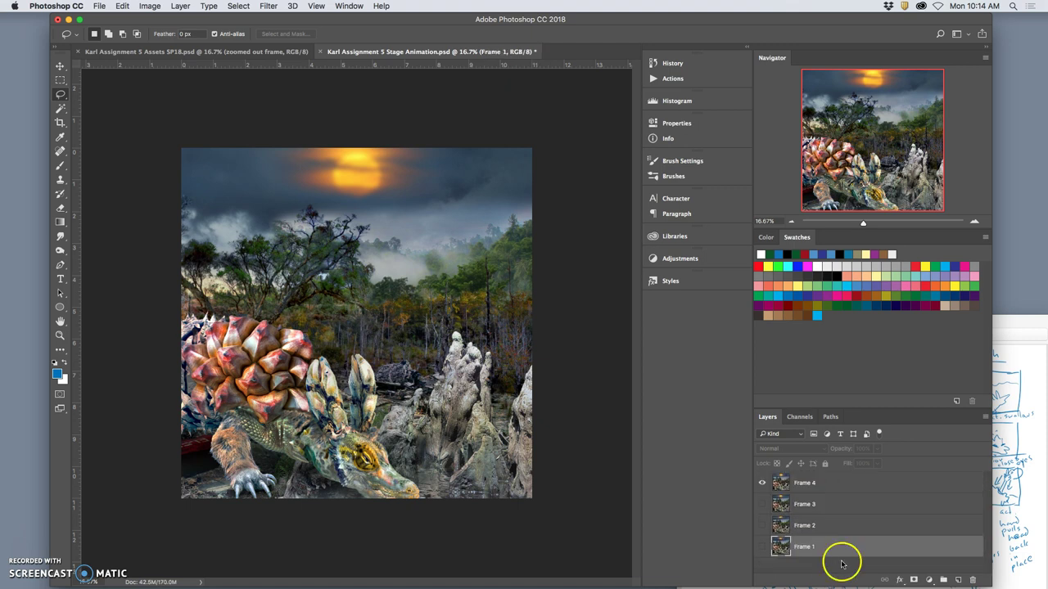
{"action": "left_click", "coordinate": [782, 486]}
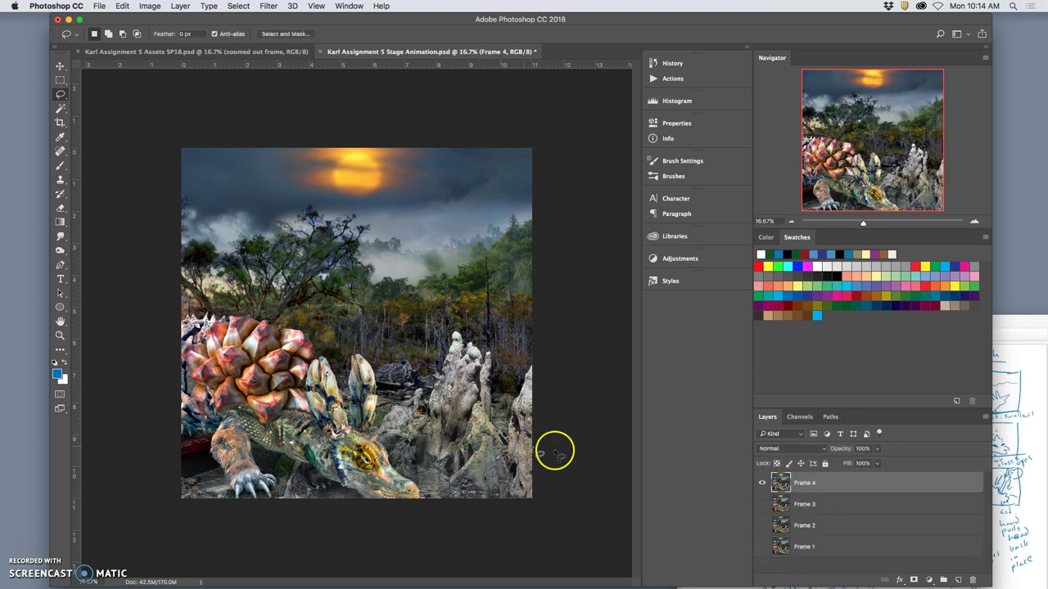
Step: Look at the top layer groups of the Assets document and return to the Stage Animation document
{"action": "left_click", "coordinate": [245, 53]}
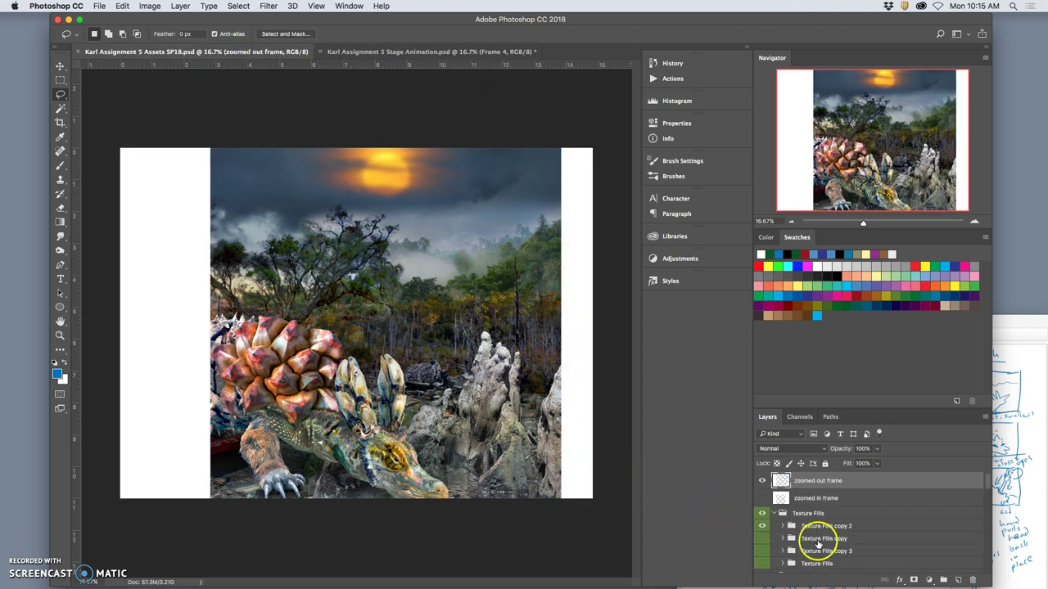
{"action": "scroll", "coordinate": [811, 547], "scroll_direction": "down", "scroll_amount": 1}
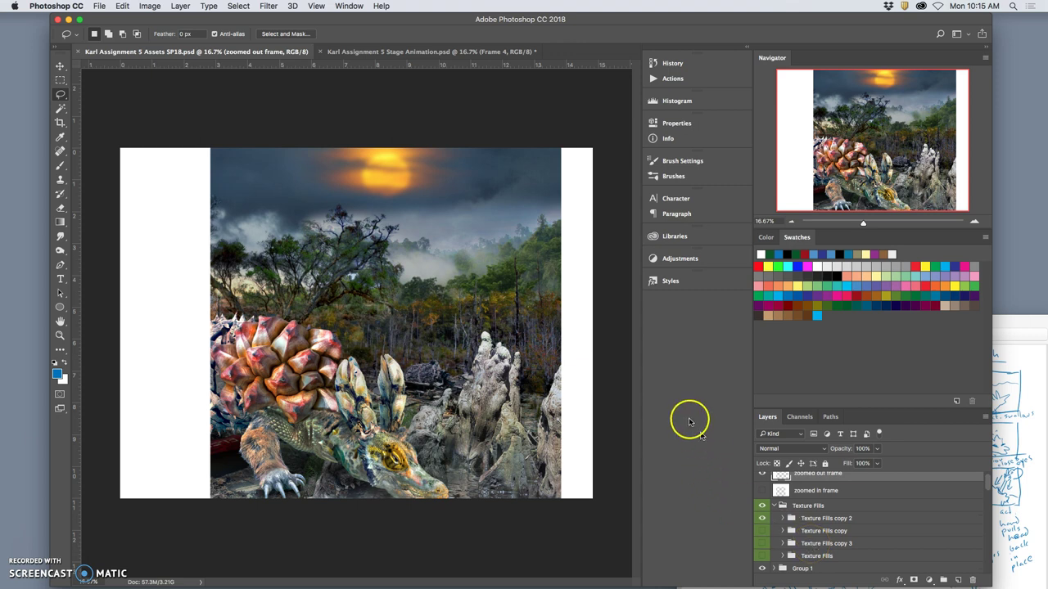
{"action": "left_click", "coordinate": [401, 52]}
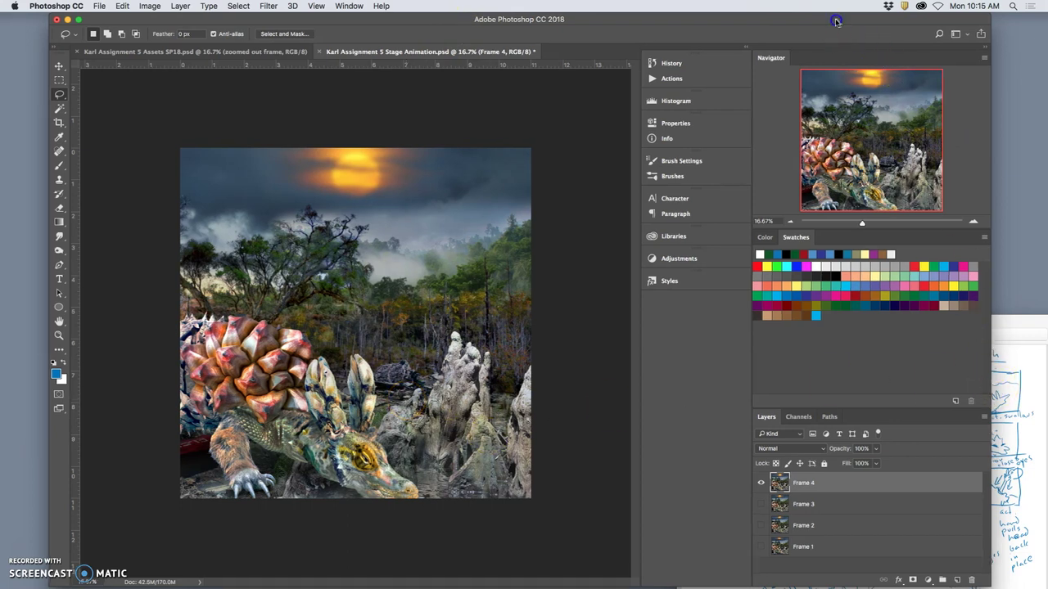
{"action": "left_click_drag", "start_coordinate": [841, 19], "coordinate": [807, 19]}
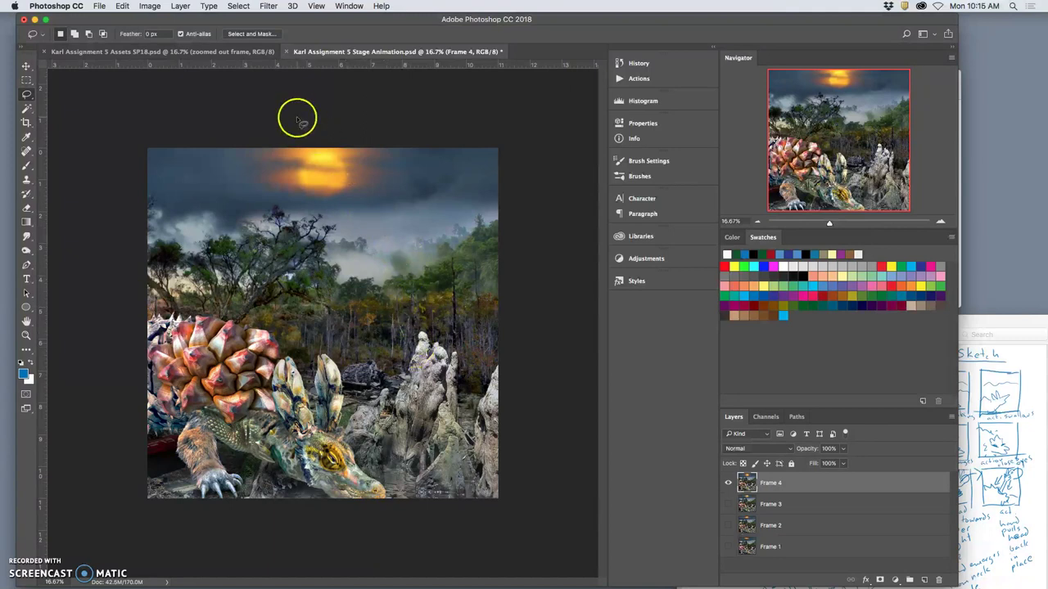
Step: Browse through the full layer stack of the Assets document to examine its layers and groups
{"action": "left_click", "coordinate": [215, 52]}
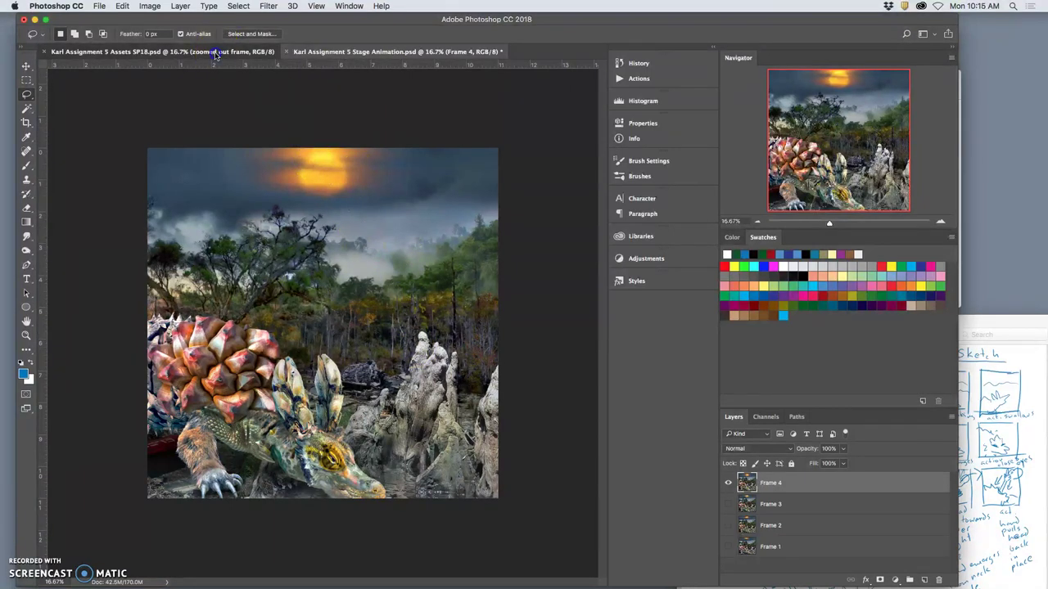
{"action": "scroll", "coordinate": [838, 524], "scroll_direction": "down", "scroll_amount": 8}
{"action": "scroll", "coordinate": [837, 524], "scroll_direction": "down", "scroll_amount": 10}
{"action": "left_click", "coordinate": [793, 544]}
{"action": "scroll", "coordinate": [788, 544], "scroll_direction": "up", "scroll_amount": 2}
{"action": "scroll", "coordinate": [791, 545], "scroll_direction": "up", "scroll_amount": 8}
{"action": "left_click_drag", "start_coordinate": [792, 506], "coordinate": [192, 72]}
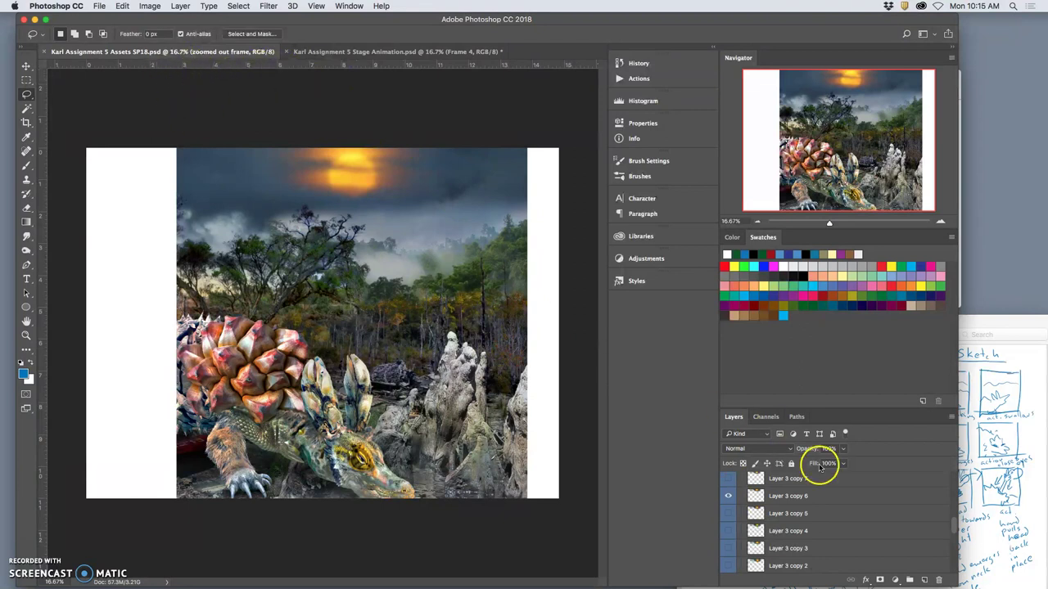
{"action": "scroll", "coordinate": [851, 515], "scroll_direction": "up", "scroll_amount": 5}
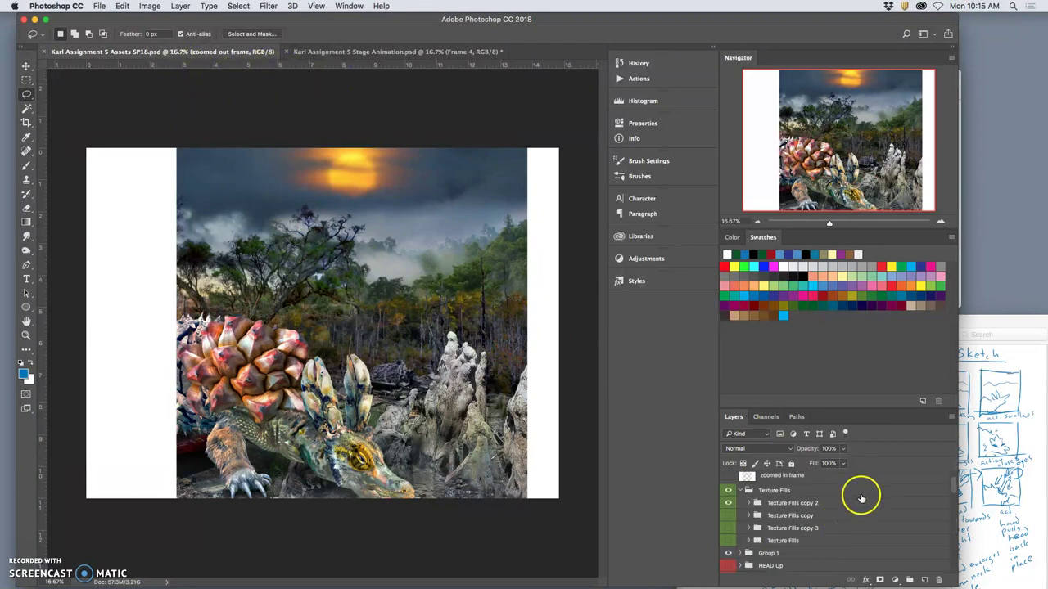
Step: Check the storyboard sketch in Preview, and return to the Stage Animation document in Photoshop to check the Frame 4 layer
{"action": "left_click", "coordinate": [1035, 383]}
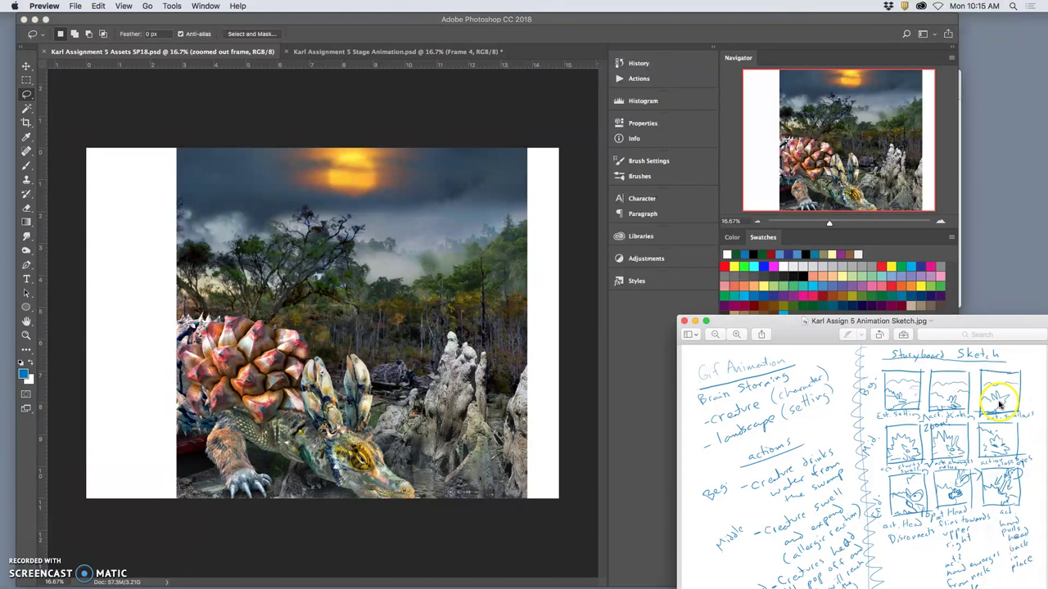
{"action": "left_click", "coordinate": [445, 82]}
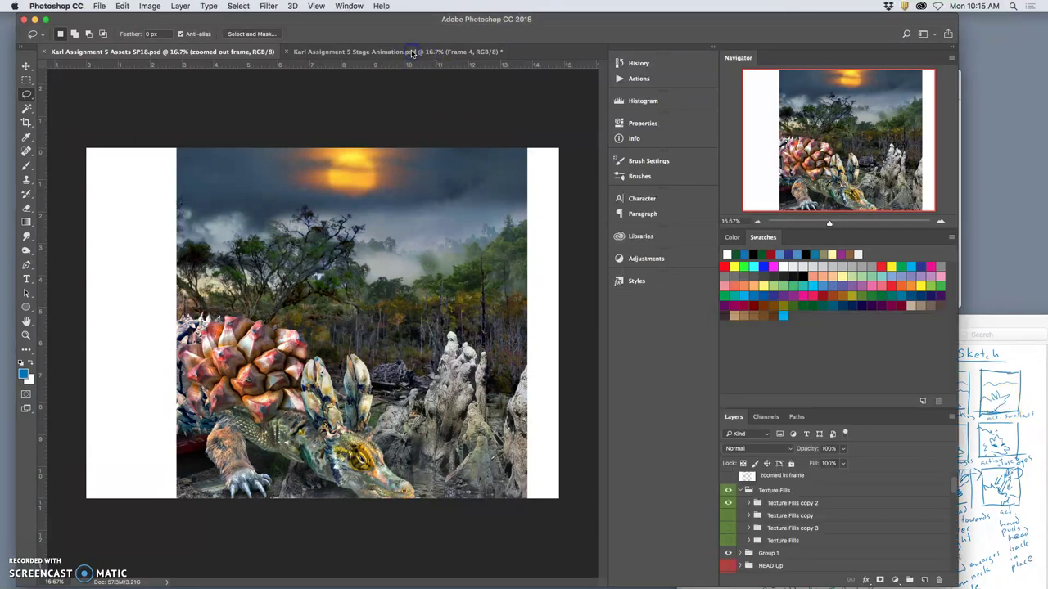
{"action": "left_click", "coordinate": [412, 52]}
{"action": "left_click", "coordinate": [728, 483]}
{"action": "left_click", "coordinate": [728, 483]}
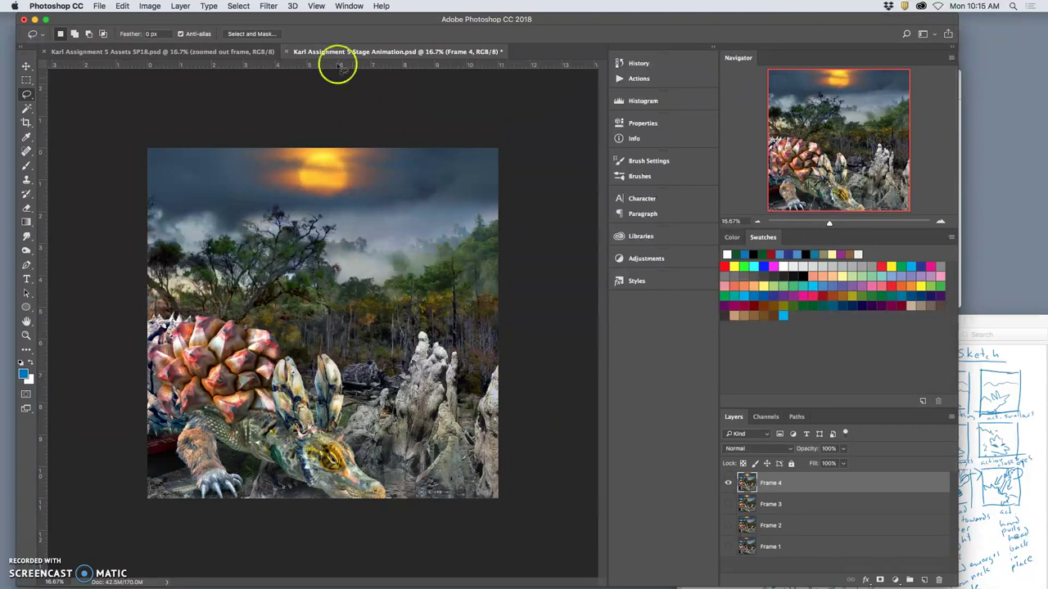
{"action": "left_click_drag", "start_coordinate": [324, 20], "coordinate": [339, 19]}
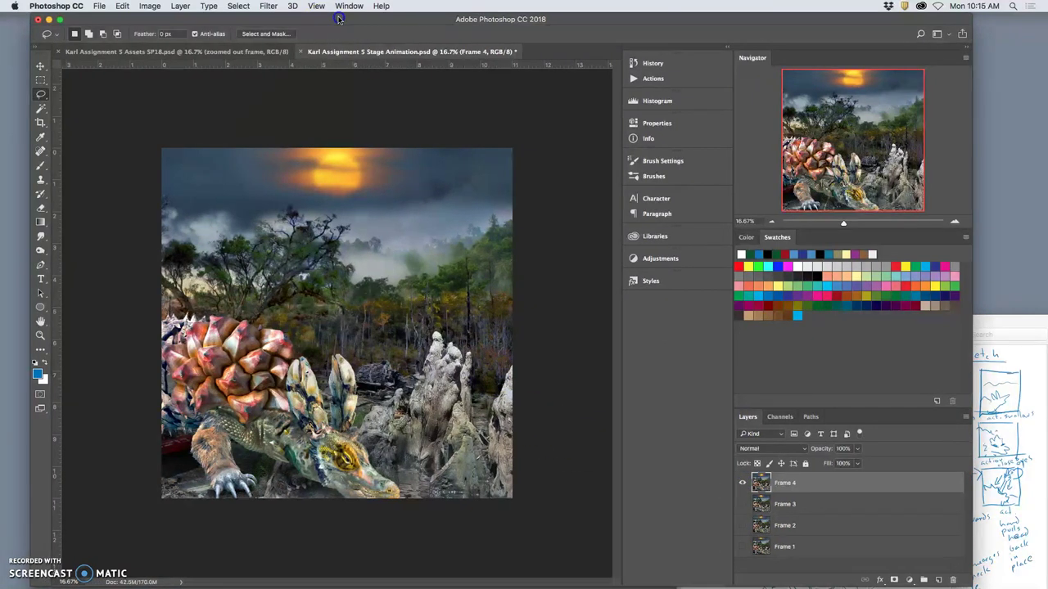
Step: In the Assets document, hide the Texture Fills copy 2 group and show the Texture Fills group instead
{"action": "left_click", "coordinate": [178, 49]}
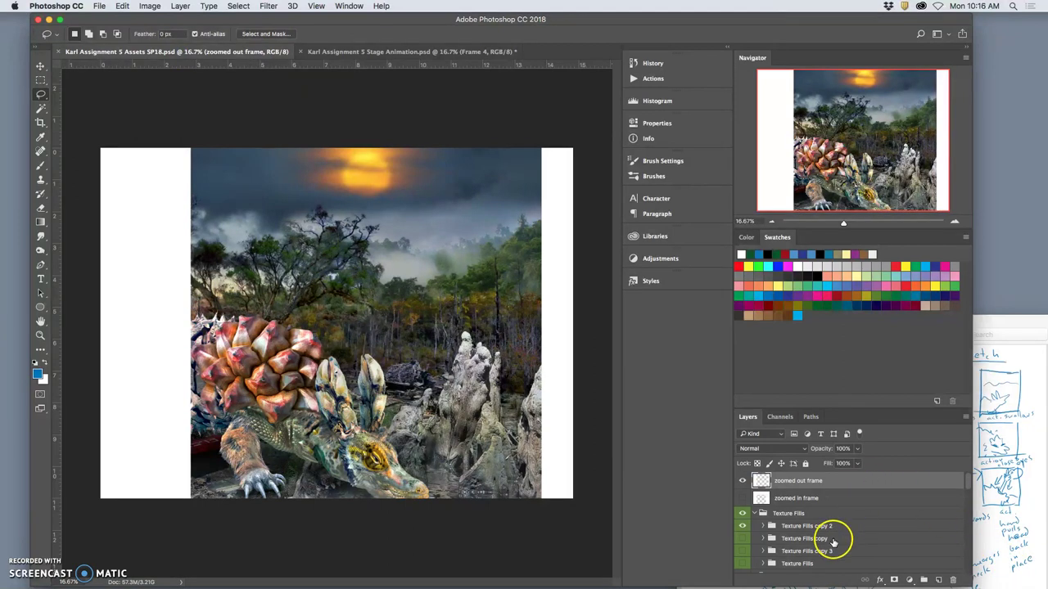
{"action": "scroll", "coordinate": [833, 542], "scroll_direction": "down", "scroll_amount": 1}
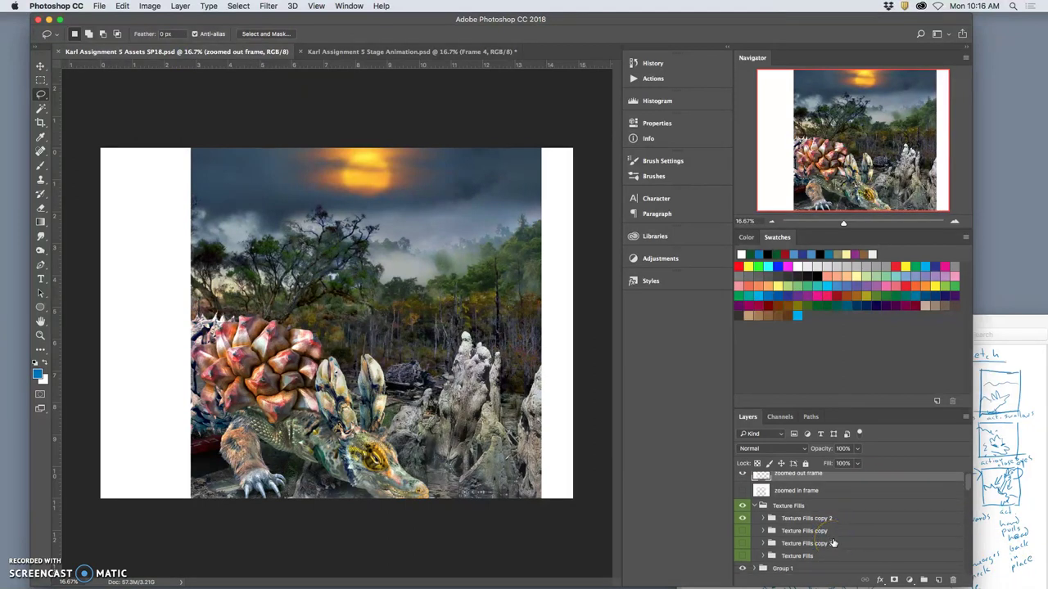
{"action": "left_click", "coordinate": [742, 531]}
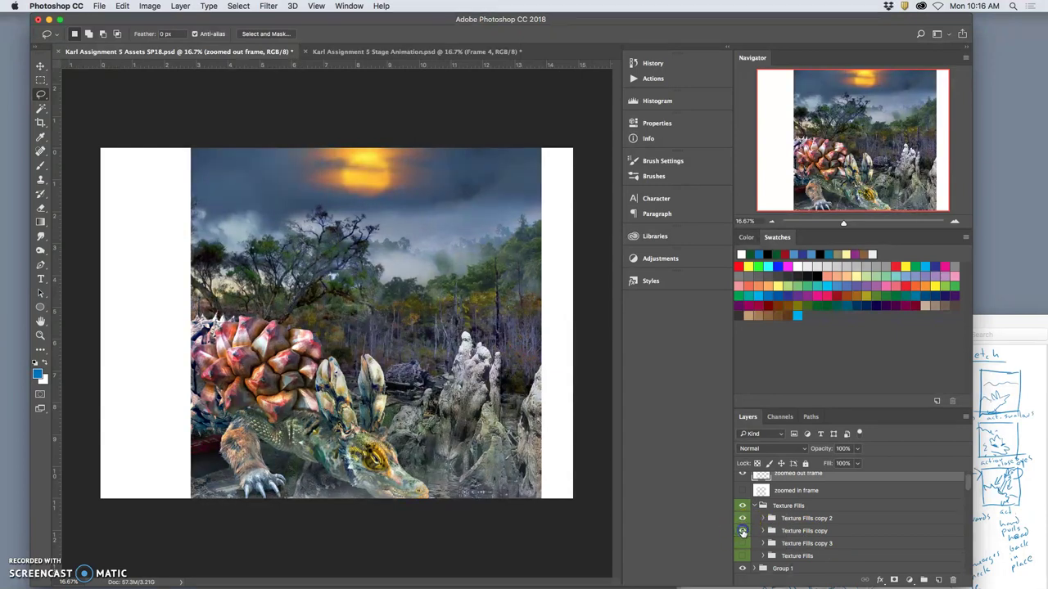
{"action": "left_click", "coordinate": [742, 533]}
{"action": "left_click", "coordinate": [762, 519]}
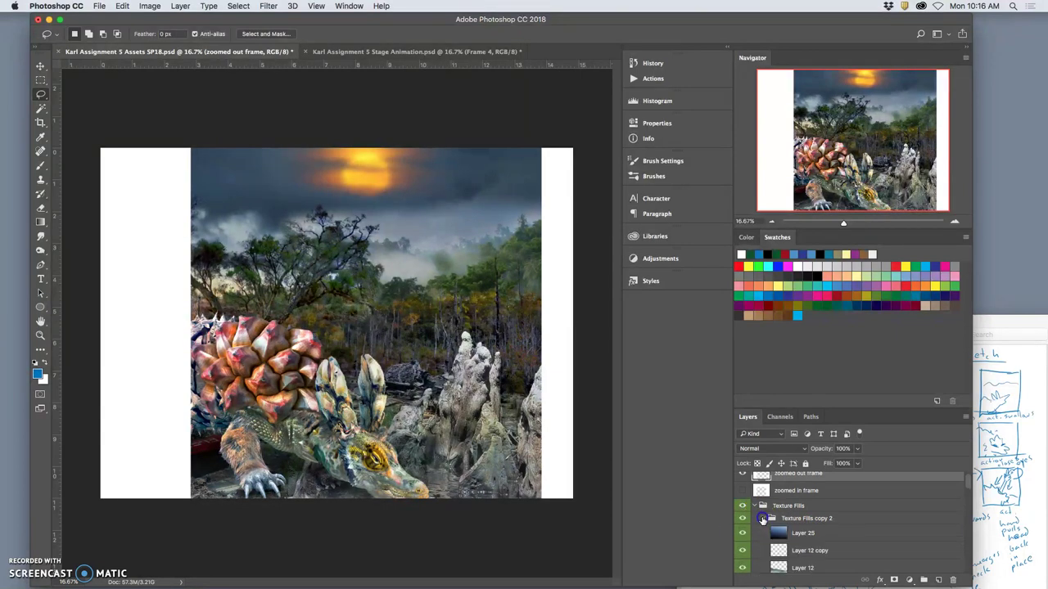
{"action": "left_click", "coordinate": [762, 519]}
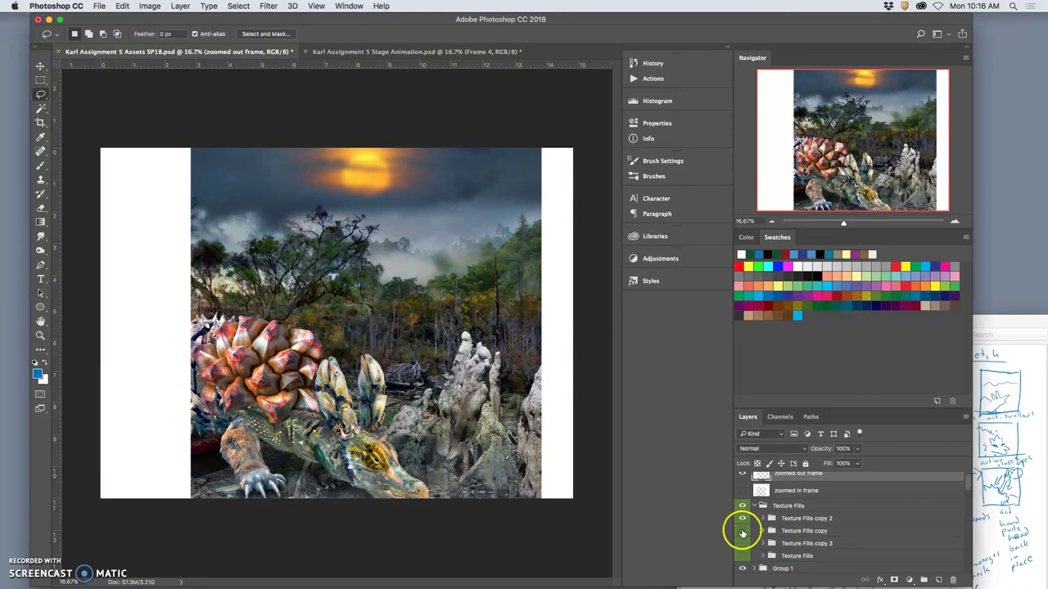
{"action": "left_click", "coordinate": [743, 516]}
{"action": "left_click", "coordinate": [744, 520]}
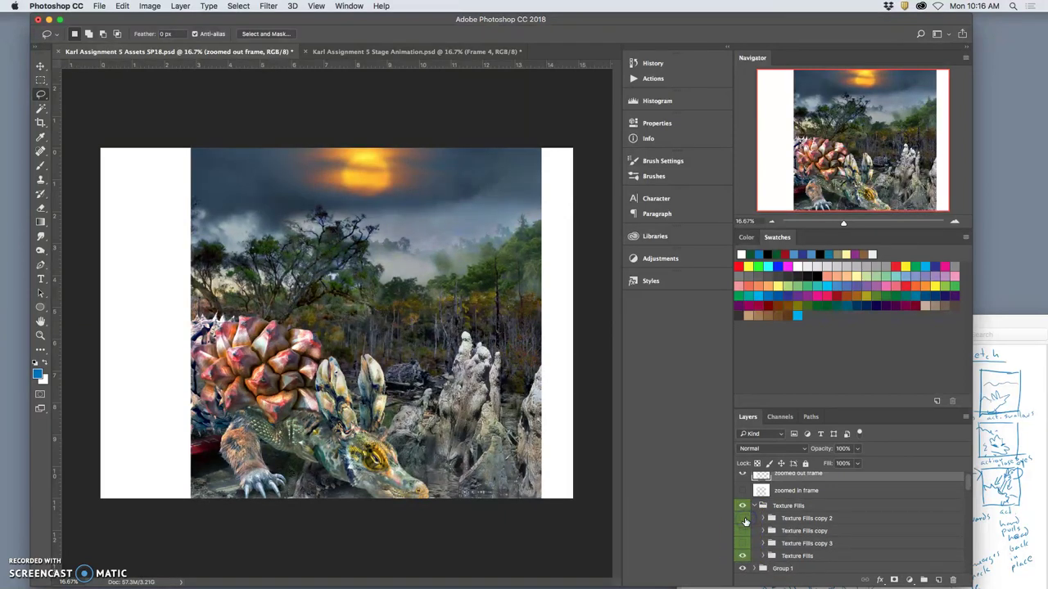
Step: Show the HEAD Up group and hide the HEAD Down copy 2 group to switch the creature's head pose
{"action": "scroll", "coordinate": [800, 548], "scroll_direction": "down", "scroll_amount": 2}
{"action": "scroll", "coordinate": [809, 549], "scroll_direction": "down", "scroll_amount": 1}
{"action": "left_click", "coordinate": [743, 540]}
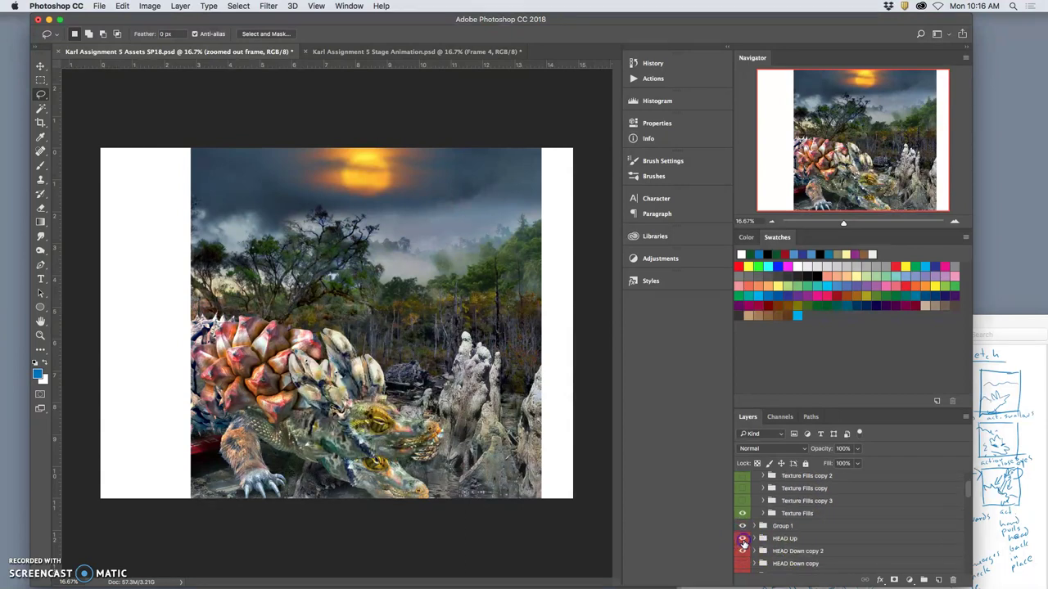
{"action": "scroll", "coordinate": [744, 544], "scroll_direction": "down", "scroll_amount": 1}
{"action": "left_click", "coordinate": [743, 547]}
{"action": "scroll", "coordinate": [745, 547], "scroll_direction": "down", "scroll_amount": 1}
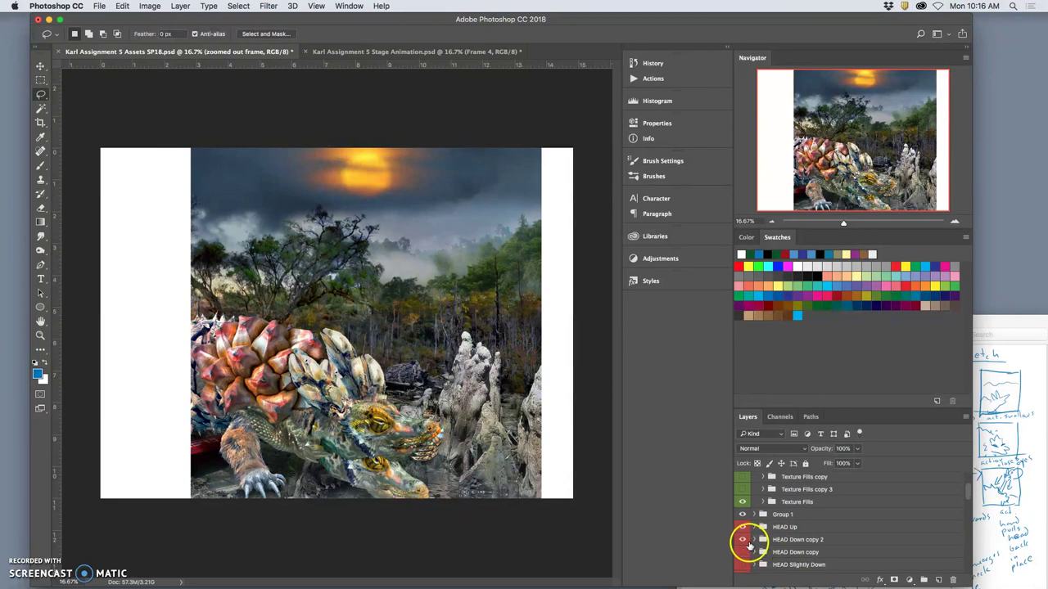
{"action": "left_click", "coordinate": [743, 540]}
Step: Expand the HEAD Up group and toggle its EYES closing, head mouth closed eyes open and MOUTH Opening items to inspect them
{"action": "left_click", "coordinate": [754, 527]}
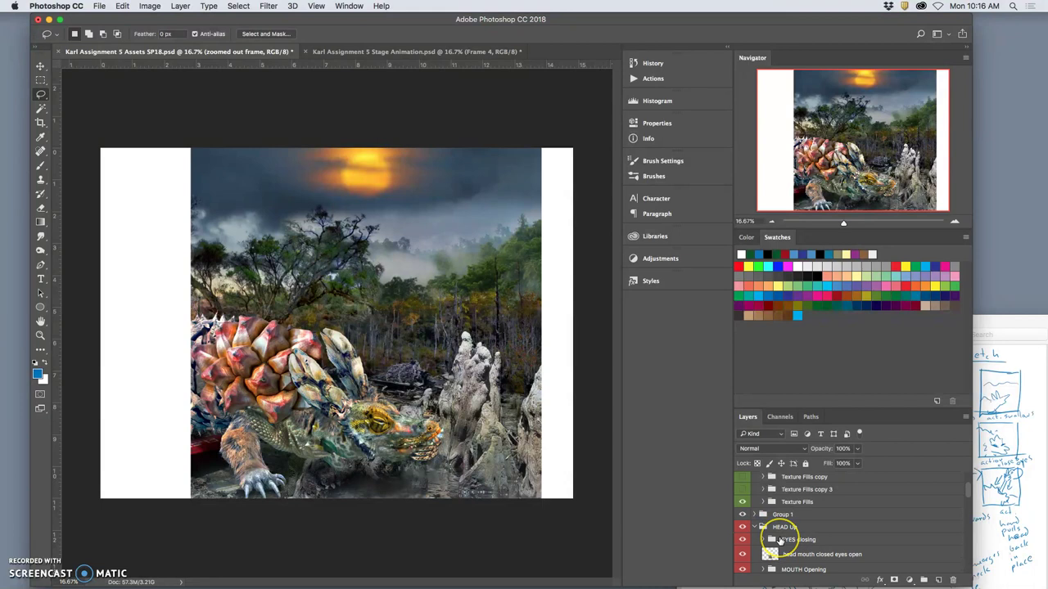
{"action": "scroll", "coordinate": [769, 537], "scroll_direction": "down", "scroll_amount": 1}
{"action": "scroll", "coordinate": [788, 544], "scroll_direction": "down", "scroll_amount": 1}
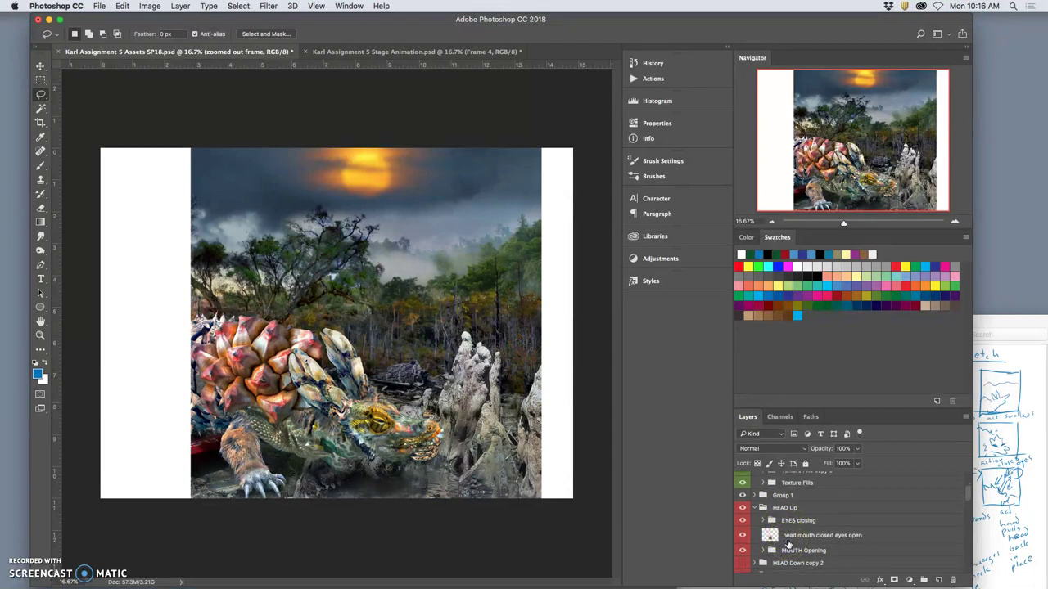
{"action": "left_click", "coordinate": [742, 522]}
{"action": "left_click", "coordinate": [742, 537]}
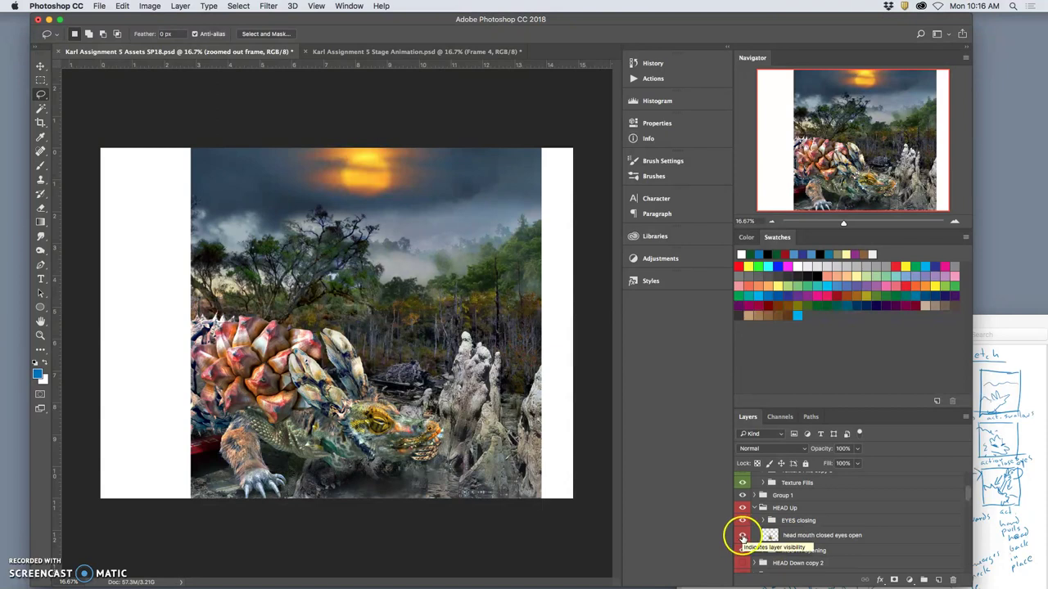
{"action": "left_click", "coordinate": [742, 537]}
{"action": "left_click", "coordinate": [742, 537]}
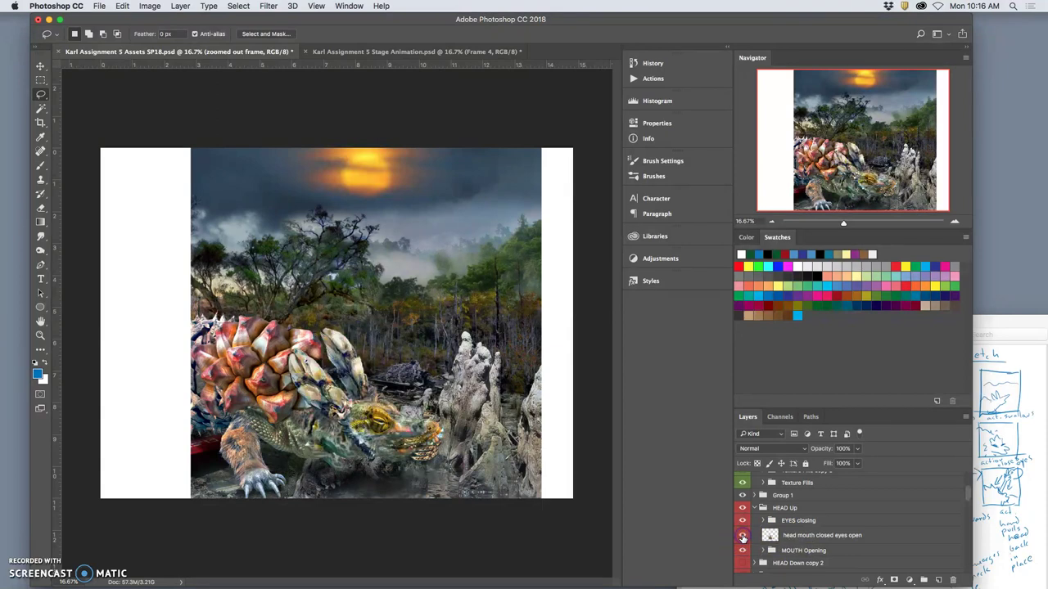
{"action": "left_click", "coordinate": [742, 551]}
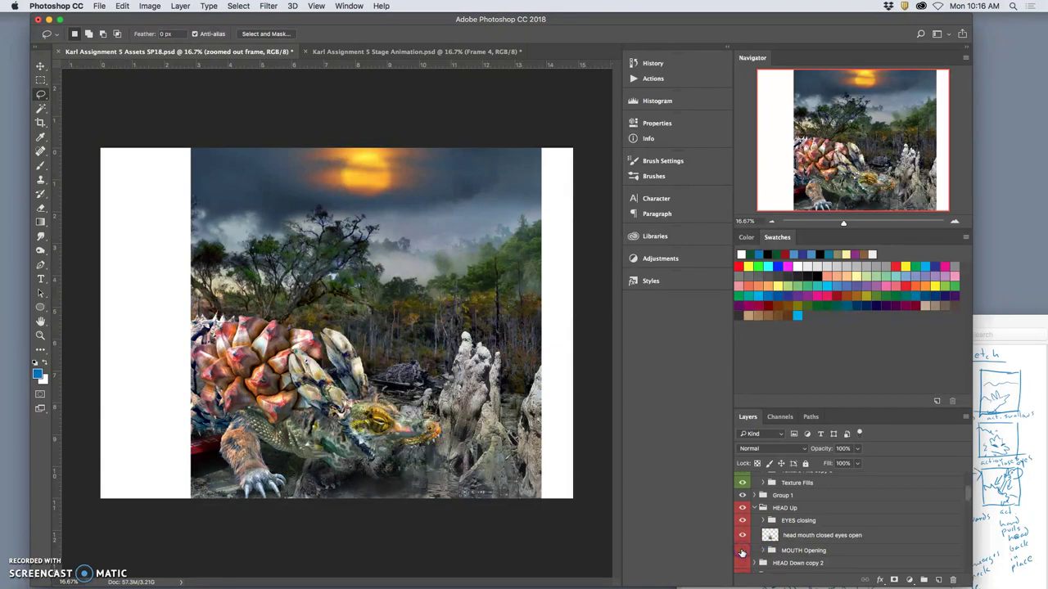
Step: In the HEAD Up group, show and expand MOUTH Opening, with the semi-open mouth layer visible and the closed mouth layer hidden
{"action": "scroll", "coordinate": [742, 554], "scroll_direction": "down", "scroll_amount": 3}
{"action": "scroll", "coordinate": [743, 553], "scroll_direction": "up", "scroll_amount": 3}
{"action": "scroll", "coordinate": [743, 554], "scroll_direction": "up", "scroll_amount": 1}
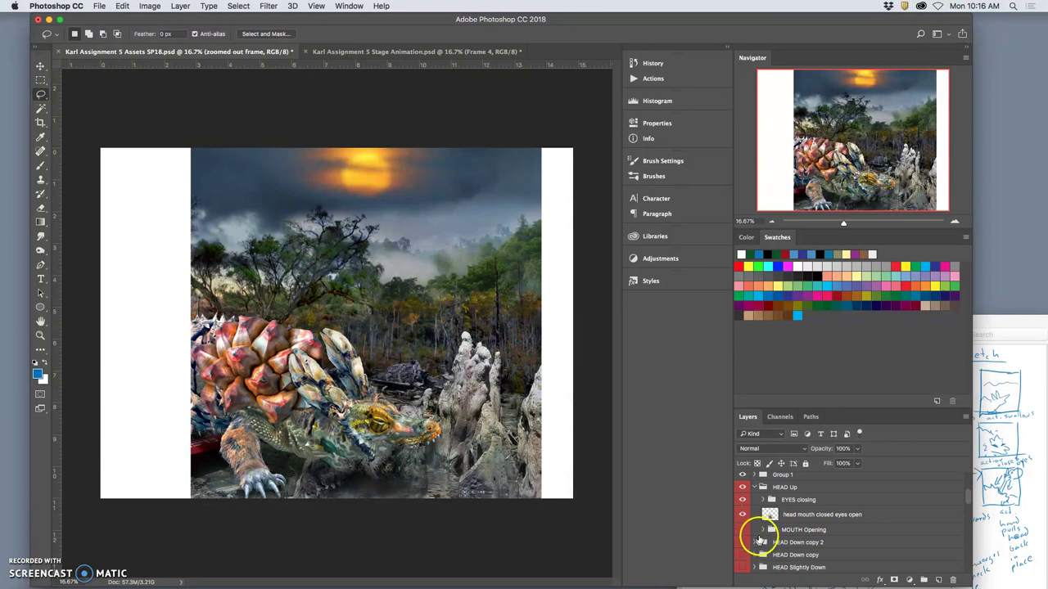
{"action": "left_click", "coordinate": [742, 530]}
{"action": "left_click", "coordinate": [762, 529]}
{"action": "scroll", "coordinate": [747, 551], "scroll_direction": "down", "scroll_amount": 1}
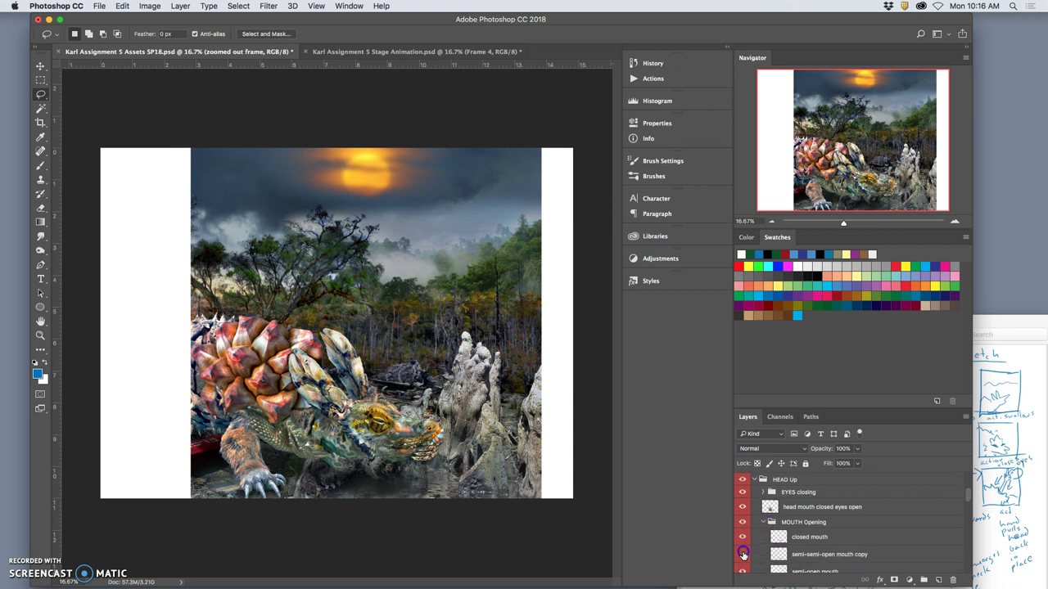
{"action": "scroll", "coordinate": [759, 555], "scroll_direction": "down", "scroll_amount": 3}
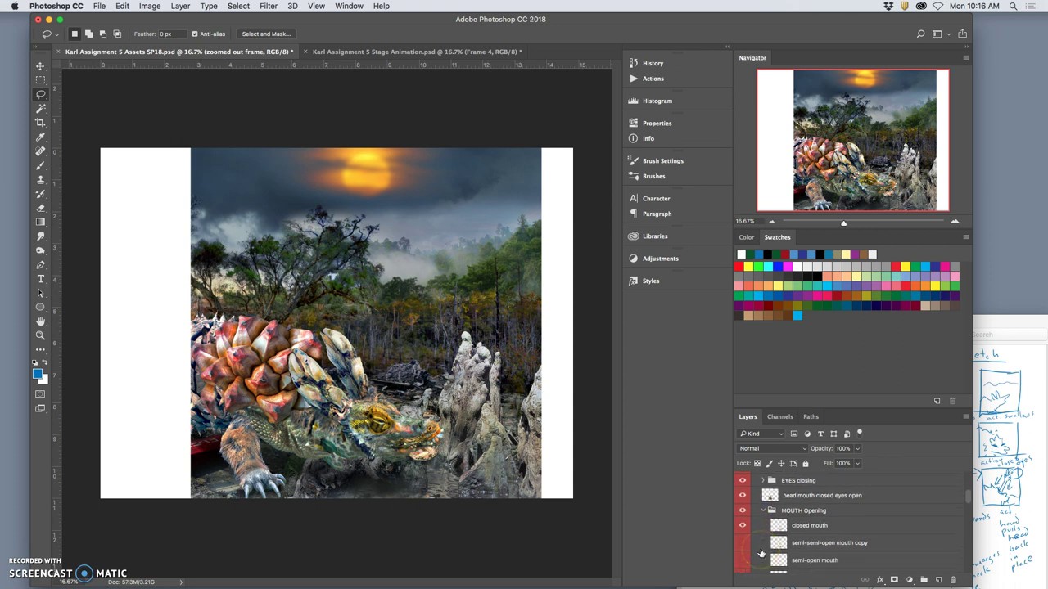
{"action": "scroll", "coordinate": [764, 536], "scroll_direction": "up", "scroll_amount": 1}
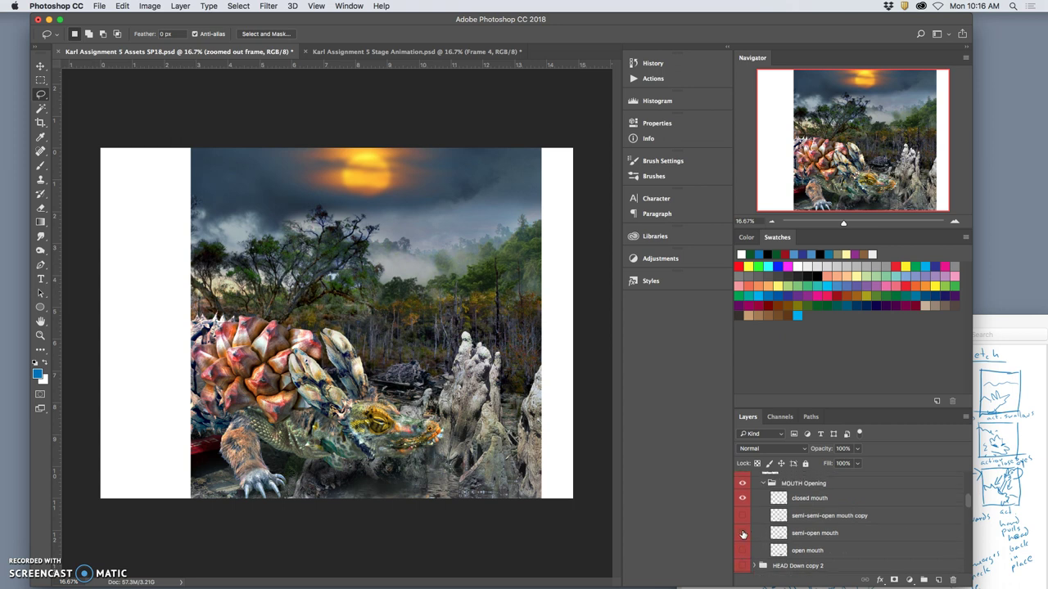
{"action": "left_click", "coordinate": [742, 501]}
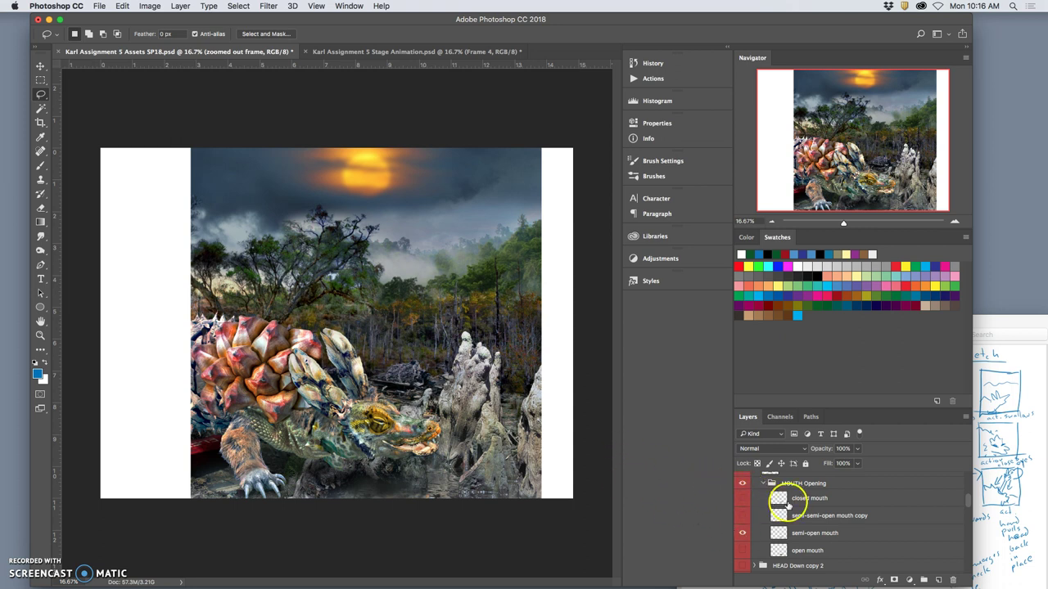
Step: In the SUN Setting group, switch the sun position so that the Layer 3 copy 5 layer is the one shown
{"action": "scroll", "coordinate": [810, 516], "scroll_direction": "down", "scroll_amount": 2}
{"action": "scroll", "coordinate": [812, 515], "scroll_direction": "down", "scroll_amount": 6}
{"action": "scroll", "coordinate": [812, 516], "scroll_direction": "down", "scroll_amount": 4}
{"action": "scroll", "coordinate": [761, 551], "scroll_direction": "down", "scroll_amount": 1}
{"action": "left_click", "coordinate": [739, 562]}
{"action": "left_click", "coordinate": [743, 545]}
{"action": "scroll", "coordinate": [774, 548], "scroll_direction": "down", "scroll_amount": 4}
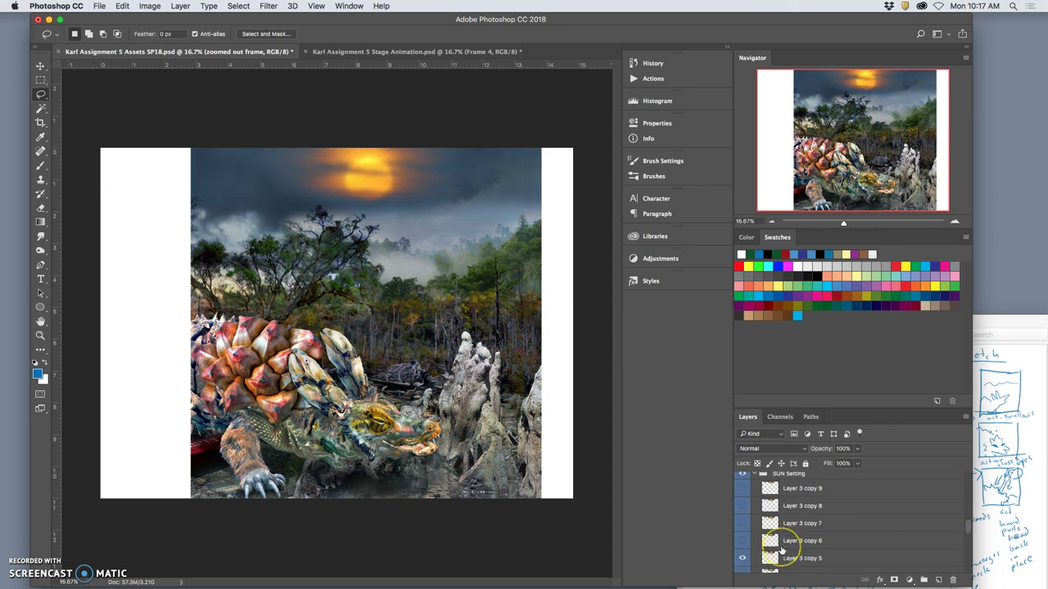
Step: Toggle the locked sky layer at the bottom of the layer stack off and on to check the background
{"action": "scroll", "coordinate": [782, 551], "scroll_direction": "down", "scroll_amount": 5}
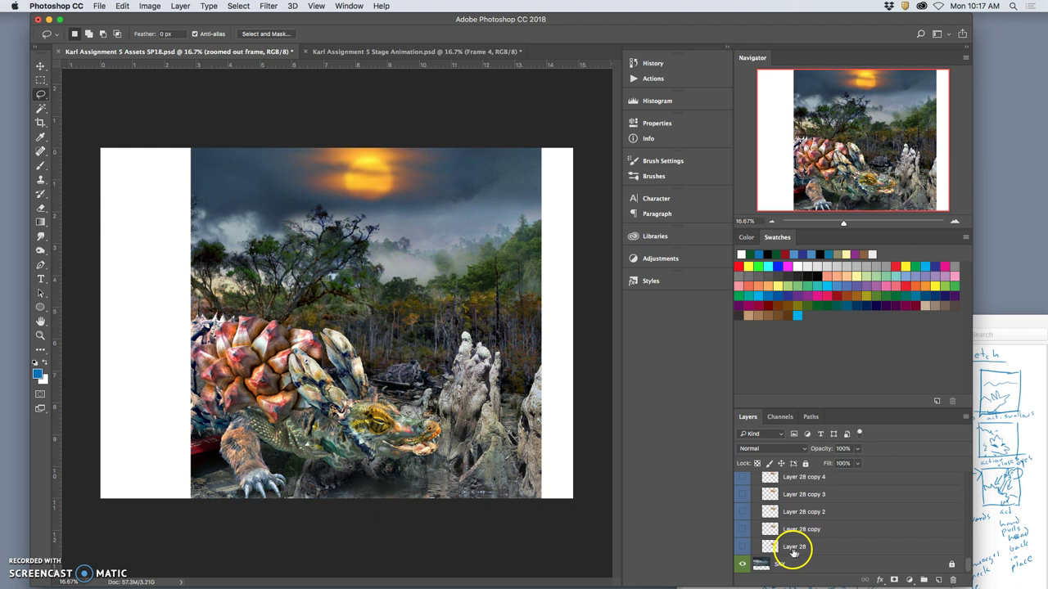
{"action": "left_click", "coordinate": [740, 565]}
{"action": "left_click", "coordinate": [740, 564]}
{"action": "scroll", "coordinate": [812, 542], "scroll_direction": "up", "scroll_amount": 15}
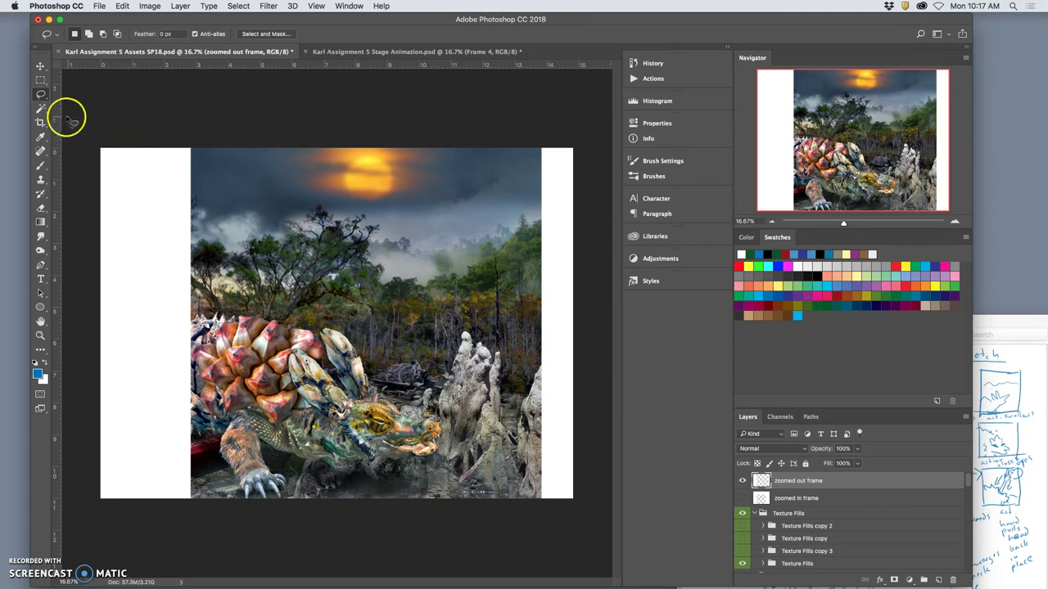
Step: Select the area inside the zoomed out frame with the Magic Wand and merge the visible layers into a separate new layer
{"action": "left_click", "coordinate": [40, 108]}
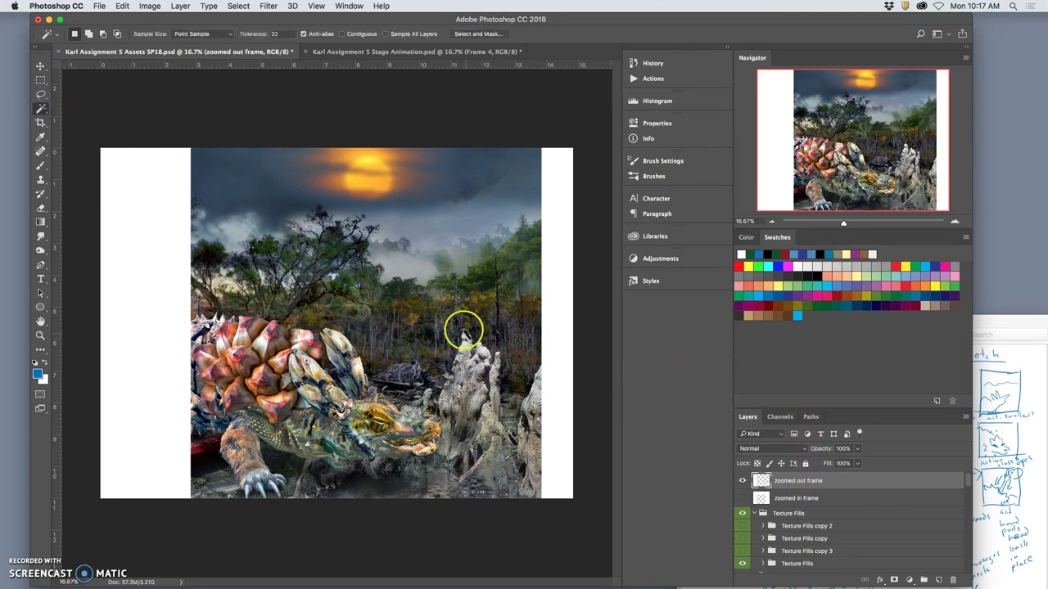
{"action": "left_click", "coordinate": [450, 303]}
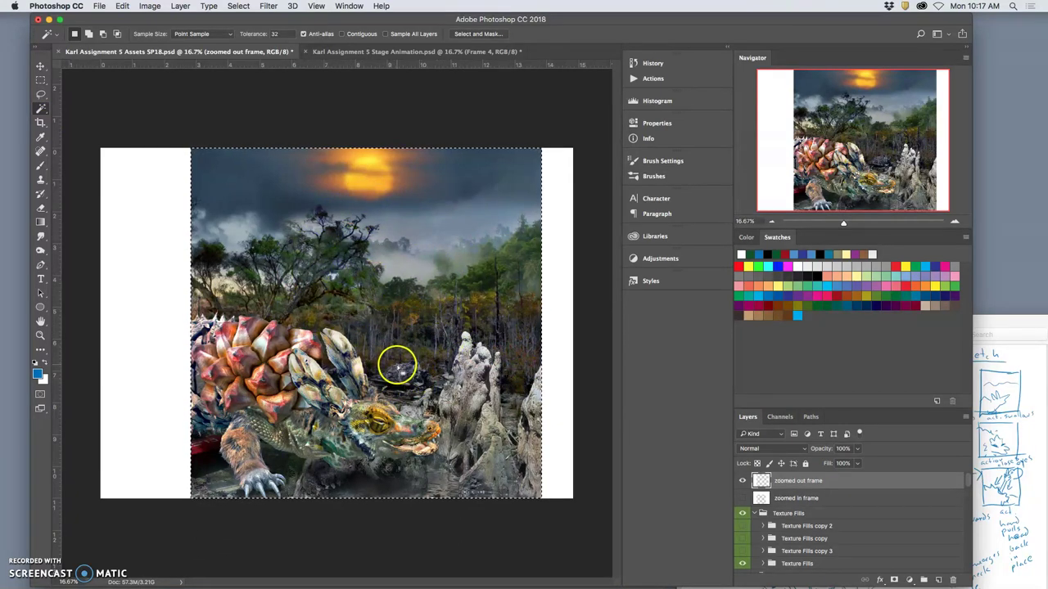
{"action": "left_click", "coordinate": [424, 53]}
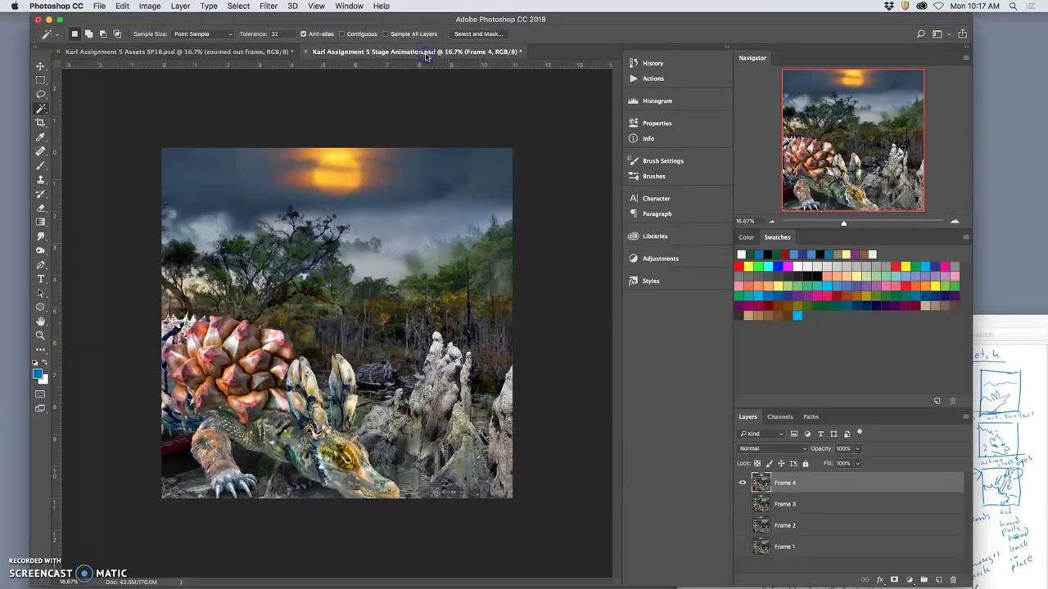
{"action": "left_click", "coordinate": [217, 52]}
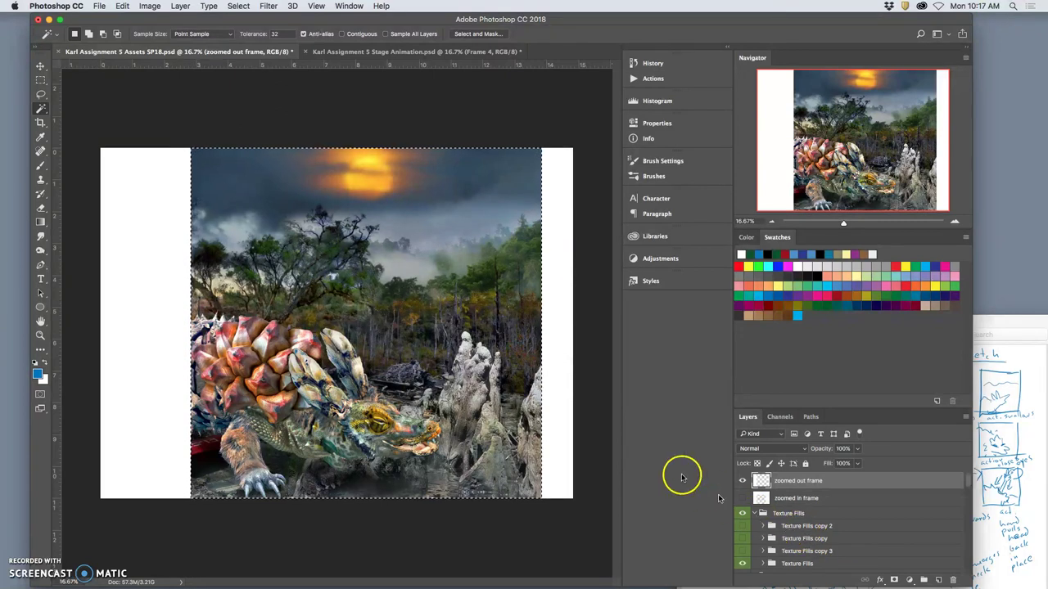
{"action": "left_click", "coordinate": [184, 6]}
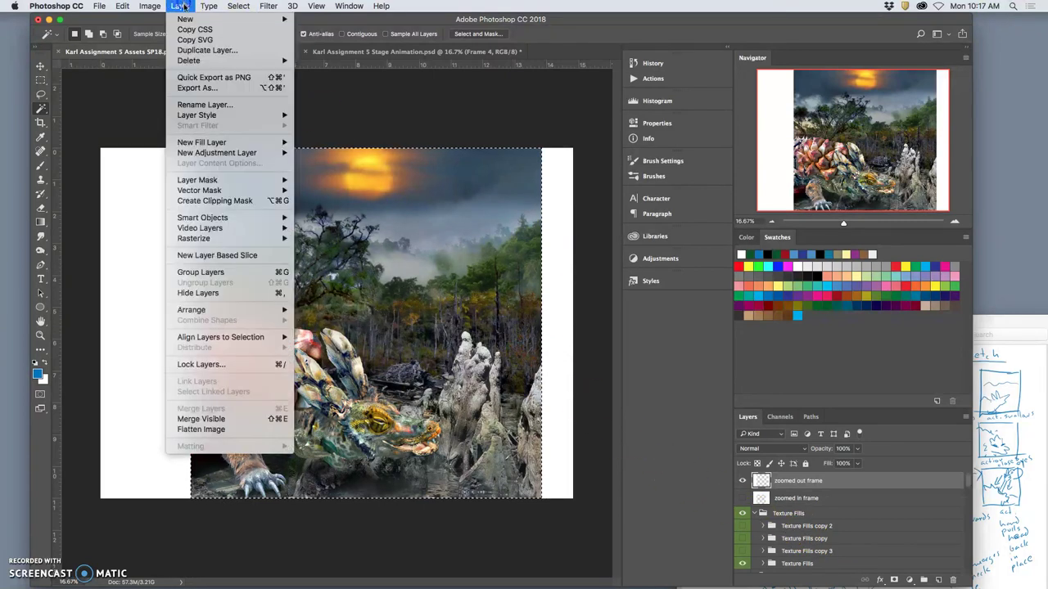
{"action": "left_click", "coordinate": [244, 421]}
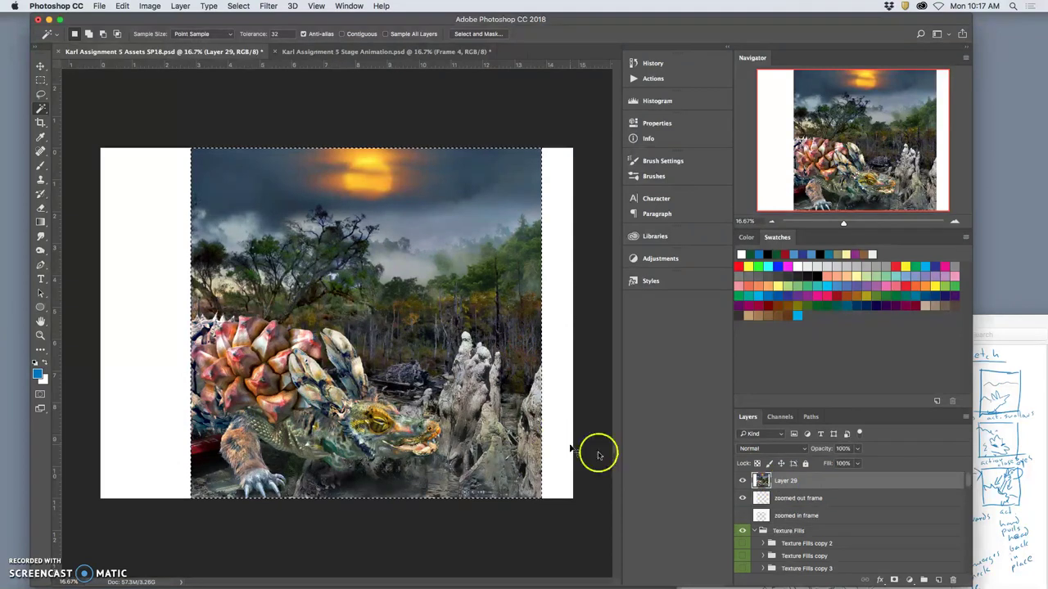
Step: Copy the selected merged image into the Stage Animation document above Frame 4 and toggle it to compare the two
{"action": "left_click_drag", "start_coordinate": [442, 146], "coordinate": [403, 54]}
{"action": "left_click_drag", "start_coordinate": [656, 333], "coordinate": [622, 459]}
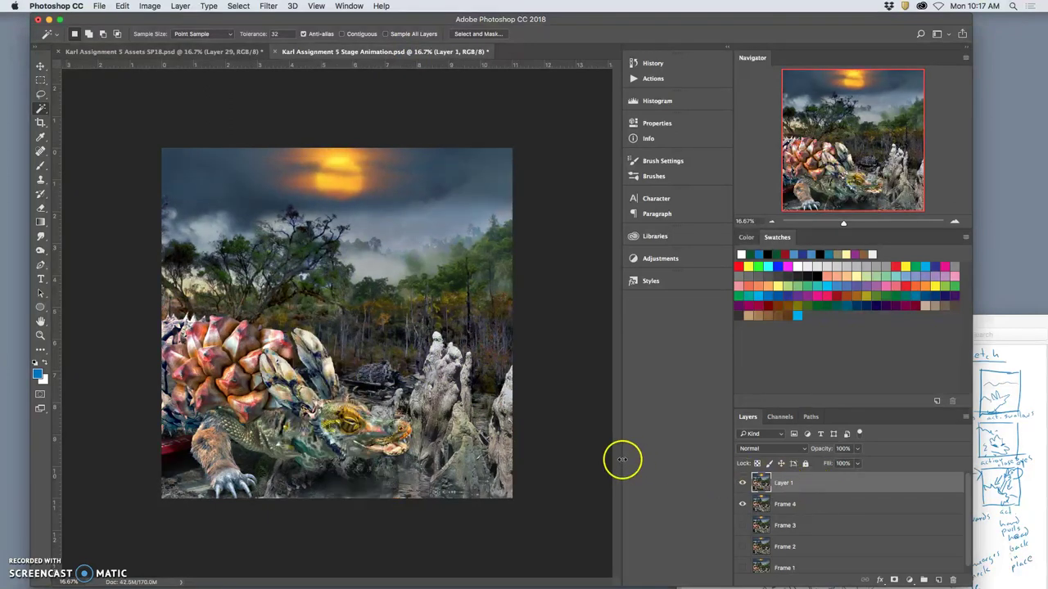
{"action": "left_click", "coordinate": [742, 483]}
{"action": "left_click", "coordinate": [741, 483]}
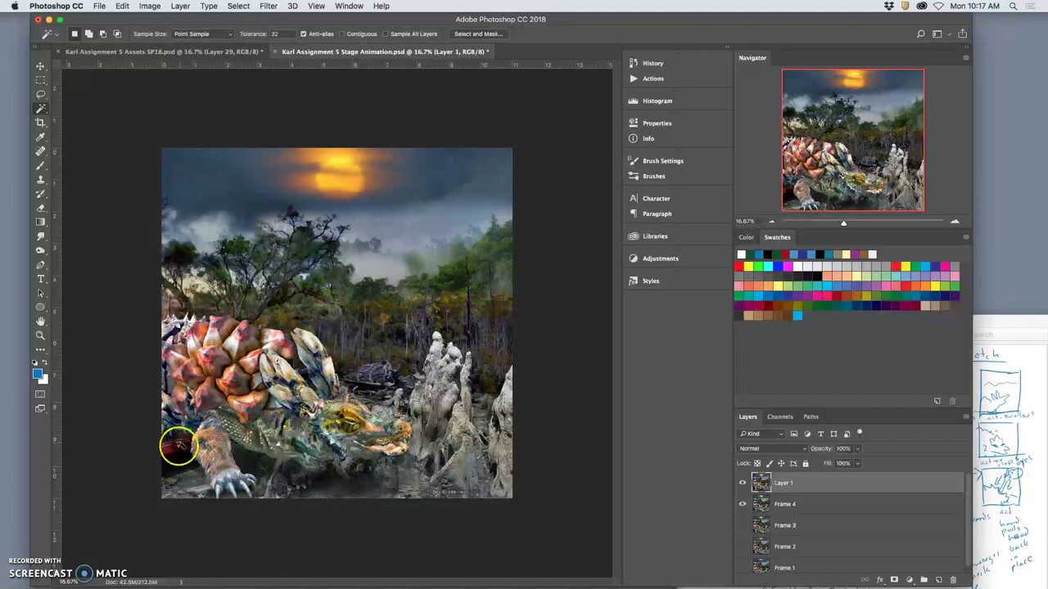
Step: Return to the Assets document and expand the inner Texture Fills group to inspect its layers
{"action": "left_click", "coordinate": [201, 51]}
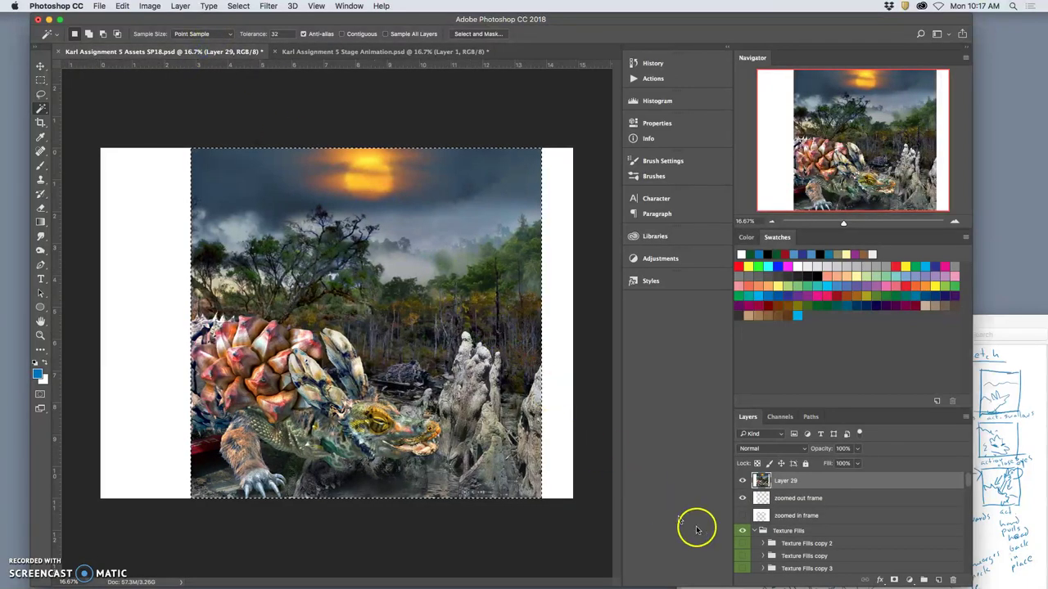
{"action": "scroll", "coordinate": [769, 508], "scroll_direction": "down", "scroll_amount": 3}
{"action": "left_click", "coordinate": [764, 536]}
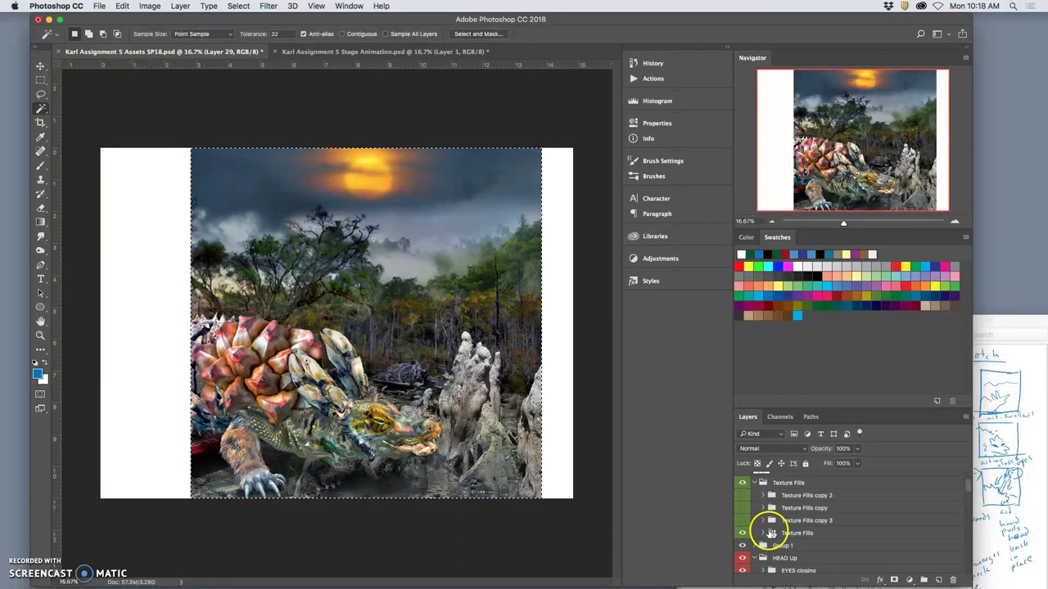
{"action": "scroll", "coordinate": [788, 537], "scroll_direction": "down", "scroll_amount": 3}
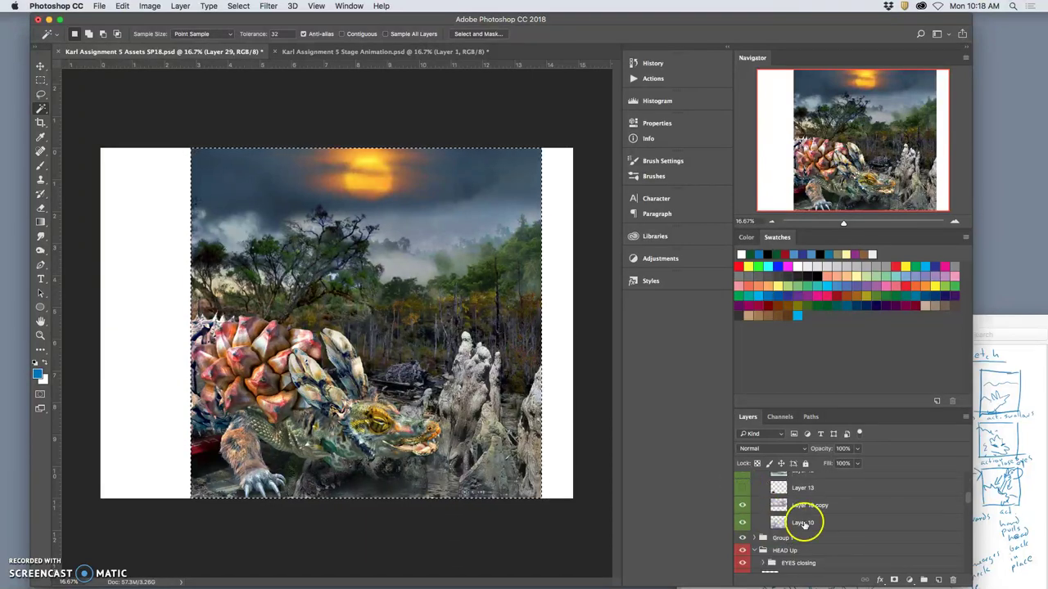
Step: Delete the merged Layer 29 from the top of the Assets document's layer stack
{"action": "scroll", "coordinate": [805, 519], "scroll_direction": "up", "scroll_amount": 5}
{"action": "left_click", "coordinate": [743, 481]}
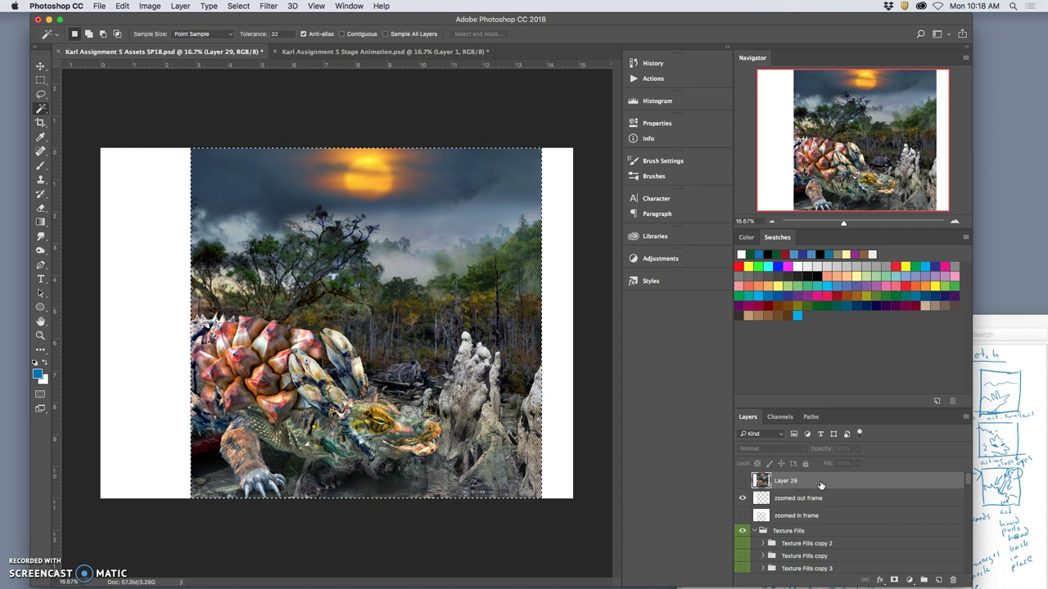
{"action": "key", "text": "Delete"}
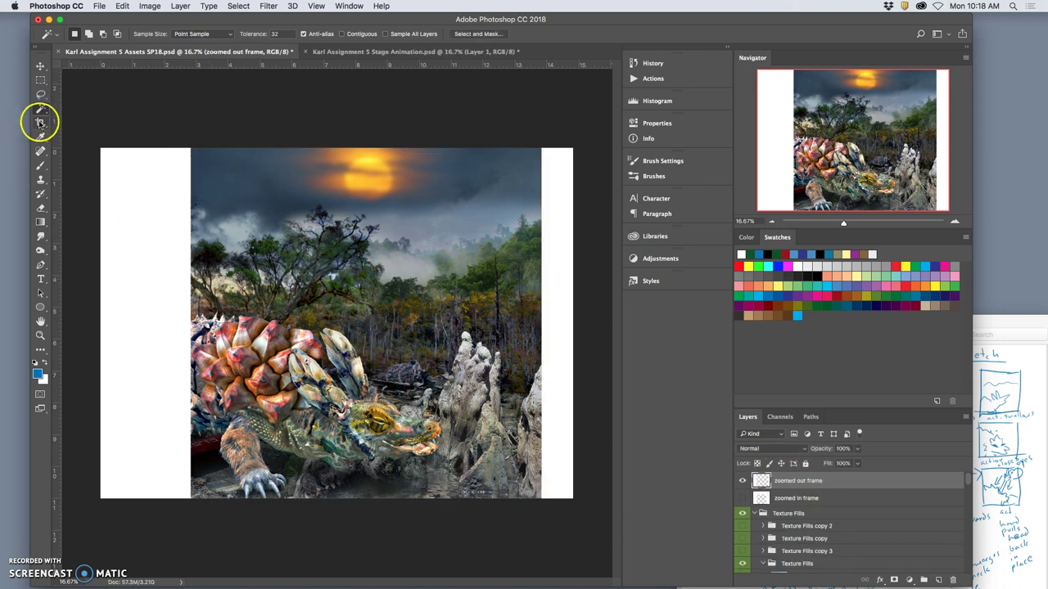
Step: Merge the visible layers into a new layer again and copy the area inside the zoomed out frame into the Stage Animation document
{"action": "left_click", "coordinate": [306, 325]}
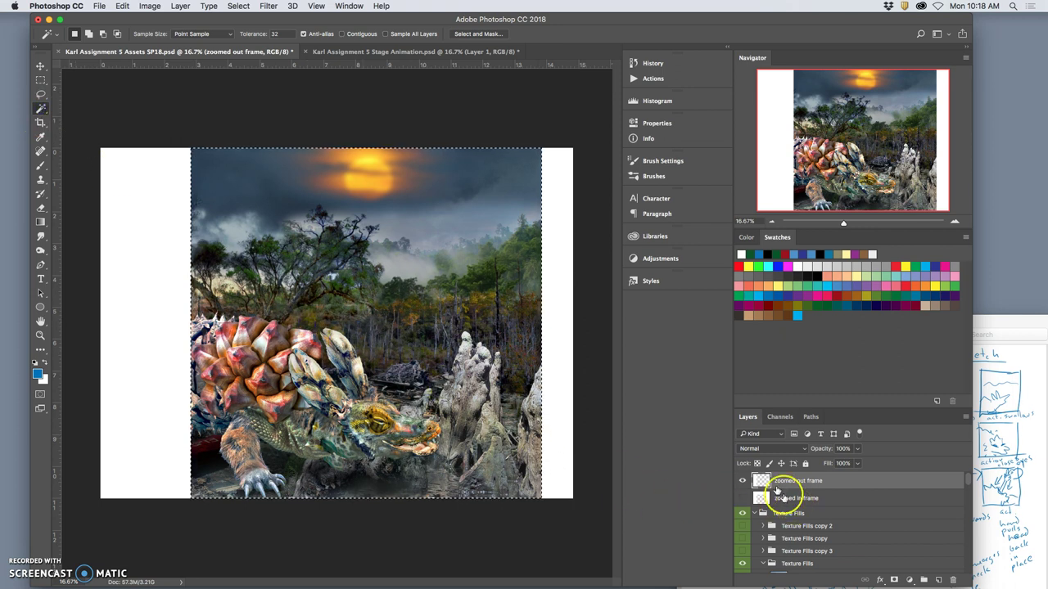
{"action": "left_click", "coordinate": [182, 6]}
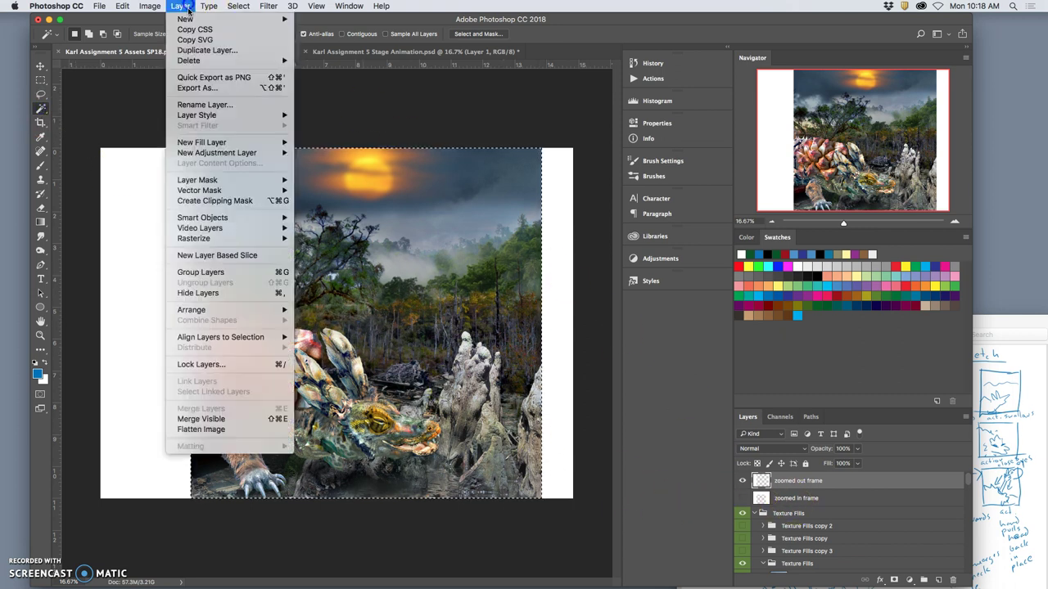
{"action": "left_click", "coordinate": [230, 419], "text": "alt"}
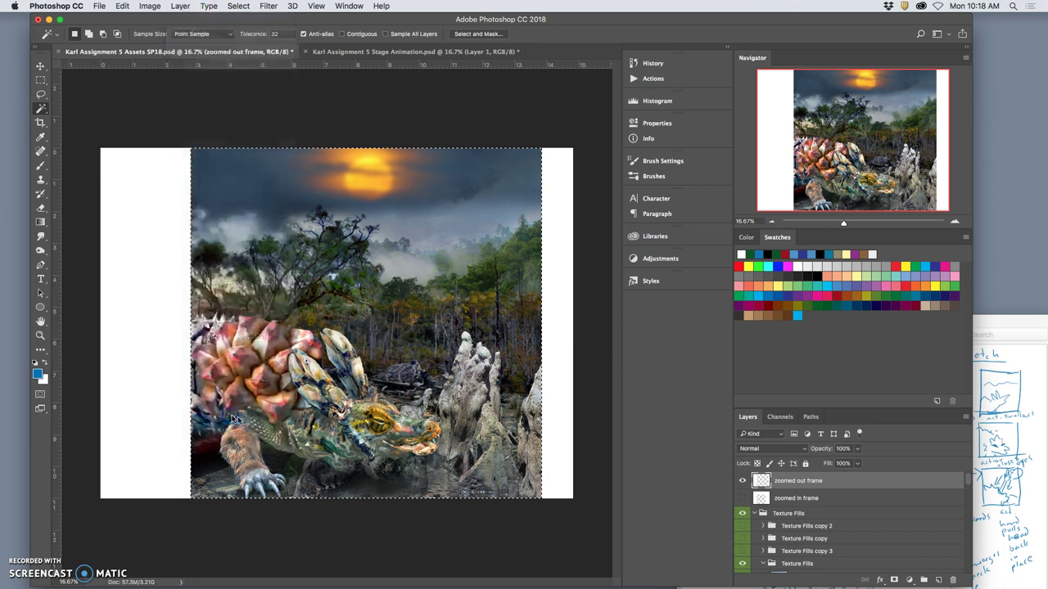
{"action": "left_click_drag", "start_coordinate": [550, 287], "coordinate": [581, 323]}
Step: Delete the earlier pasted Layer 1 from the Stage Animation document and show Layer 2 above Frame 4
{"action": "left_click", "coordinate": [741, 484]}
{"action": "left_click", "coordinate": [741, 503]}
{"action": "left_click", "coordinate": [788, 509]}
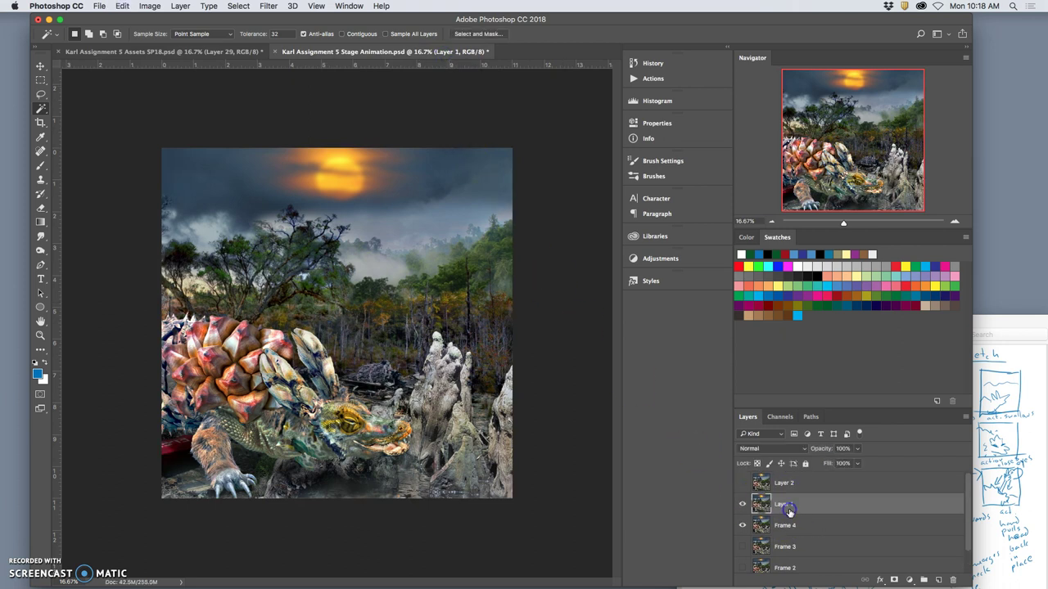
{"action": "left_click", "coordinate": [742, 503]}
{"action": "key", "text": "BackSpace"}
{"action": "left_click", "coordinate": [742, 483]}
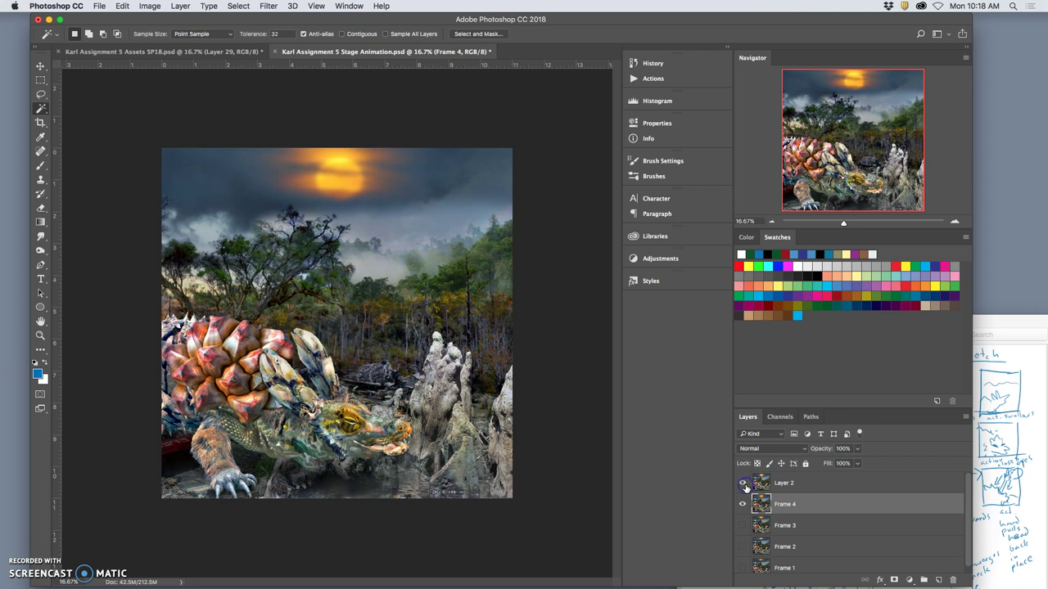
Step: Toggle Layer 2 on and off repeatedly to compare the raised-head pose with Frame 4
{"action": "left_click", "coordinate": [742, 485]}
{"action": "left_click", "coordinate": [742, 484]}
{"action": "left_click", "coordinate": [742, 484]}
{"action": "left_click", "coordinate": [742, 485]}
{"action": "left_click", "coordinate": [742, 485]}
{"action": "left_click", "coordinate": [744, 485]}
{"action": "left_click", "coordinate": [743, 485]}
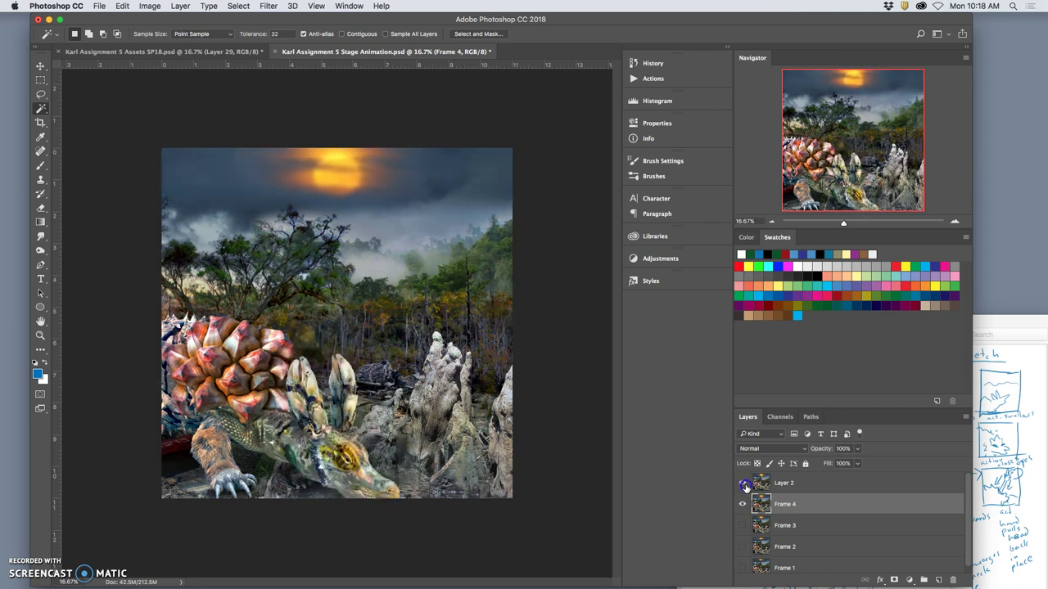
{"action": "left_click", "coordinate": [743, 485]}
{"action": "left_click_drag", "start_coordinate": [744, 486], "coordinate": [743, 503]}
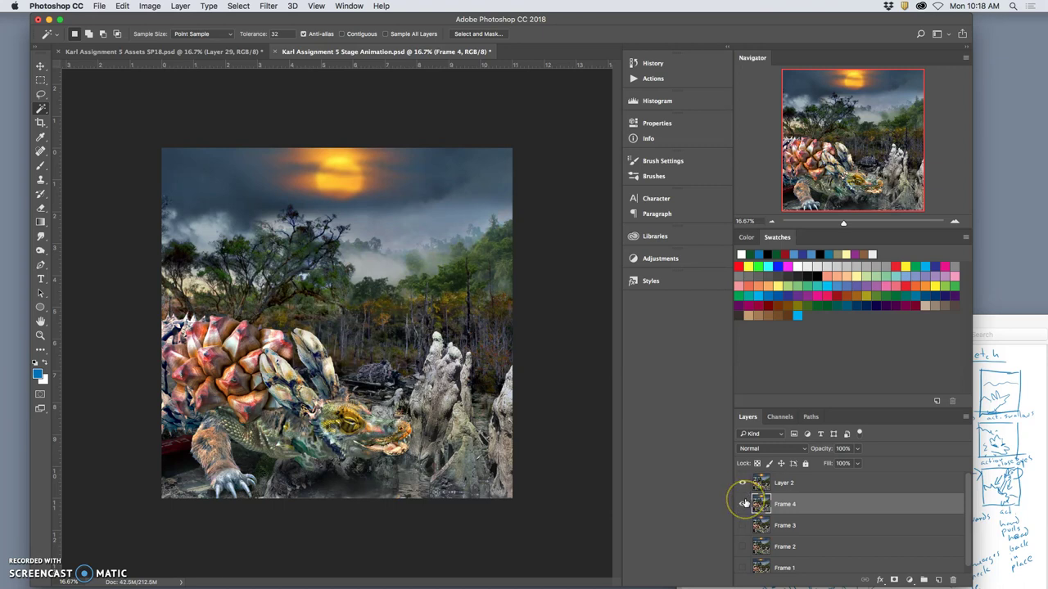
Step: Reveal Frame 3, Frame 4 and Layer 2 one after another to preview the motion across the frames
{"action": "left_click", "coordinate": [743, 526]}
{"action": "left_click", "coordinate": [743, 505]}
{"action": "left_click", "coordinate": [741, 526]}
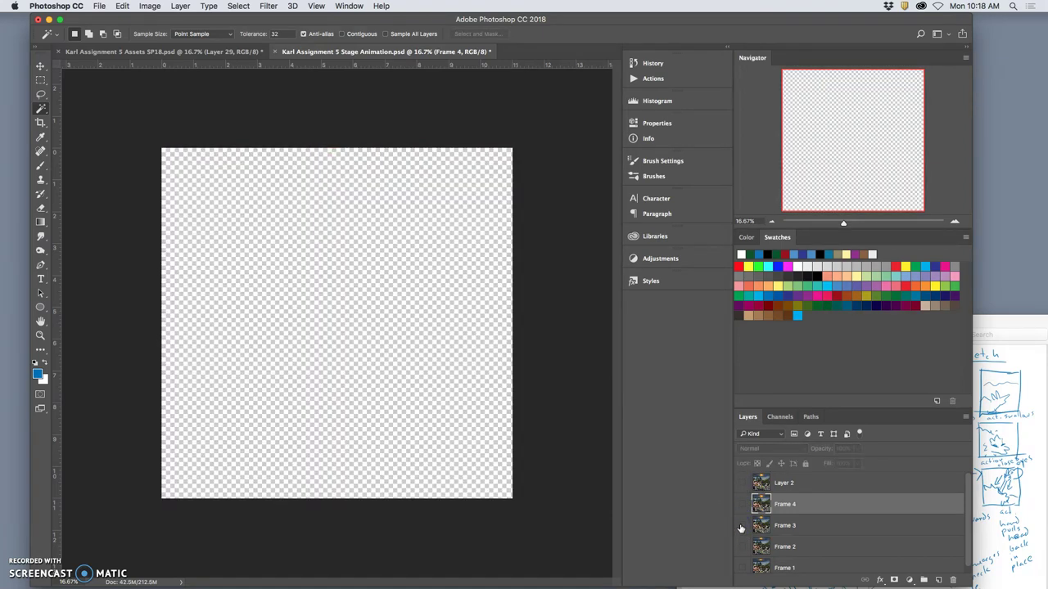
{"action": "left_click", "coordinate": [741, 525]}
{"action": "left_click", "coordinate": [743, 505]}
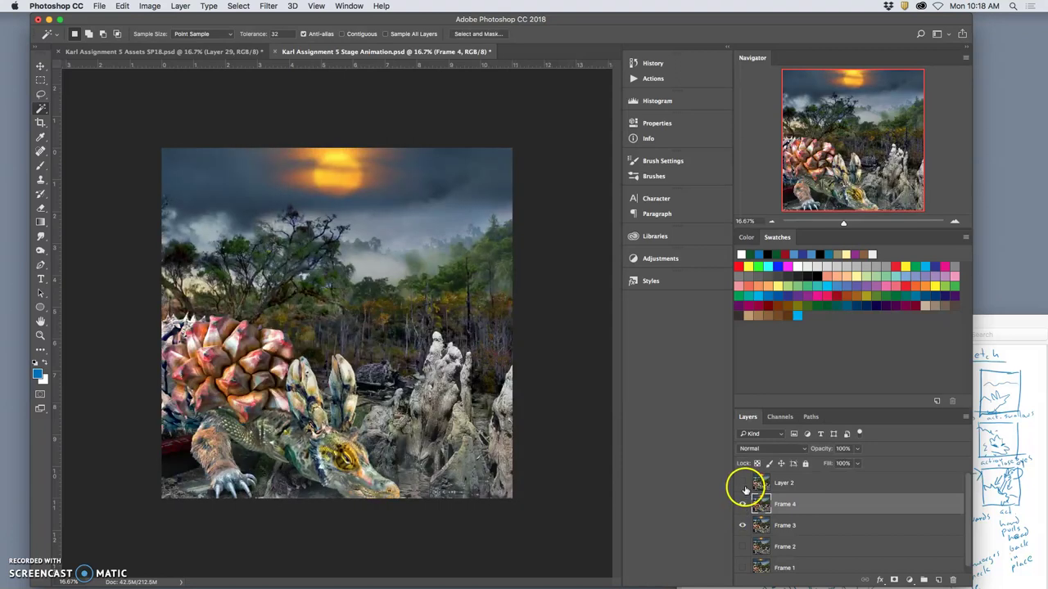
{"action": "left_click", "coordinate": [743, 486]}
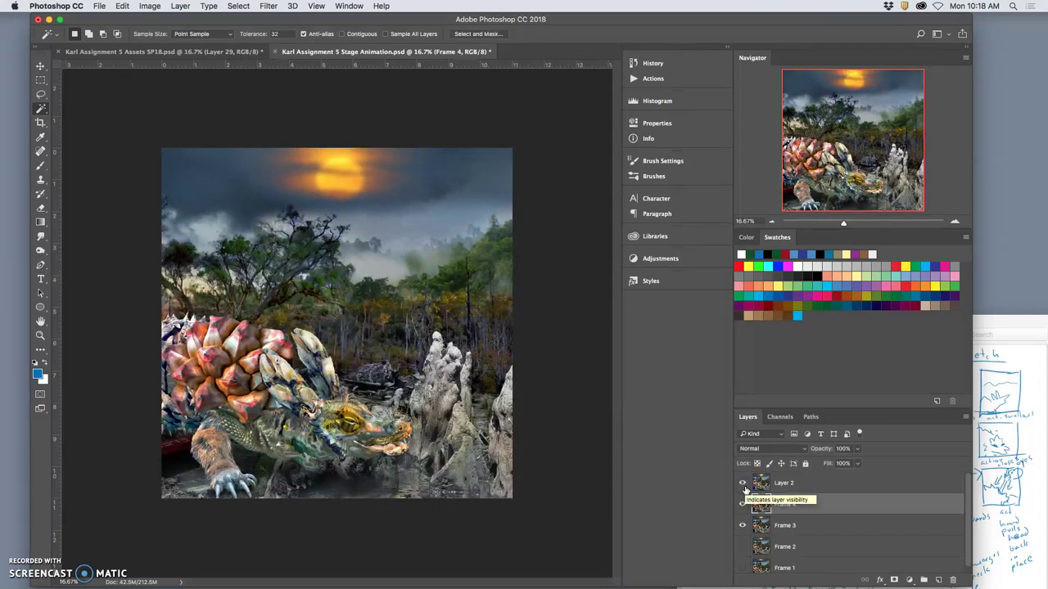
{"action": "left_click", "coordinate": [743, 485]}
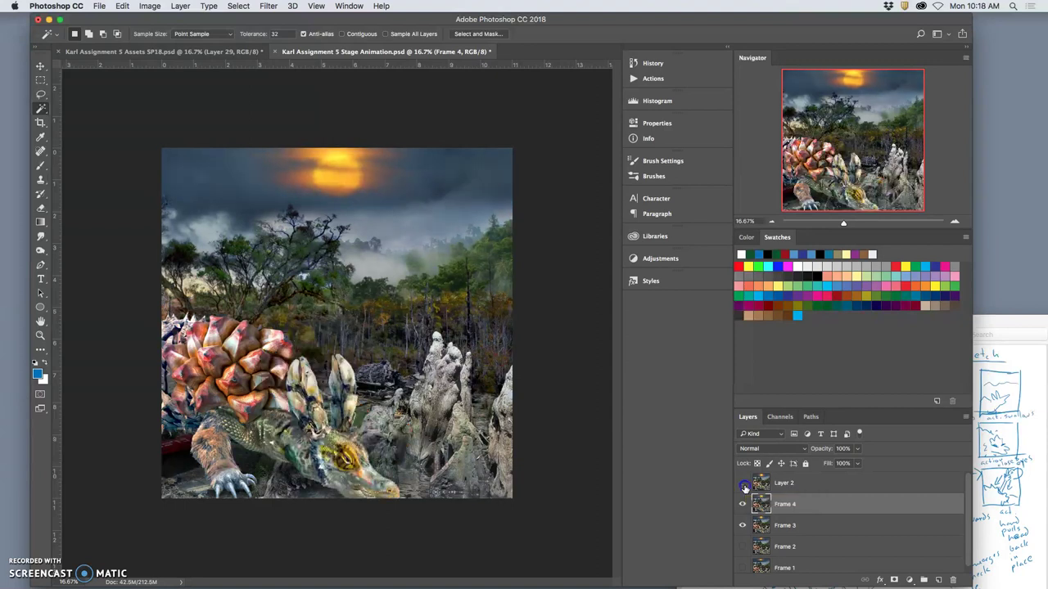
{"action": "left_click", "coordinate": [743, 486]}
Step: Hide Frame 4 and toggle Layer 2 to compare the new pose directly with Frame 3
{"action": "left_click", "coordinate": [742, 505]}
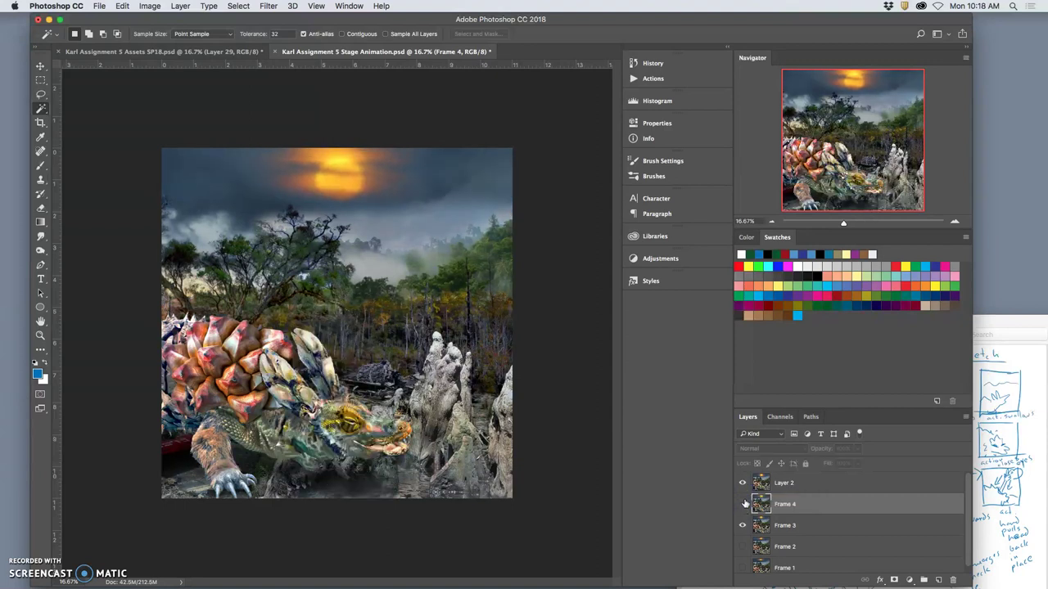
{"action": "left_click", "coordinate": [743, 485]}
{"action": "left_click", "coordinate": [744, 485]}
Step: Return to the Assets document and clear the selection around the framed area
{"action": "left_click", "coordinate": [240, 53]}
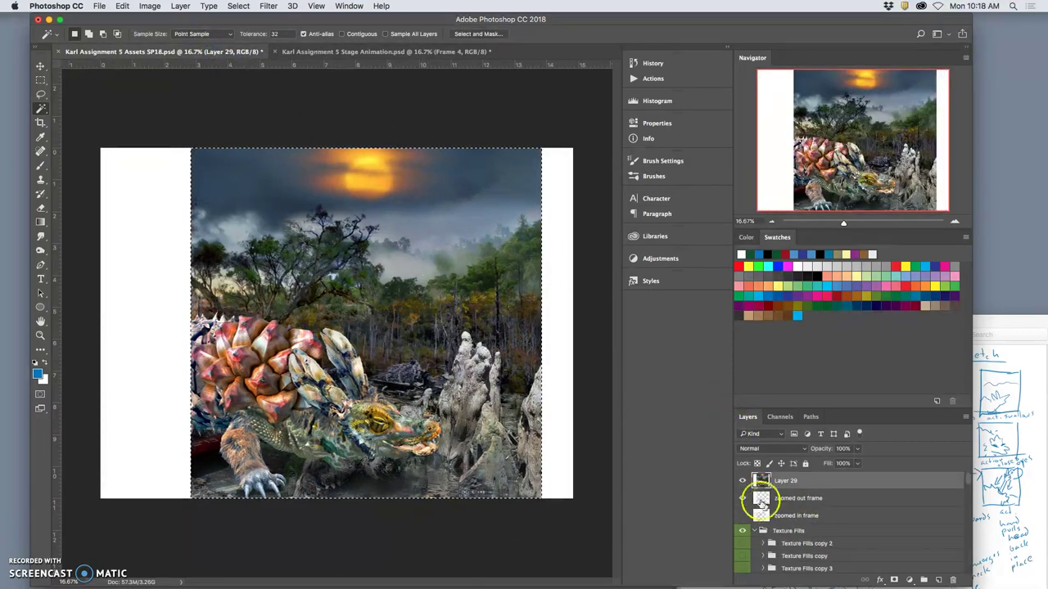
{"action": "left_click", "coordinate": [742, 483]}
{"action": "key", "text": "super+d"}
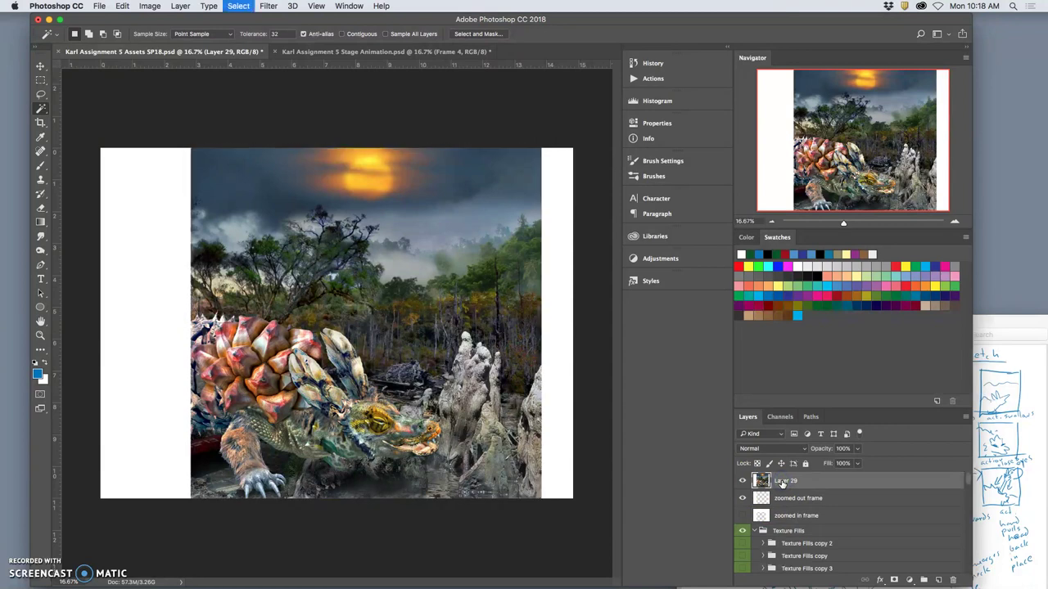
Step: Delete the merged Layer 29 and hide the semi-semi-open mouth copy in the HEAD Up group, leaving the semi-open mouth shown
{"action": "key", "text": "Delete"}
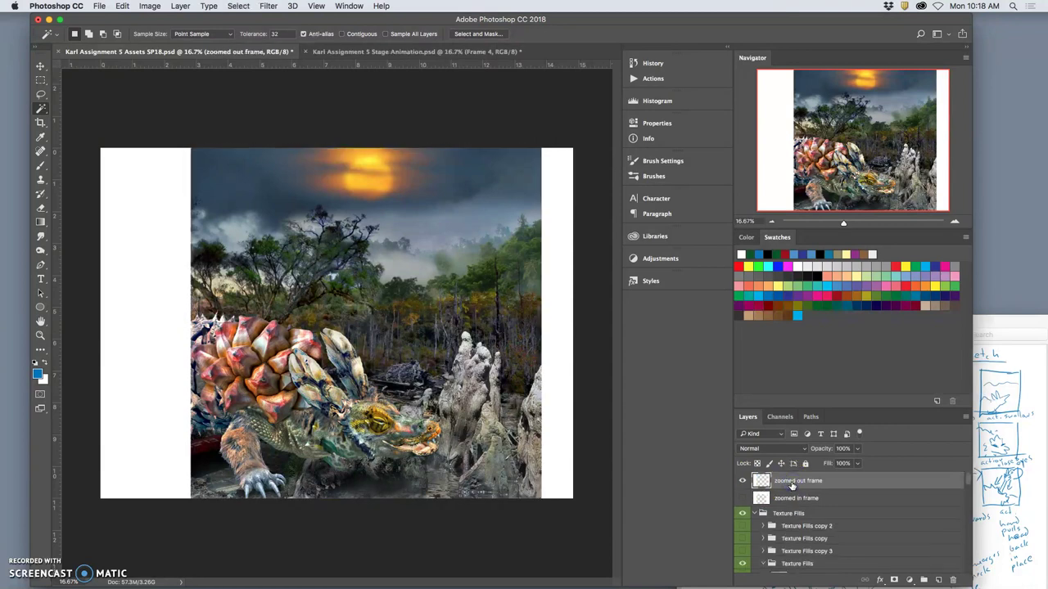
{"action": "left_click", "coordinate": [742, 498]}
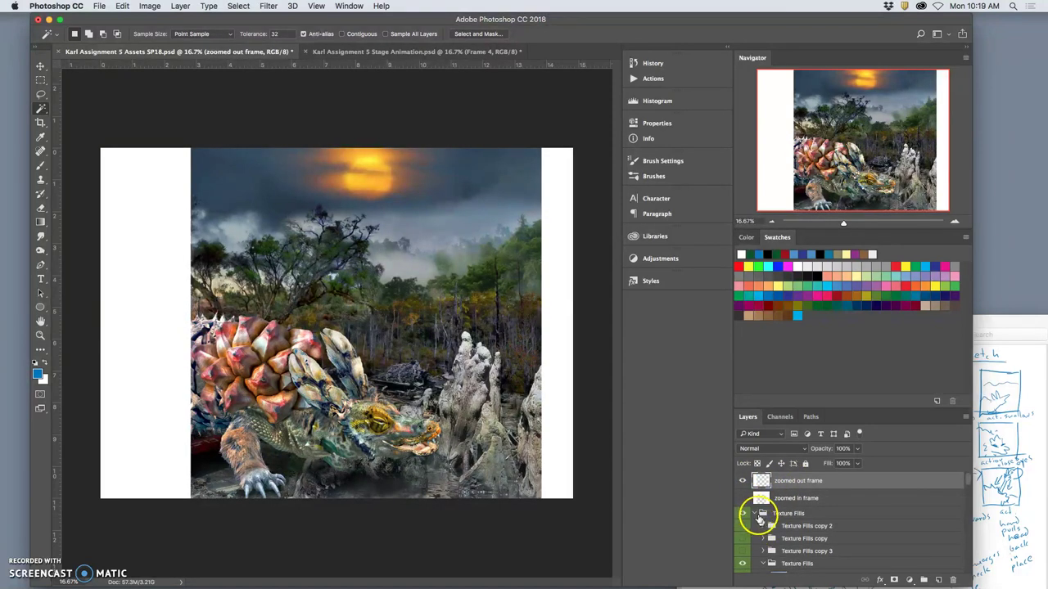
{"action": "scroll", "coordinate": [764, 537], "scroll_direction": "down", "scroll_amount": 1}
{"action": "scroll", "coordinate": [765, 533], "scroll_direction": "down", "scroll_amount": 5}
{"action": "scroll", "coordinate": [761, 530], "scroll_direction": "down", "scroll_amount": 2}
{"action": "scroll", "coordinate": [761, 532], "scroll_direction": "down", "scroll_amount": 3}
{"action": "left_click", "coordinate": [742, 496]}
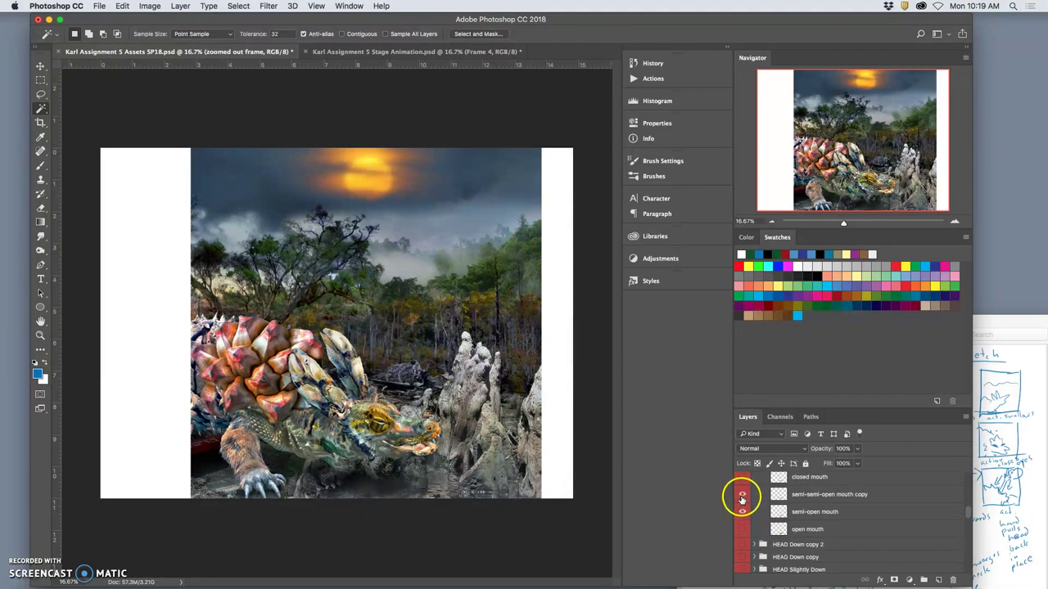
{"action": "left_click", "coordinate": [741, 496]}
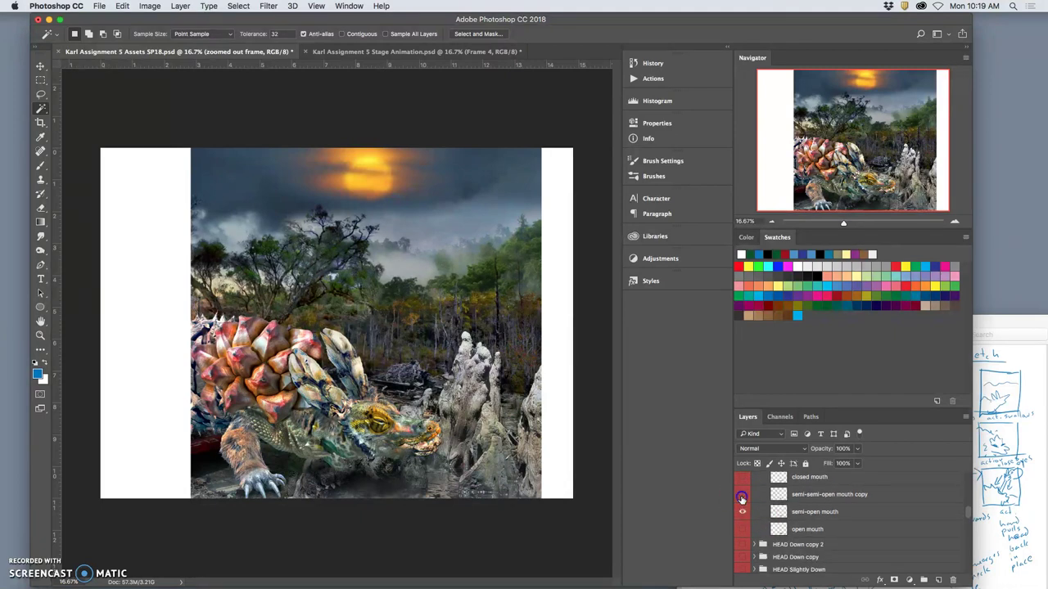
{"action": "left_click", "coordinate": [741, 511]}
Step: Hide the HEAD Up group and preview the HEAD Down copy 2 and HEAD Down copy poses one after another
{"action": "scroll", "coordinate": [761, 515], "scroll_direction": "up", "scroll_amount": 2}
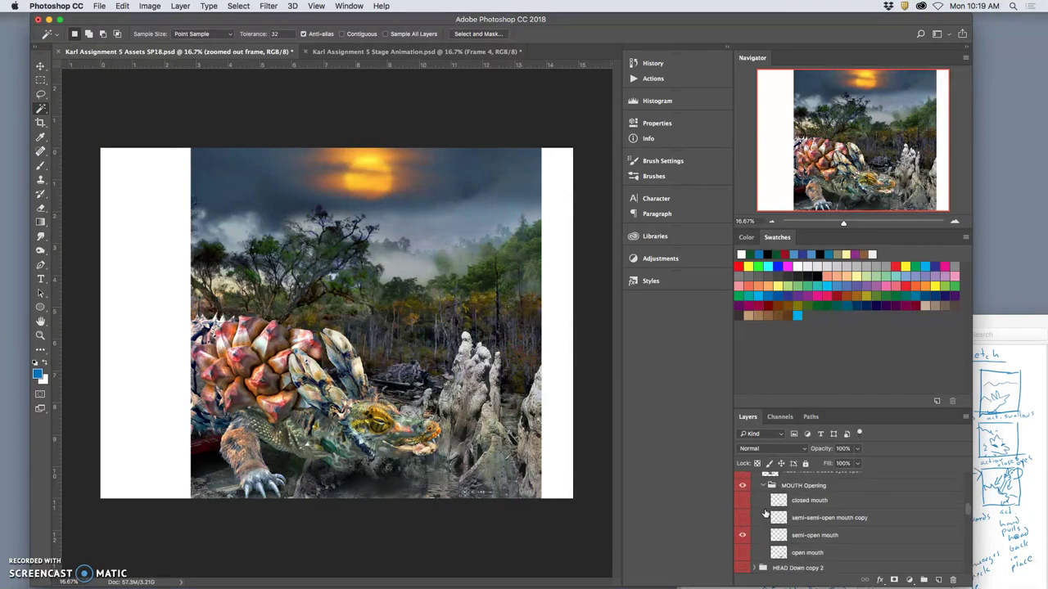
{"action": "scroll", "coordinate": [765, 513], "scroll_direction": "up", "scroll_amount": 1}
{"action": "scroll", "coordinate": [766, 513], "scroll_direction": "up", "scroll_amount": 2}
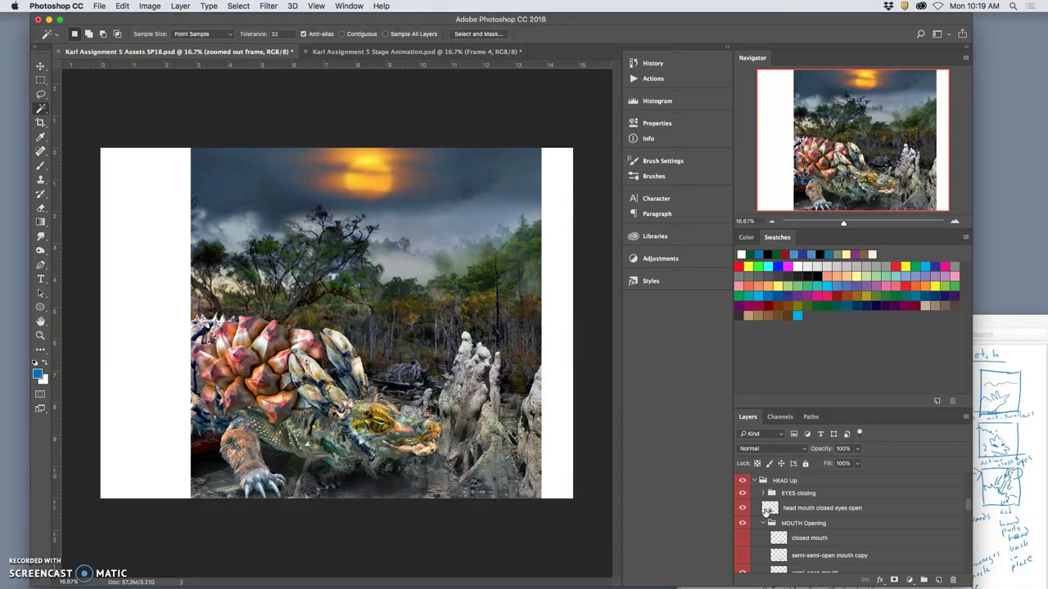
{"action": "scroll", "coordinate": [766, 512], "scroll_direction": "down", "scroll_amount": 5}
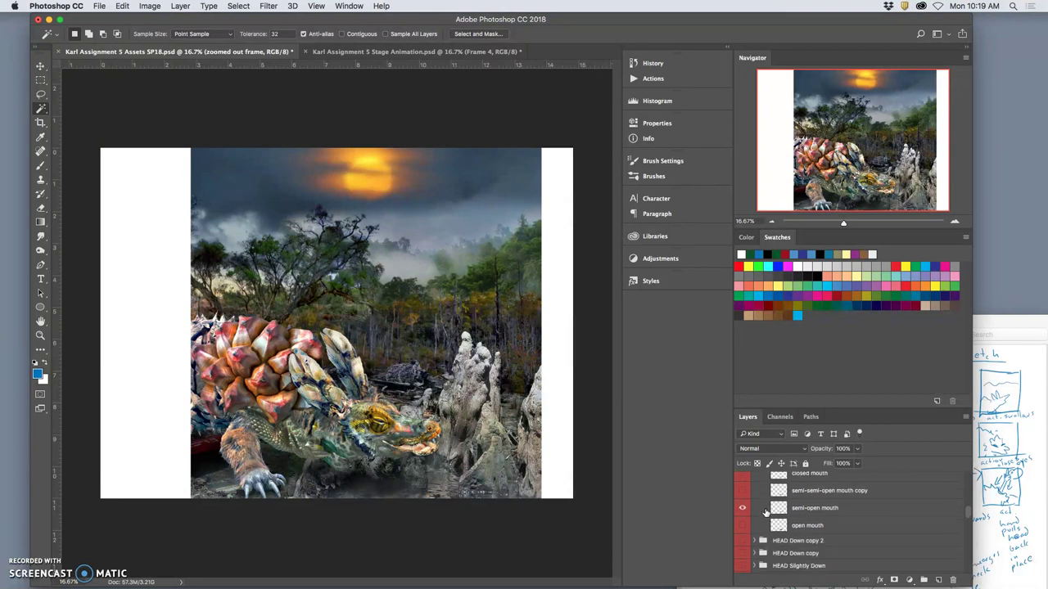
{"action": "scroll", "coordinate": [765, 512], "scroll_direction": "down", "scroll_amount": 1}
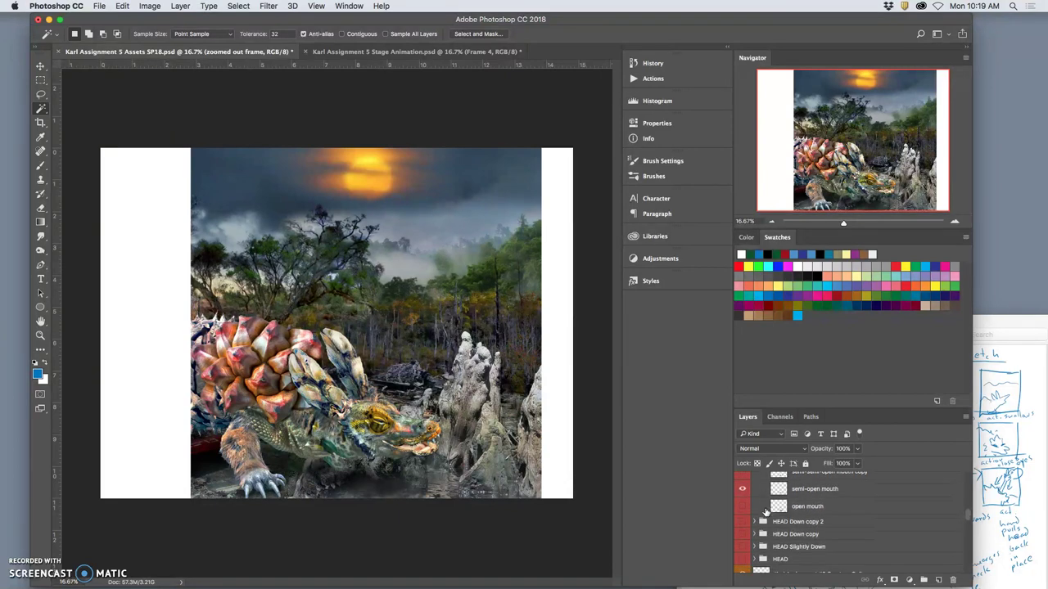
{"action": "left_click_drag", "start_coordinate": [762, 525], "coordinate": [747, 542]}
{"action": "scroll", "coordinate": [762, 543], "scroll_direction": "down", "scroll_amount": 4}
{"action": "left_click", "coordinate": [743, 538]}
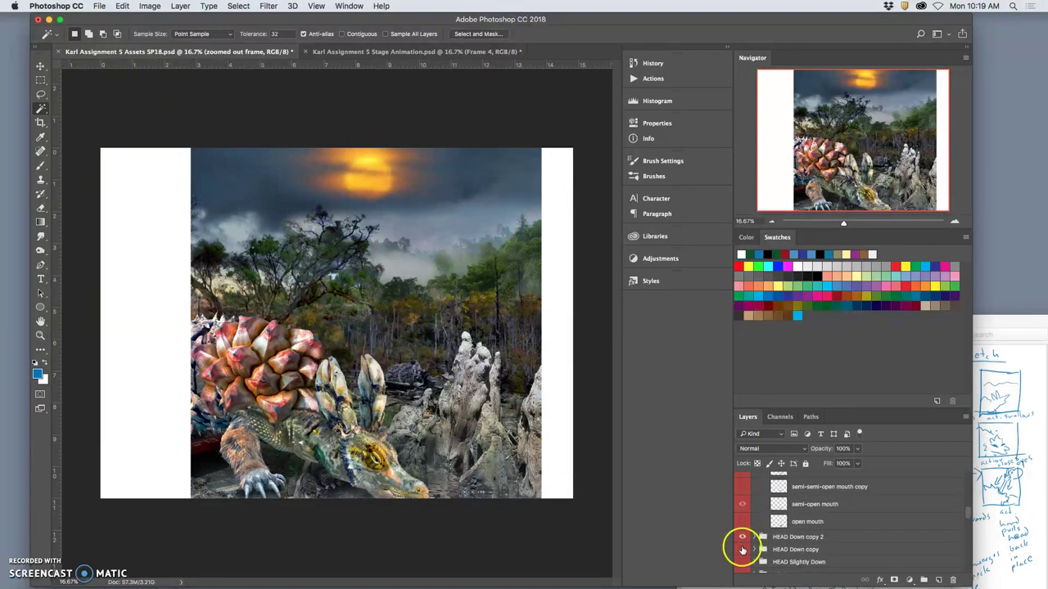
{"action": "left_click", "coordinate": [742, 538]}
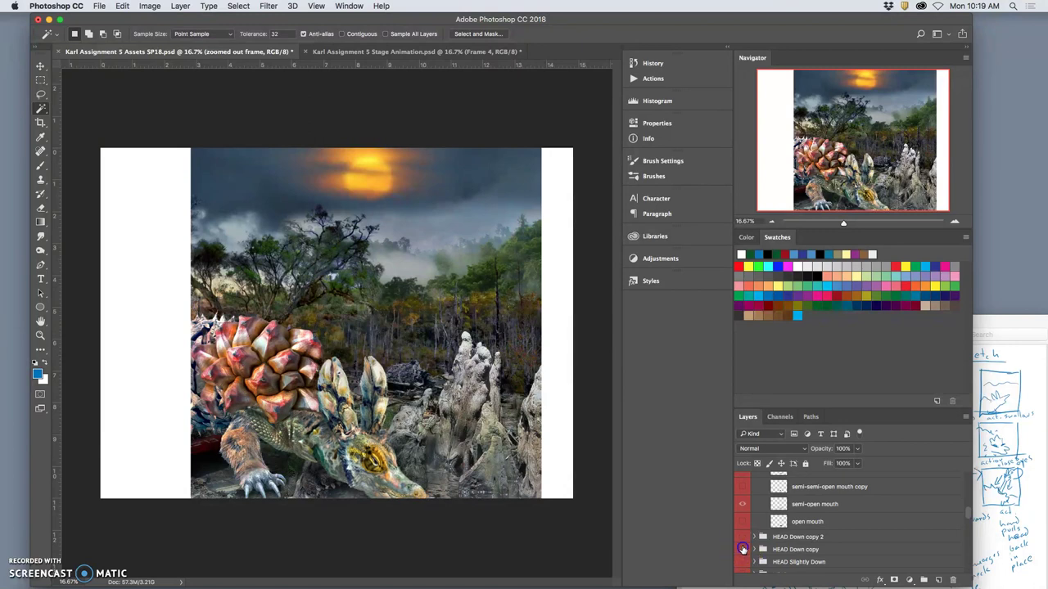
{"action": "left_click", "coordinate": [743, 538]}
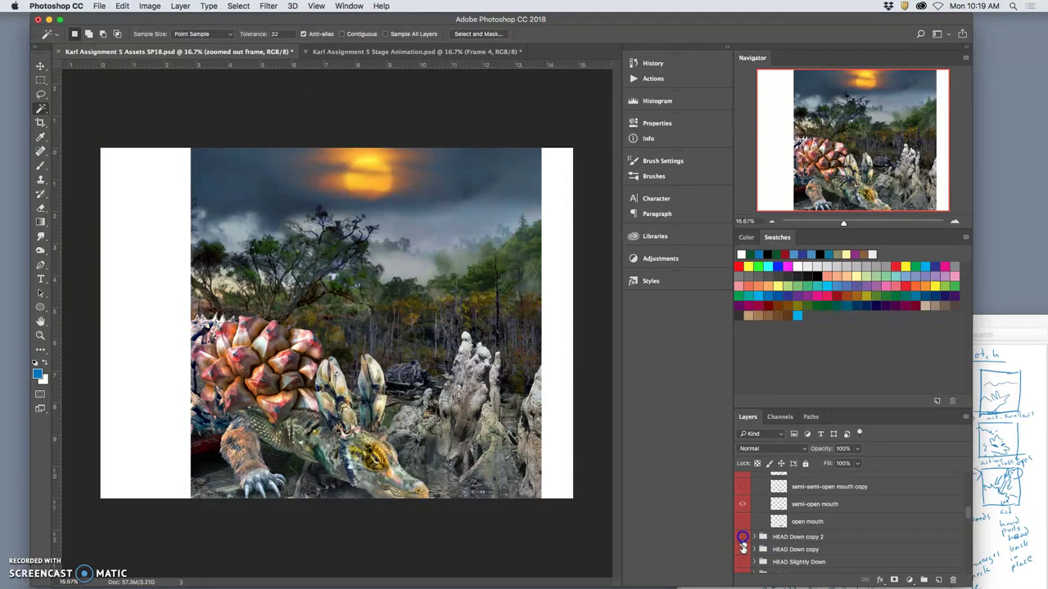
Step: Preview the HEAD Slightly Down pose and replace it with the HEAD group as the only visible head
{"action": "left_click", "coordinate": [743, 563]}
{"action": "scroll", "coordinate": [744, 562], "scroll_direction": "down", "scroll_amount": 2}
{"action": "left_click", "coordinate": [742, 532]}
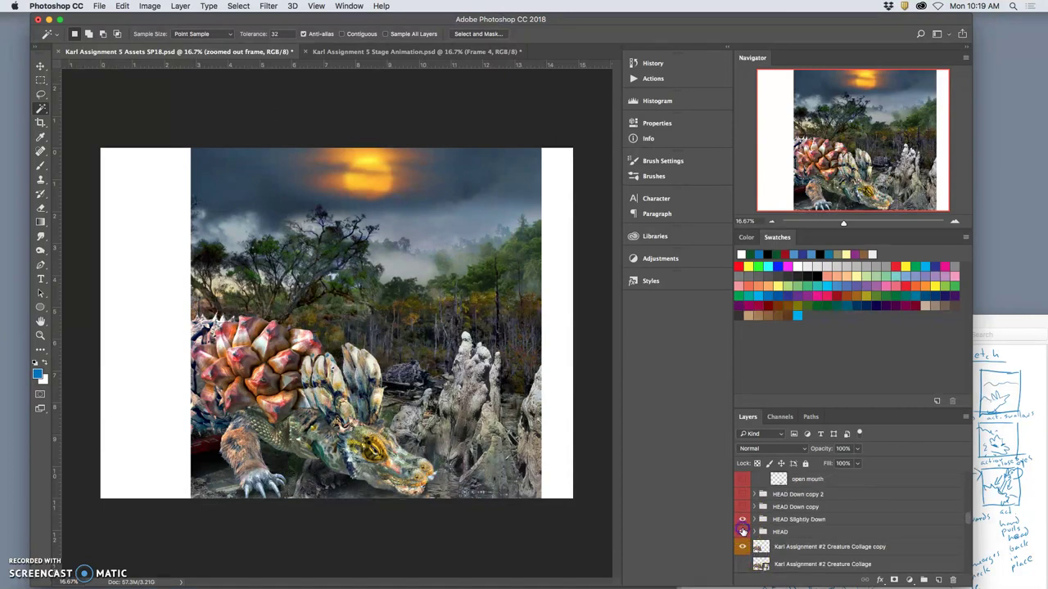
{"action": "left_click", "coordinate": [743, 522]}
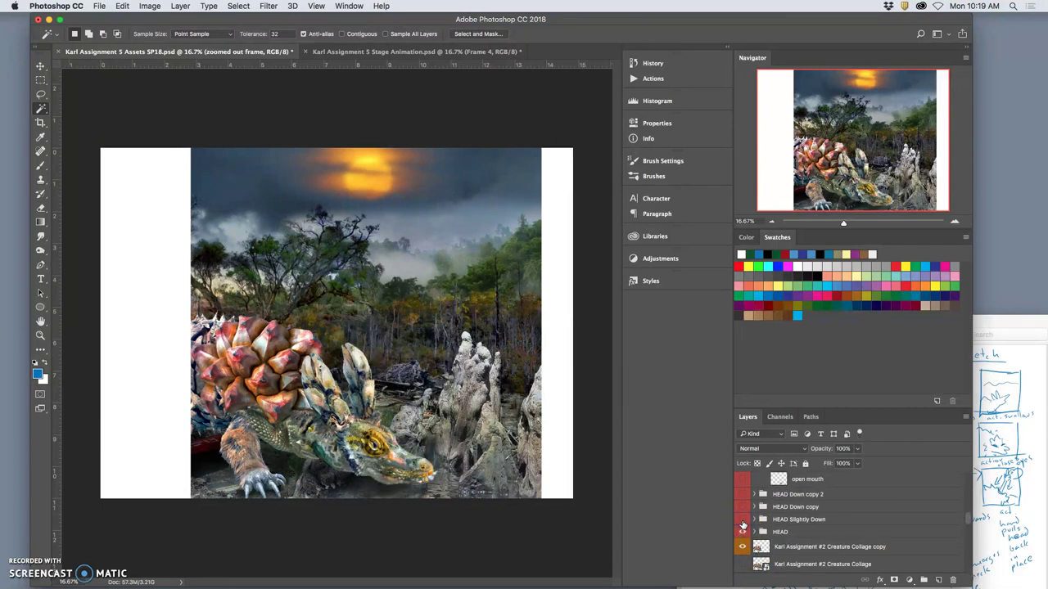
Step: In the Stage Animation document, hide Layer 2 and show Frame 4 to check the lowered-head pose
{"action": "left_click", "coordinate": [447, 51]}
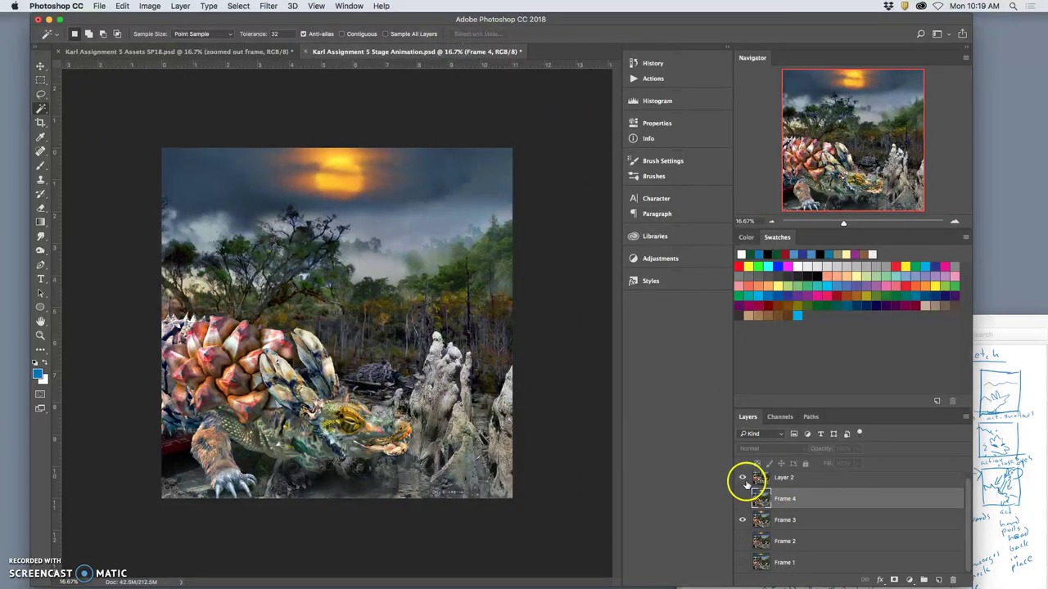
{"action": "left_click", "coordinate": [743, 481]}
{"action": "left_click", "coordinate": [743, 497]}
{"action": "left_click", "coordinate": [772, 498]}
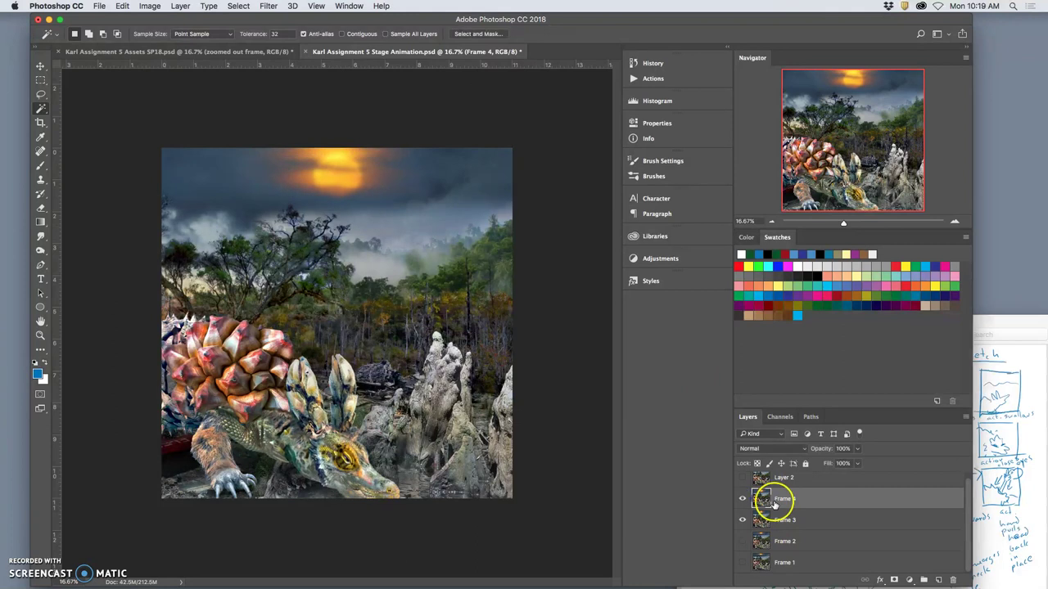
Step: Return to the Assets document, collapse the HEAD Up group and expand the HEAD group's contents
{"action": "left_click", "coordinate": [252, 53]}
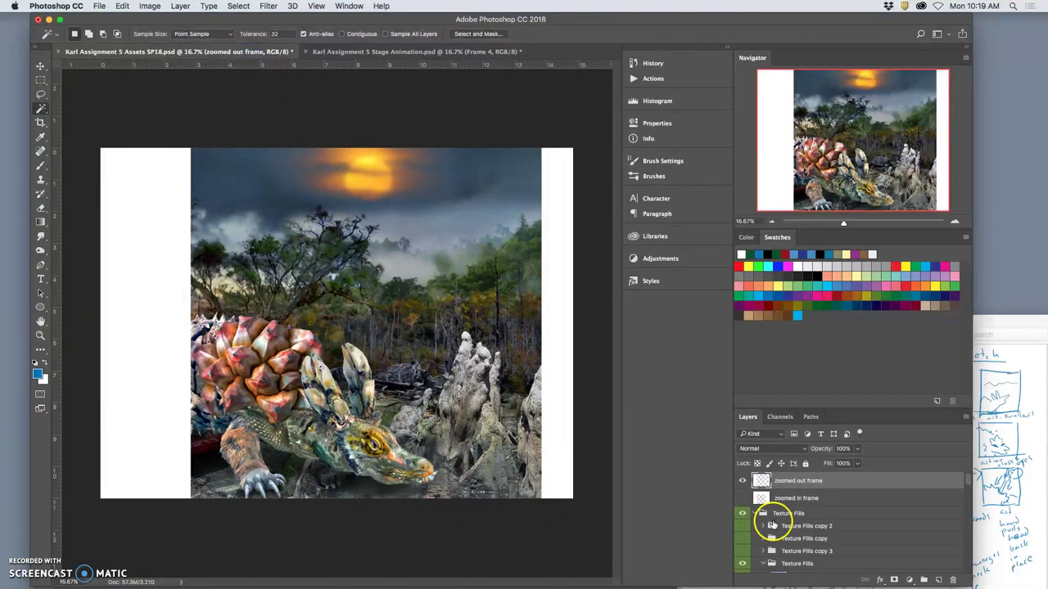
{"action": "scroll", "coordinate": [773, 528], "scroll_direction": "down", "scroll_amount": 1}
{"action": "scroll", "coordinate": [774, 528], "scroll_direction": "down", "scroll_amount": 10}
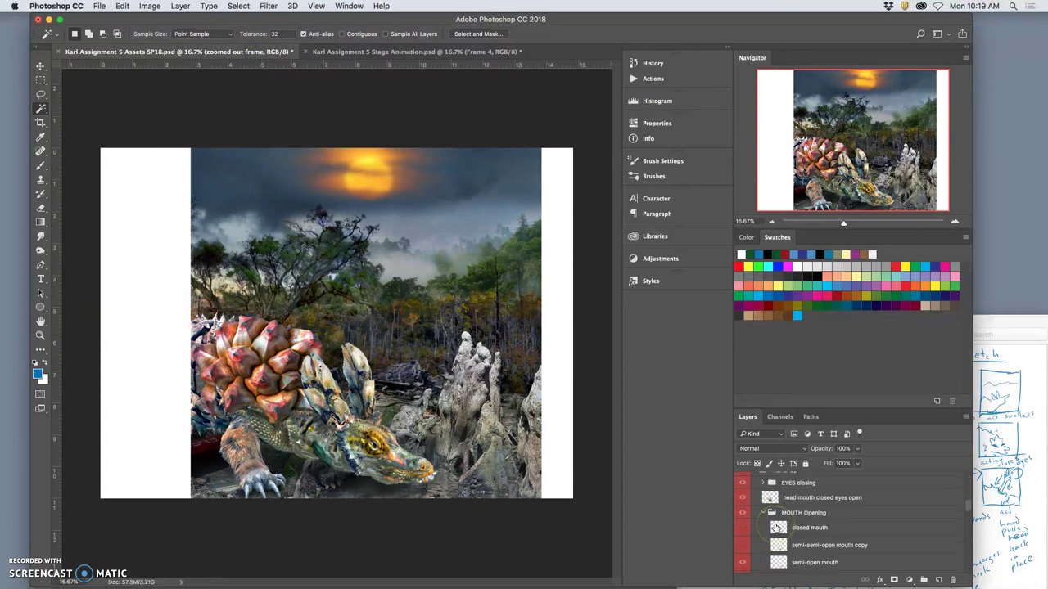
{"action": "scroll", "coordinate": [776, 528], "scroll_direction": "down", "scroll_amount": 2}
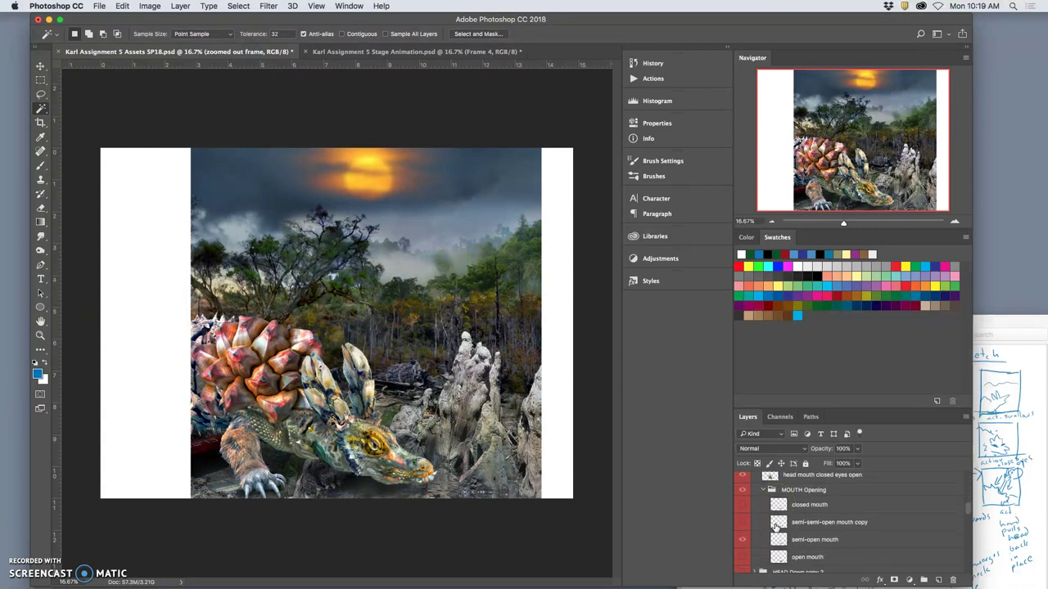
{"action": "scroll", "coordinate": [765, 531], "scroll_direction": "up", "scroll_amount": 3}
{"action": "left_click", "coordinate": [754, 496]}
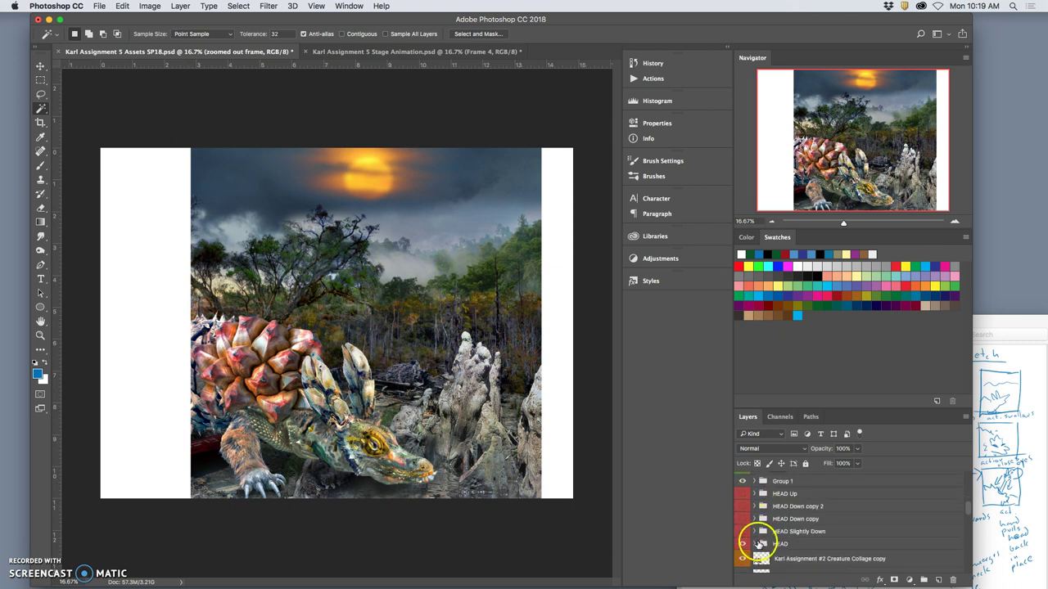
{"action": "left_click", "coordinate": [755, 544]}
{"action": "scroll", "coordinate": [754, 541], "scroll_direction": "down", "scroll_amount": 1}
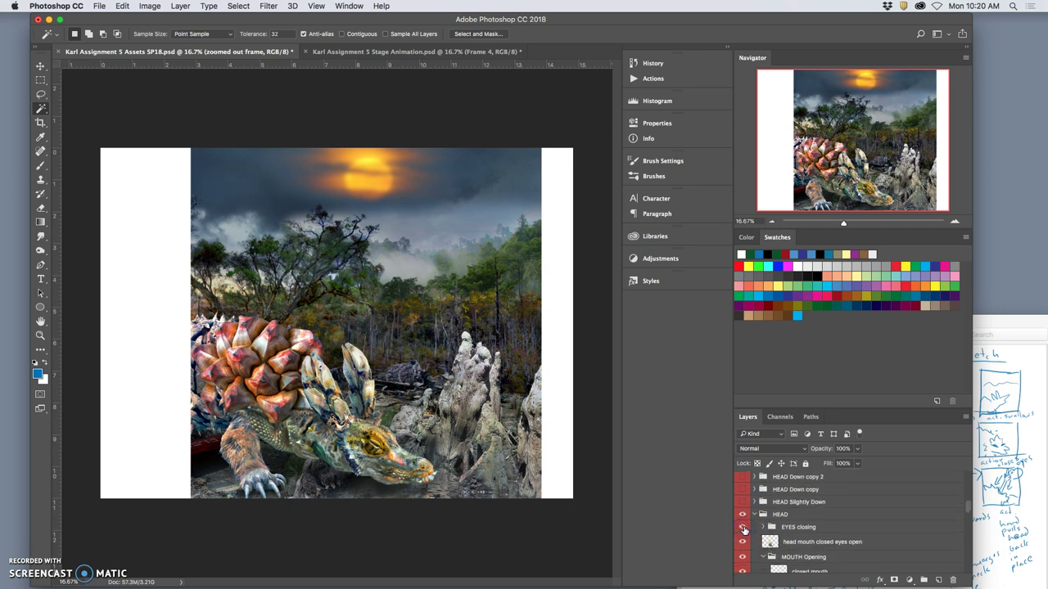
Step: In the HEAD group's MOUTH Opening folder, swap the closed mouth for the semi-open mouth after previewing the semi-semi-open one
{"action": "left_click", "coordinate": [779, 552]}
{"action": "scroll", "coordinate": [786, 553], "scroll_direction": "down", "scroll_amount": 1}
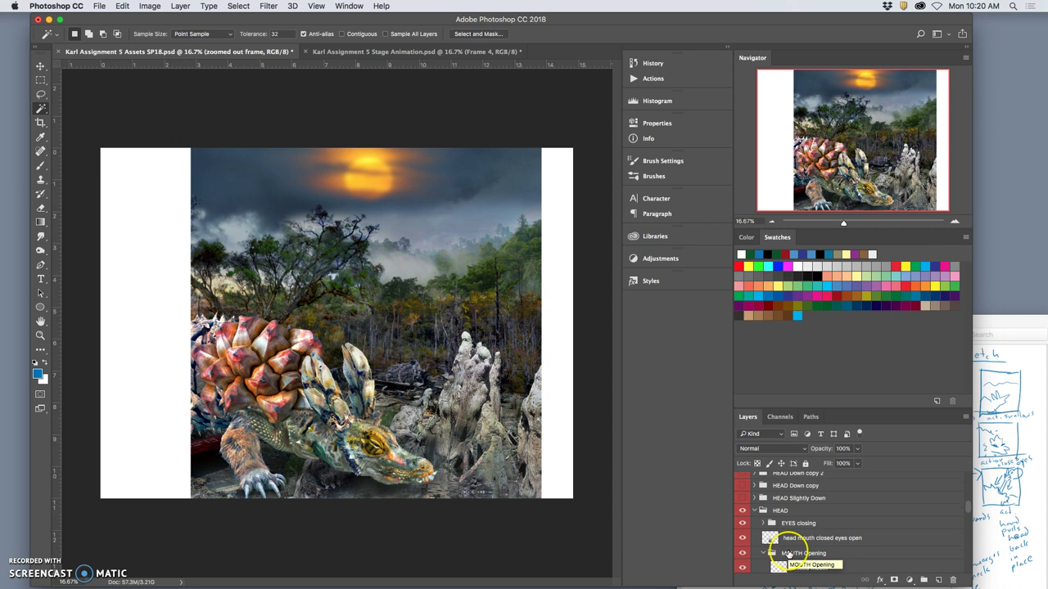
{"action": "scroll", "coordinate": [788, 555], "scroll_direction": "down", "scroll_amount": 3}
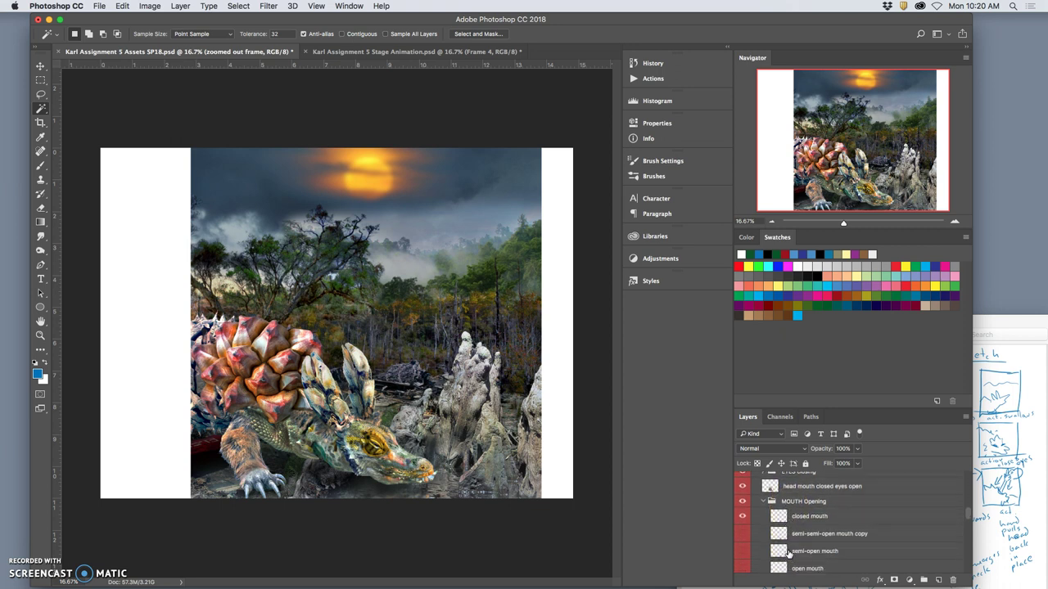
{"action": "left_click", "coordinate": [741, 536]}
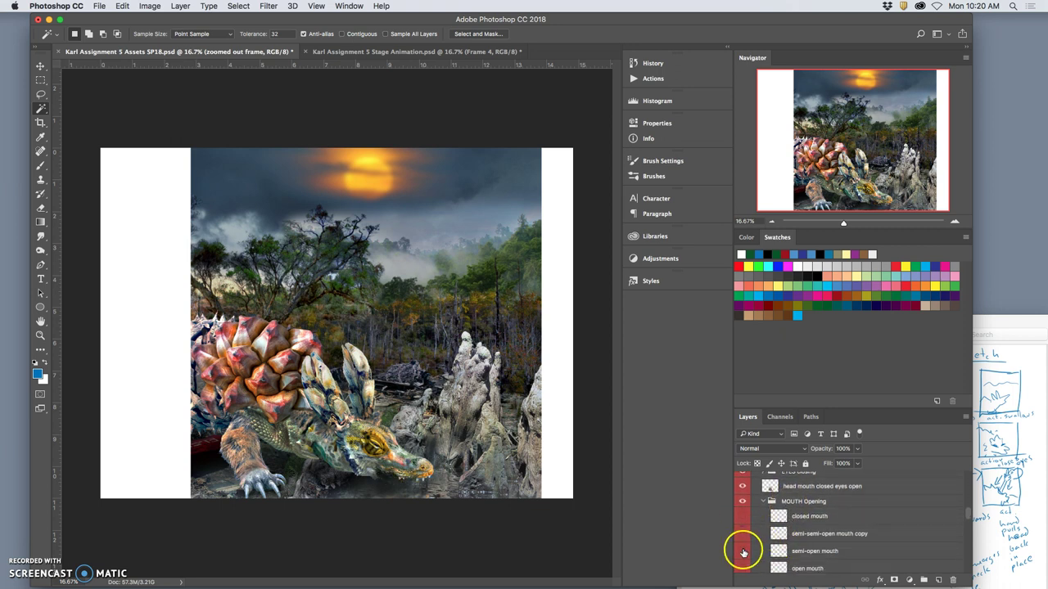
{"action": "left_click", "coordinate": [743, 535]}
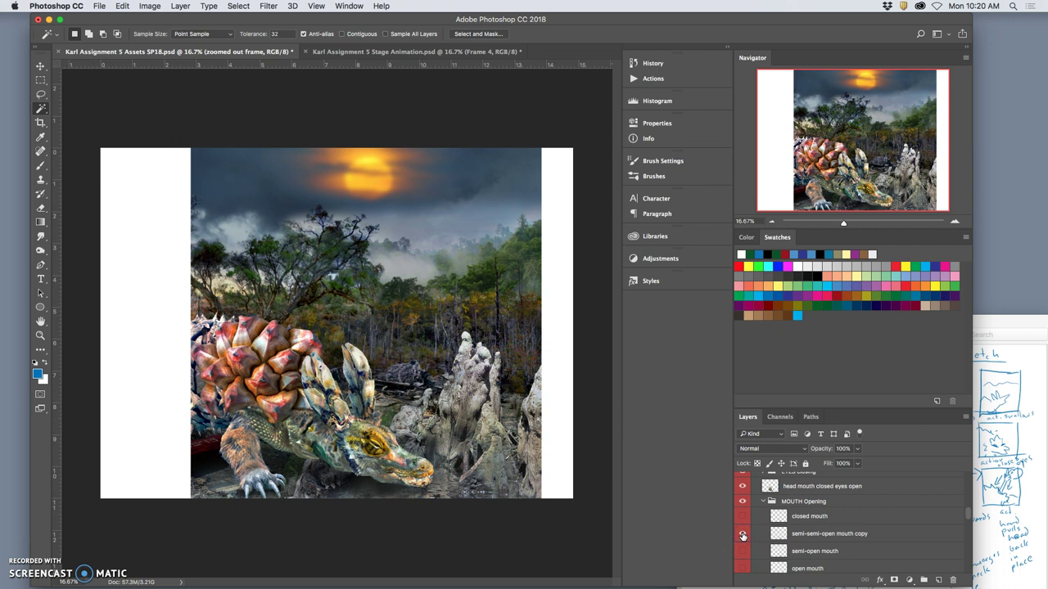
{"action": "left_click", "coordinate": [742, 535]}
{"action": "left_click", "coordinate": [743, 551]}
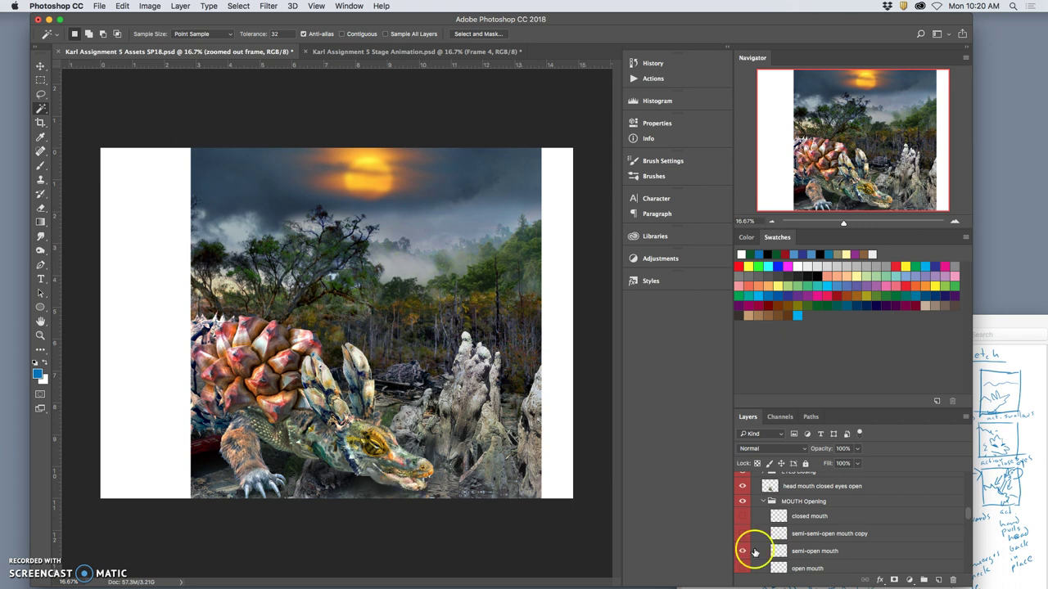
{"action": "scroll", "coordinate": [762, 548], "scroll_direction": "down", "scroll_amount": 2}
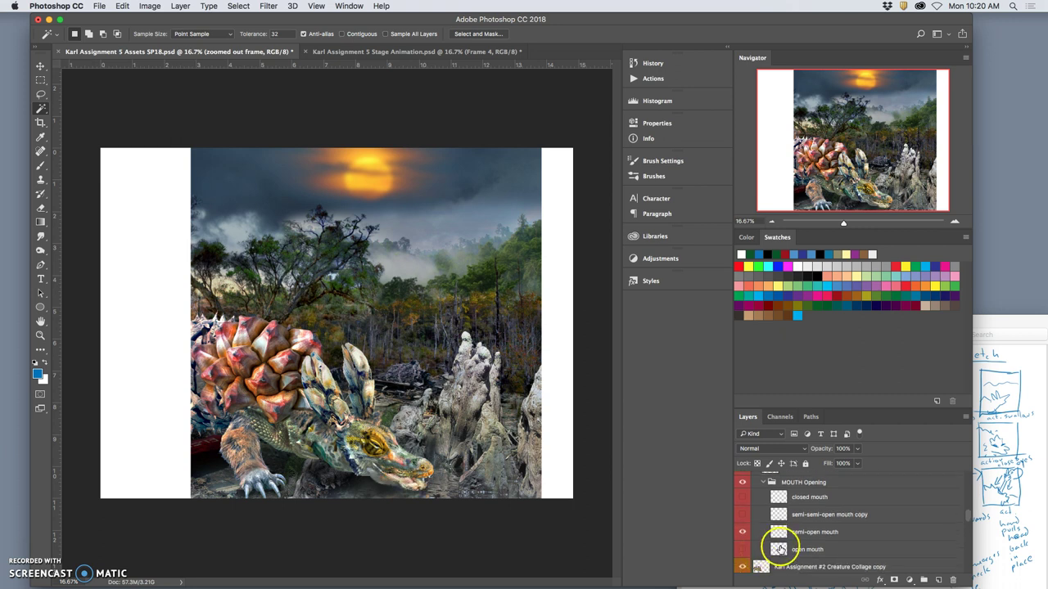
Step: Select the area inside the zoomed out frame, merge all visible layers into a new layer and copy it for the Stage Animation document
{"action": "scroll", "coordinate": [819, 512], "scroll_direction": "up", "scroll_amount": 10}
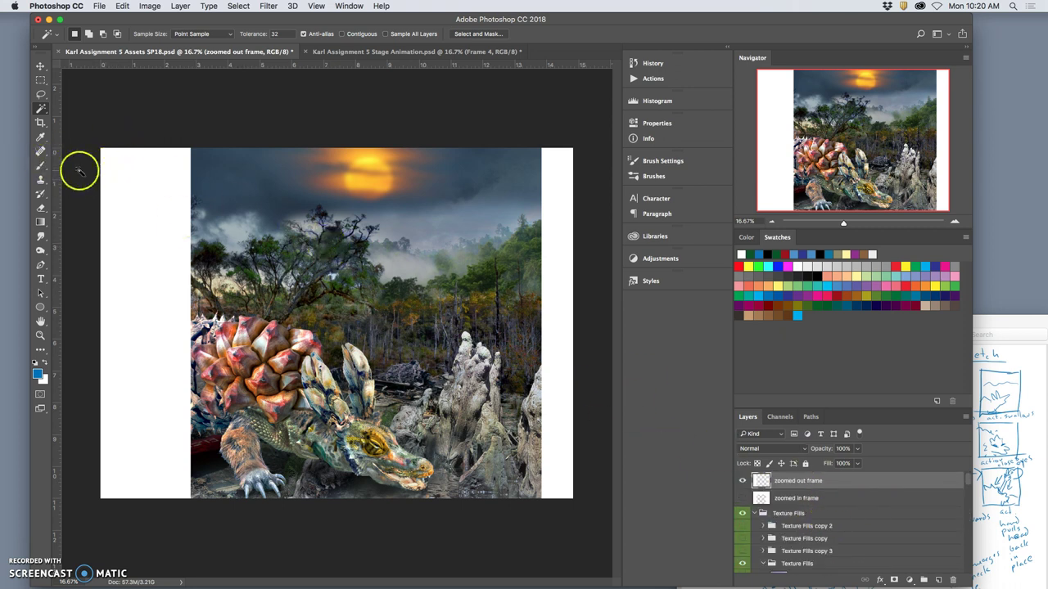
{"action": "left_click", "coordinate": [366, 420]}
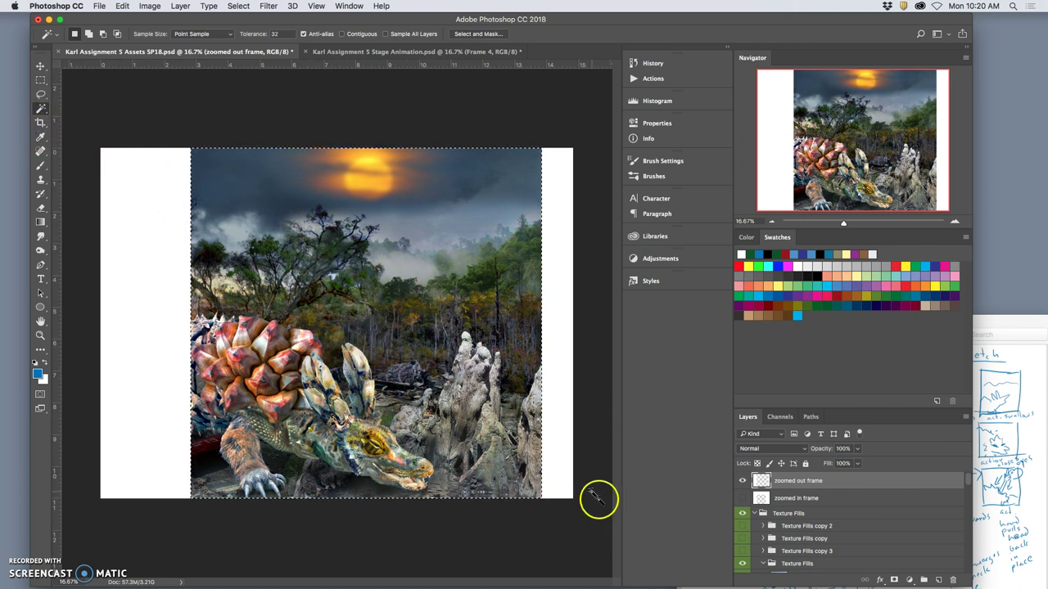
{"action": "left_click", "coordinate": [181, 6]}
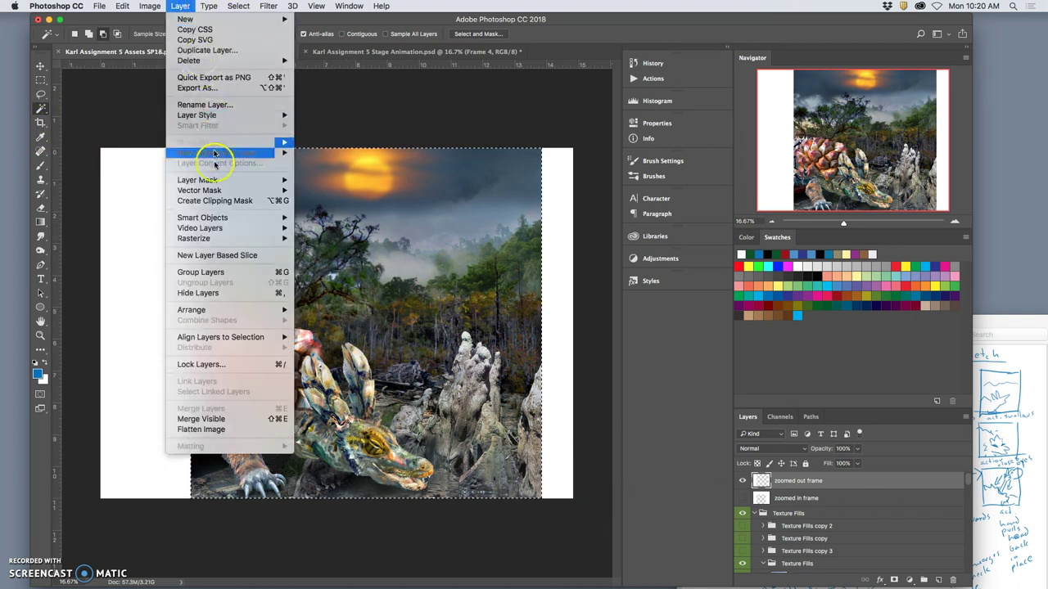
{"action": "left_click", "coordinate": [201, 418], "text": "alt"}
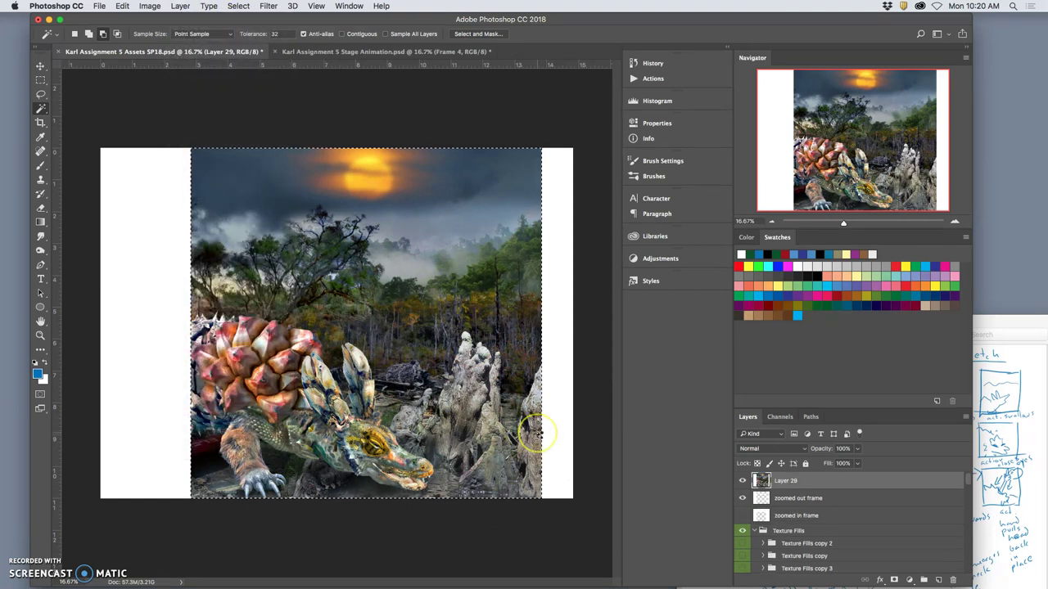
{"action": "left_click_drag", "start_coordinate": [491, 229], "coordinate": [465, 154]}
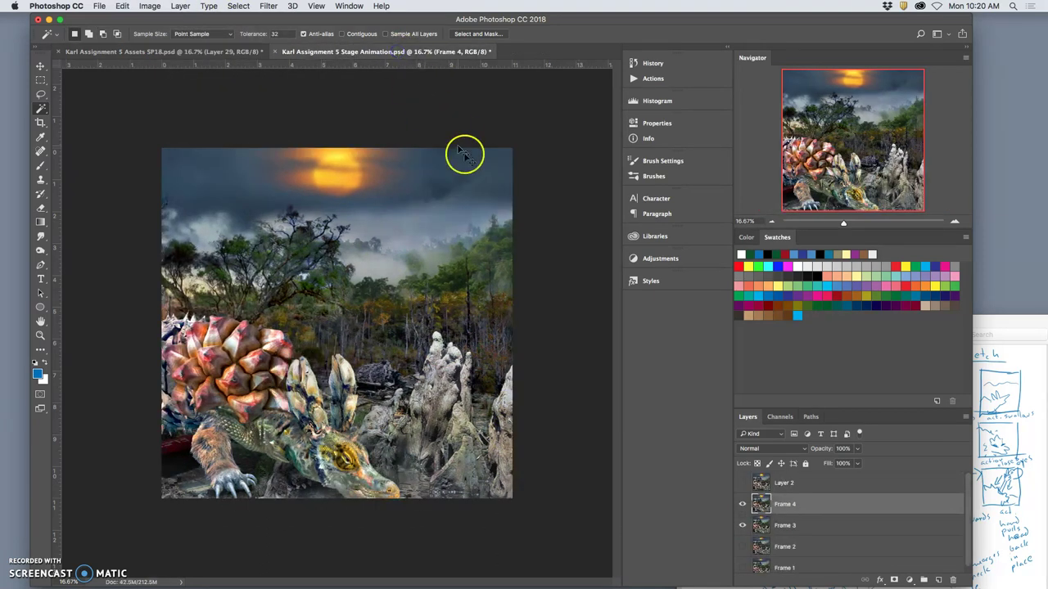
Step: Briefly show the raised-head pose on Layer 2 and delete that layer from the stage document
{"action": "left_click", "coordinate": [743, 484]}
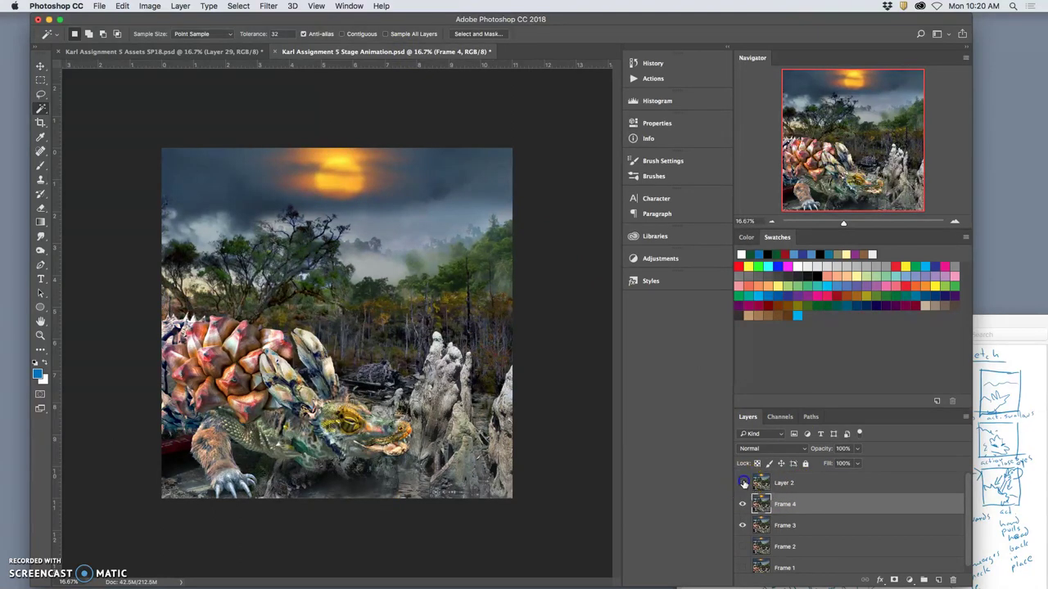
{"action": "left_click", "coordinate": [743, 484]}
{"action": "left_click", "coordinate": [793, 484]}
{"action": "key", "text": "Delete"}
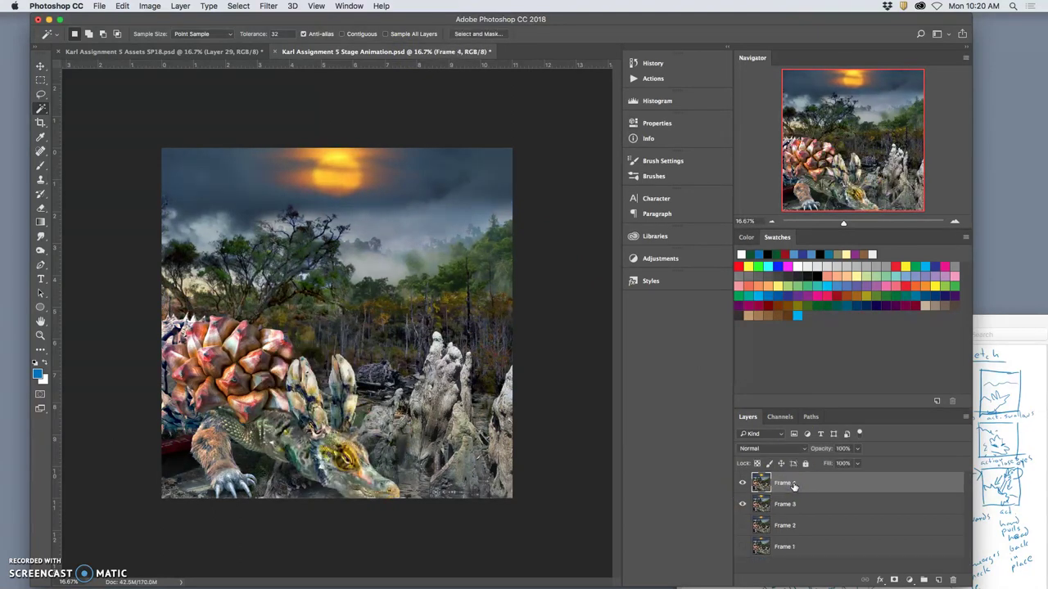
Step: Paste the copied pose above Frame 4 and toggle its visibility repeatedly to compare it with Frame 4
{"action": "key", "text": "super+v"}
{"action": "left_click", "coordinate": [744, 484]}
{"action": "left_click", "coordinate": [743, 484]}
{"action": "left_click", "coordinate": [743, 484]}
{"action": "left_click", "coordinate": [743, 483]}
{"action": "left_click", "coordinate": [744, 483]}
{"action": "left_click", "coordinate": [742, 486]}
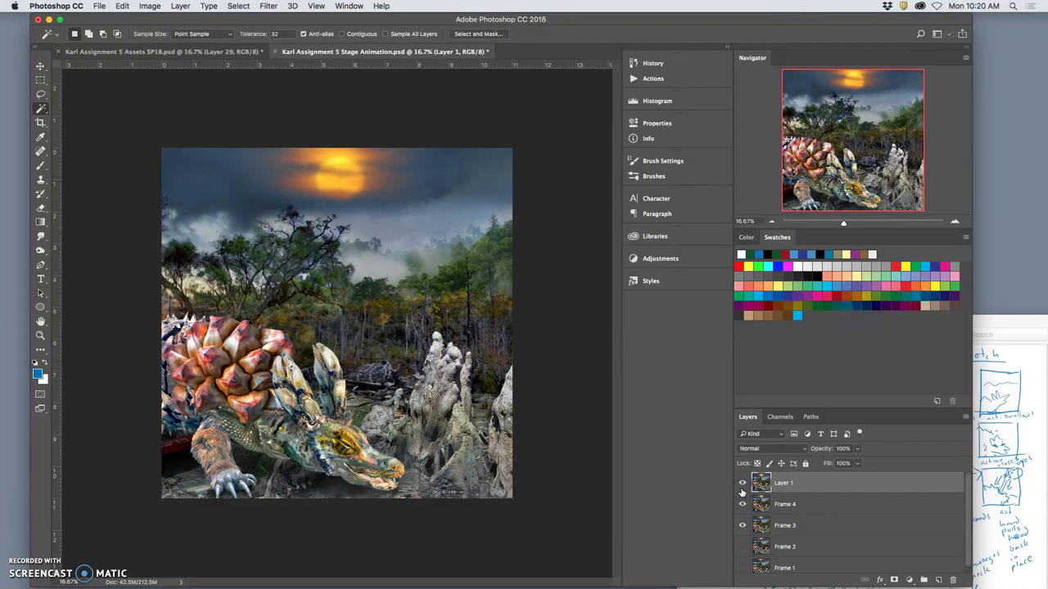
Step: Hide the upper frames and reveal Frame 2, Frame 3, Frame 4 and Layer 1 in order to preview the motion
{"action": "left_click", "coordinate": [742, 484]}
{"action": "left_click", "coordinate": [742, 504]}
{"action": "left_click", "coordinate": [743, 526]}
{"action": "left_click", "coordinate": [742, 547]}
{"action": "left_click", "coordinate": [742, 525]}
{"action": "left_click", "coordinate": [742, 505]}
{"action": "left_click", "coordinate": [741, 484]}
Step: Switch to the assets document, deselect the area and delete the merged Layer 29 above the zoomed out frame
{"action": "left_click", "coordinate": [205, 52]}
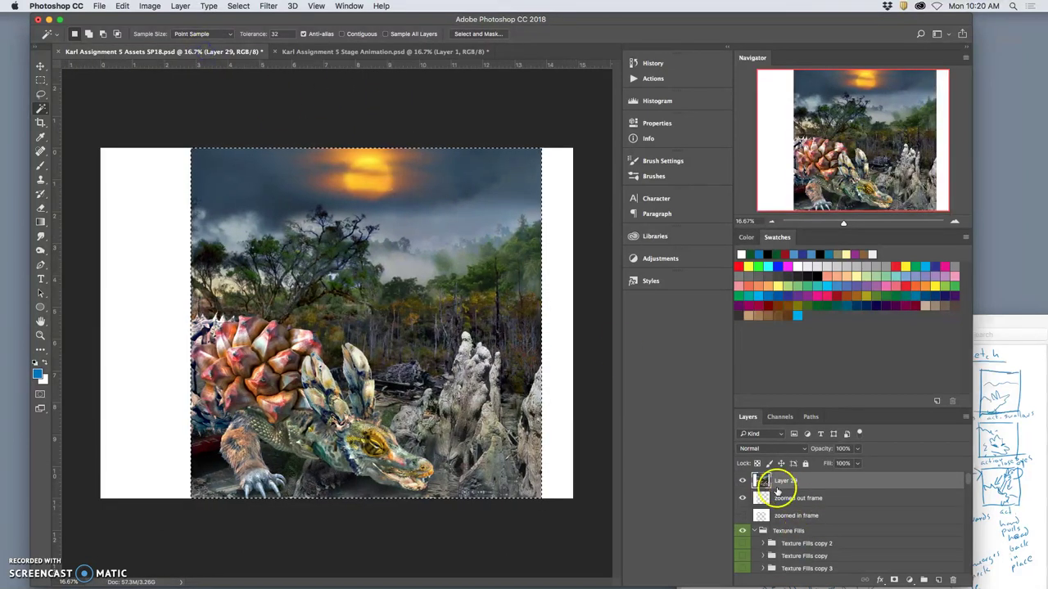
{"action": "key", "text": "super+d"}
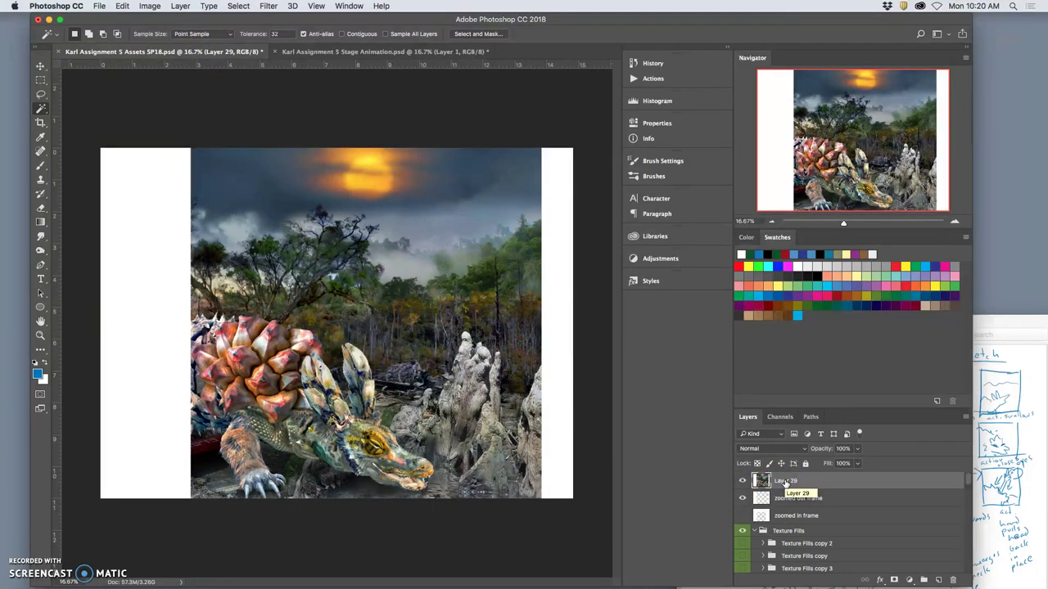
{"action": "key", "text": "Delete"}
{"action": "left_click", "coordinate": [782, 484]}
{"action": "left_click", "coordinate": [790, 485]}
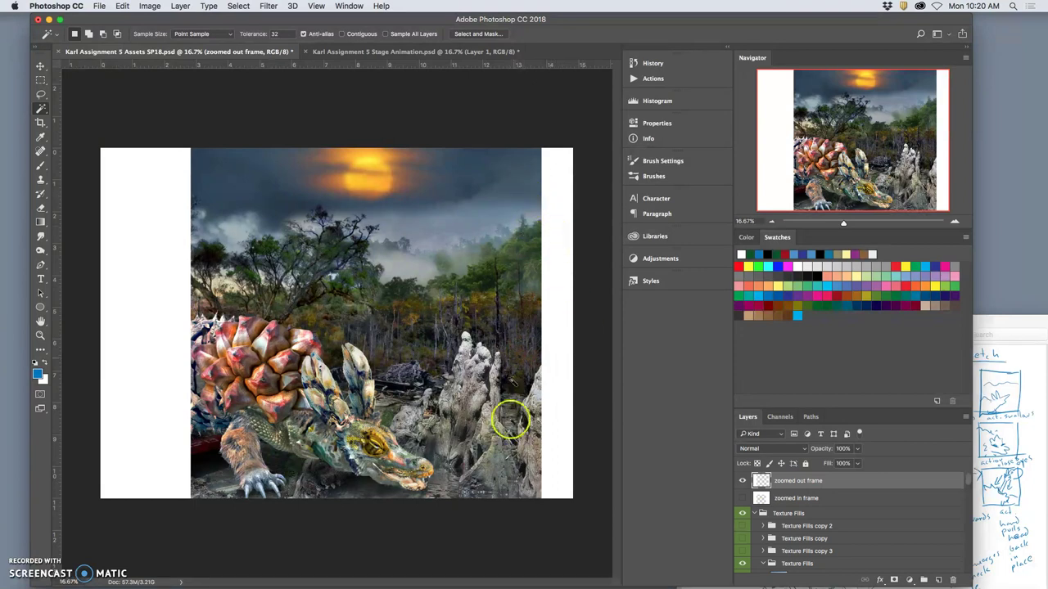
Step: Toggle the visibility of the zoomed out frame repeatedly to compare its crop with the zoomed in frame
{"action": "left_click", "coordinate": [742, 482]}
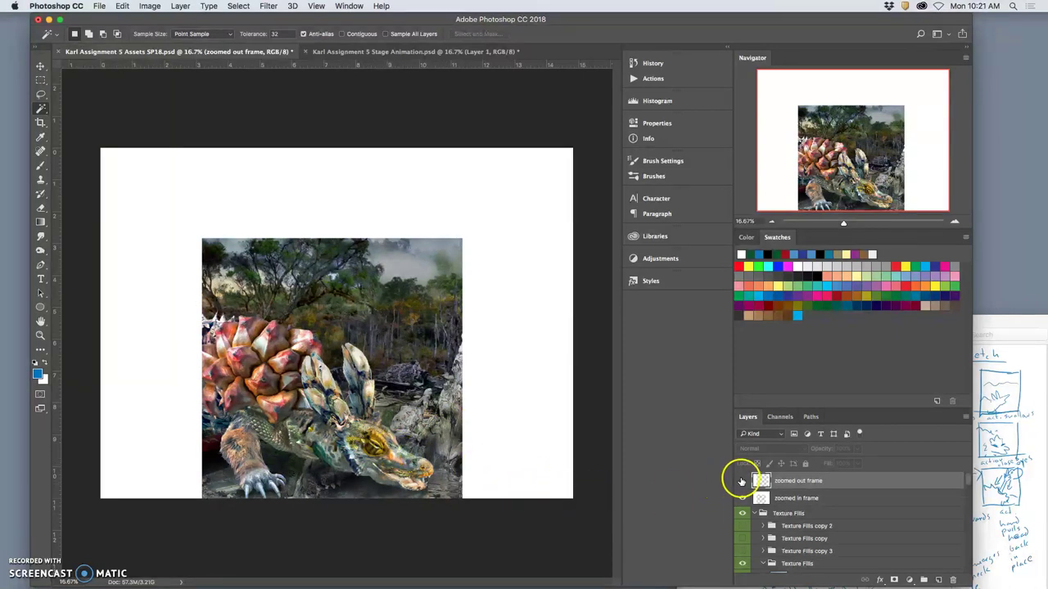
{"action": "left_click", "coordinate": [741, 482]}
{"action": "left_click", "coordinate": [741, 482]}
{"action": "left_click", "coordinate": [742, 482]}
{"action": "left_click", "coordinate": [742, 482]}
{"action": "left_click", "coordinate": [742, 483]}
Step: Select a square slightly smaller than the zoomed out frame, show guides, add a vertical guide at the frame's left edge, and invert the selection
{"action": "left_click", "coordinate": [40, 79]}
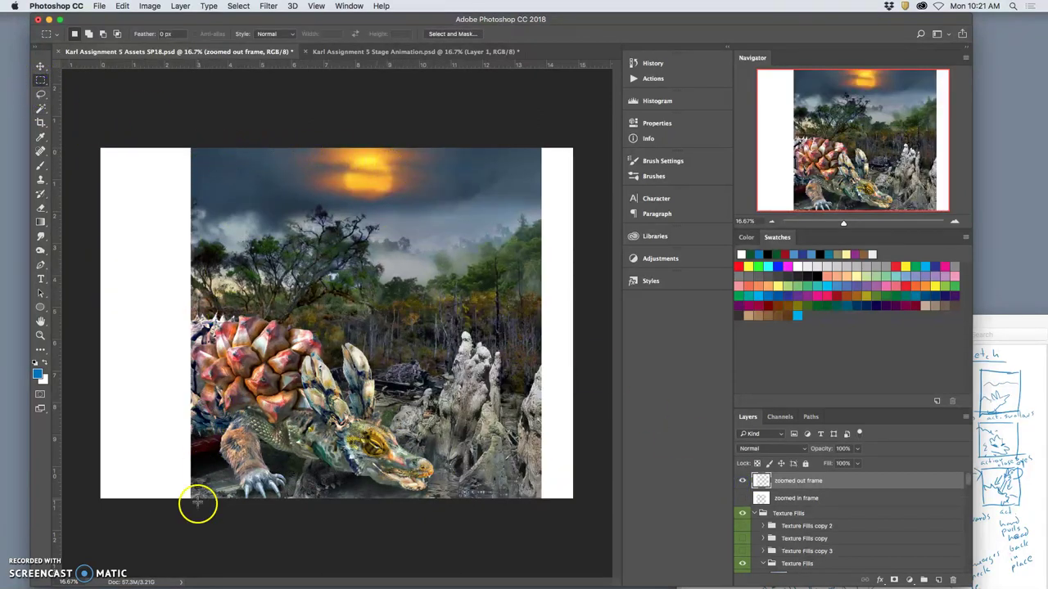
{"action": "left_click_drag", "start_coordinate": [189, 512], "coordinate": [573, 161]}
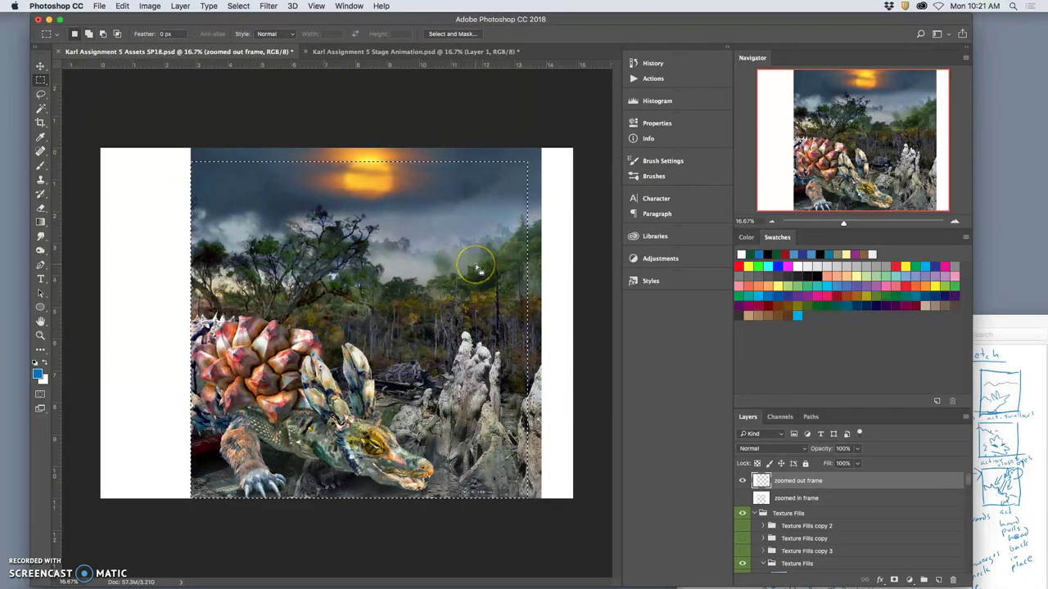
{"action": "key", "text": "super+semicolon"}
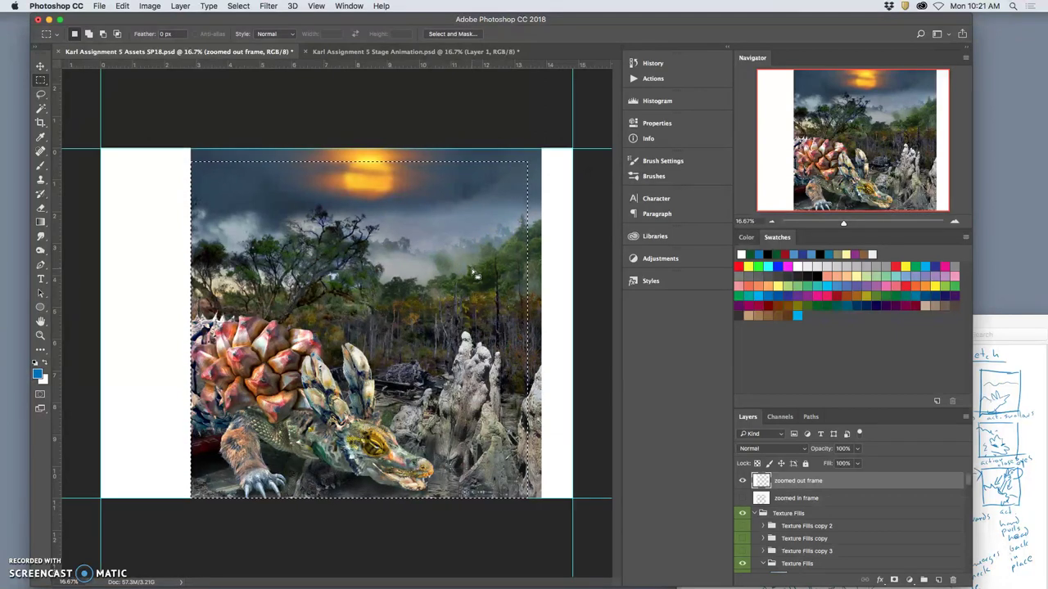
{"action": "left_click_drag", "start_coordinate": [56, 208], "coordinate": [165, 211]}
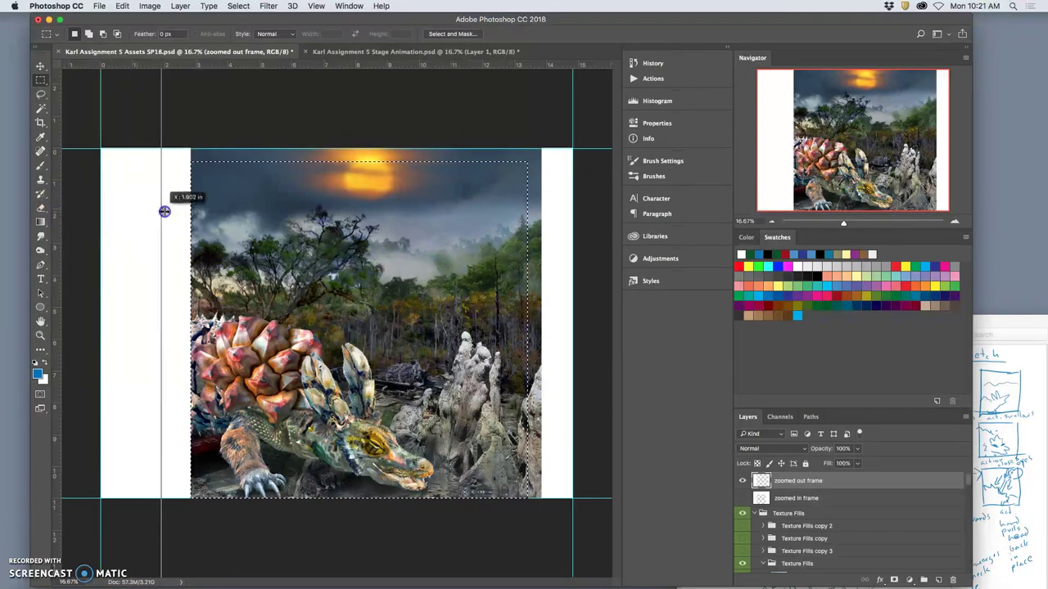
{"action": "left_click_drag", "start_coordinate": [404, 334], "coordinate": [97, 137]}
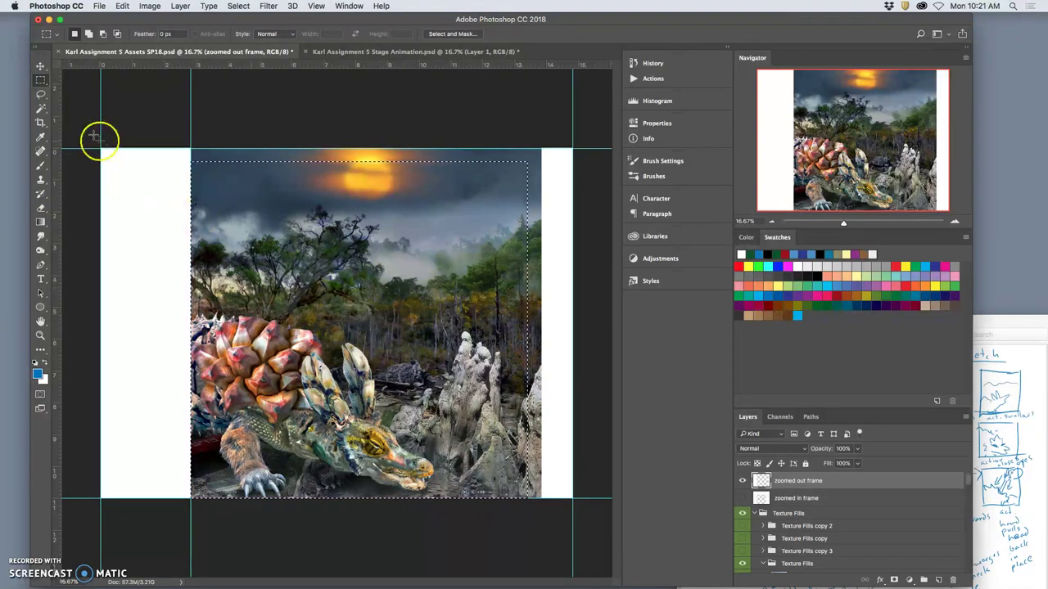
{"action": "left_click", "coordinate": [238, 6]}
{"action": "left_click", "coordinate": [246, 50]}
Step: Try to fill the inverted selection with white directly on the zoomed out frame layer
{"action": "left_click", "coordinate": [122, 6]}
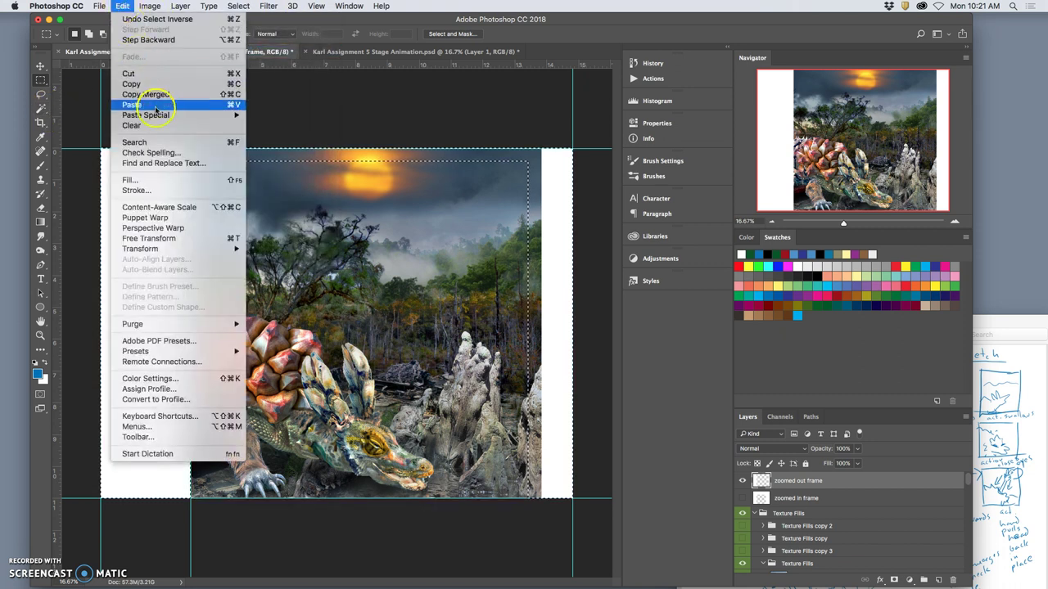
{"action": "left_click", "coordinate": [158, 181]}
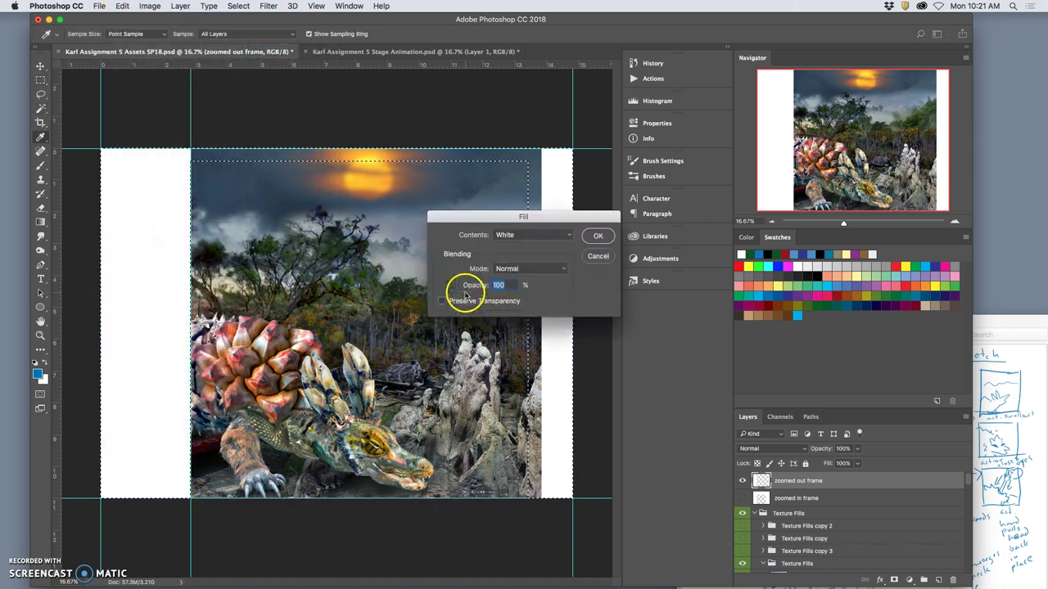
{"action": "left_click", "coordinate": [596, 237]}
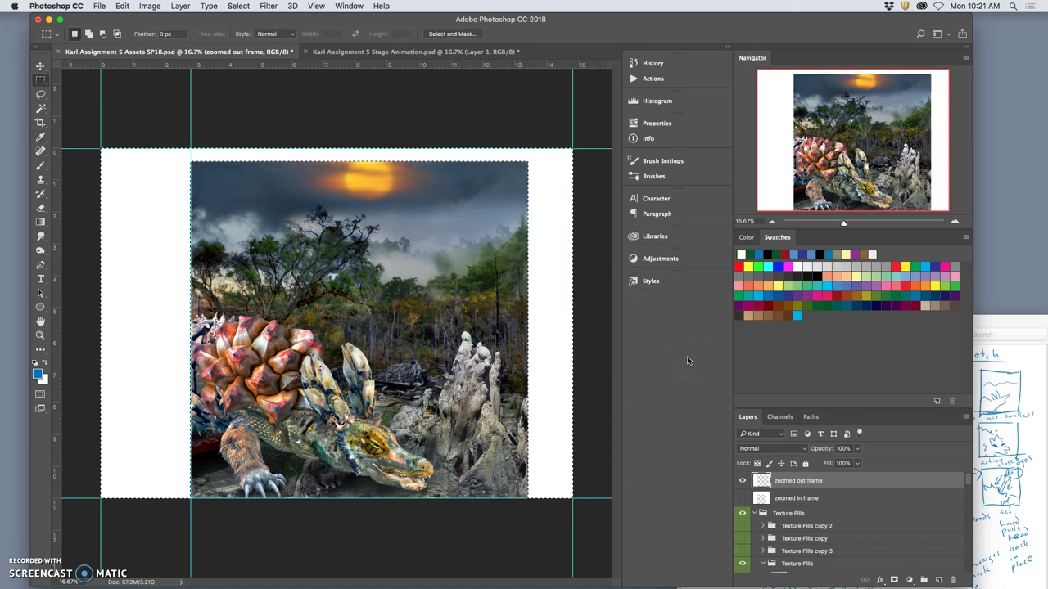
Step: Fill the inverted selection with white on a new layer and place that layer below the zoomed out frame layer
{"action": "left_click", "coordinate": [938, 579]}
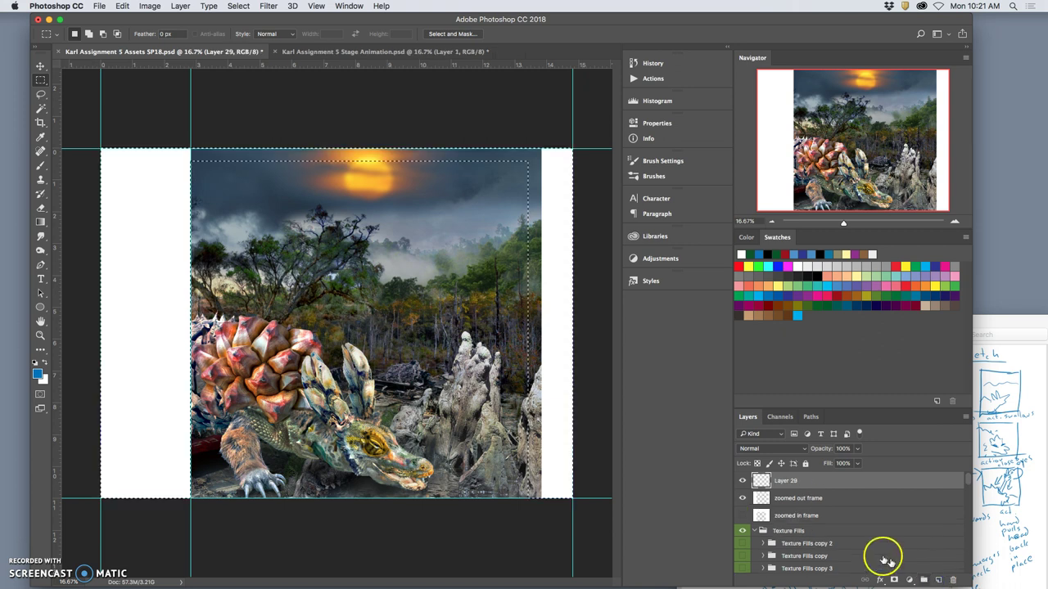
{"action": "left_click", "coordinate": [122, 6]}
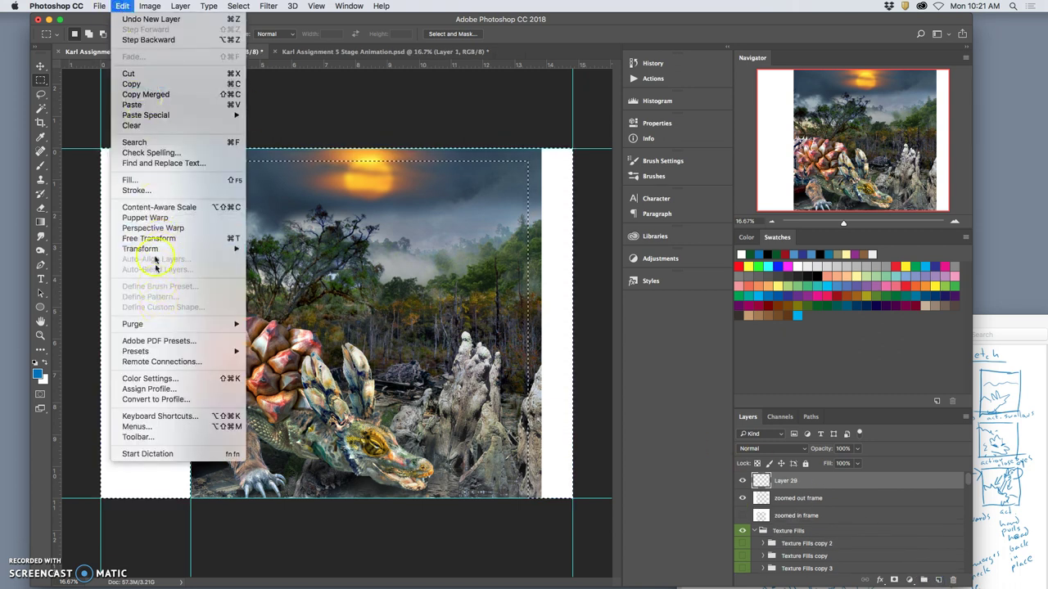
{"action": "left_click", "coordinate": [142, 180]}
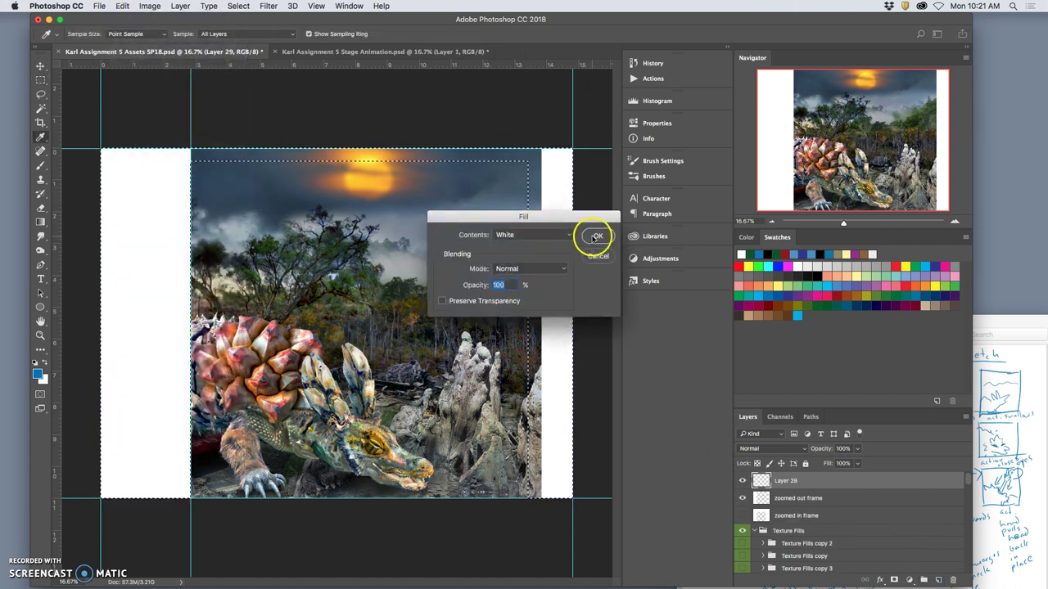
{"action": "left_click", "coordinate": [599, 236]}
{"action": "key", "text": "m"}
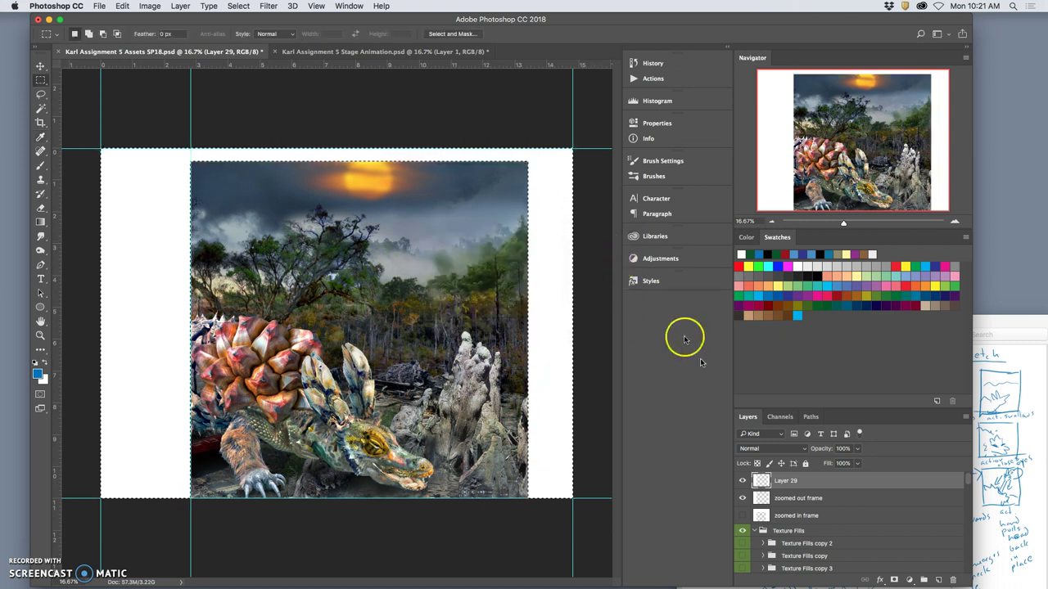
{"action": "left_click", "coordinate": [796, 499], "text": "shift"}
{"action": "left_click_drag", "start_coordinate": [796, 499], "coordinate": [796, 505]}
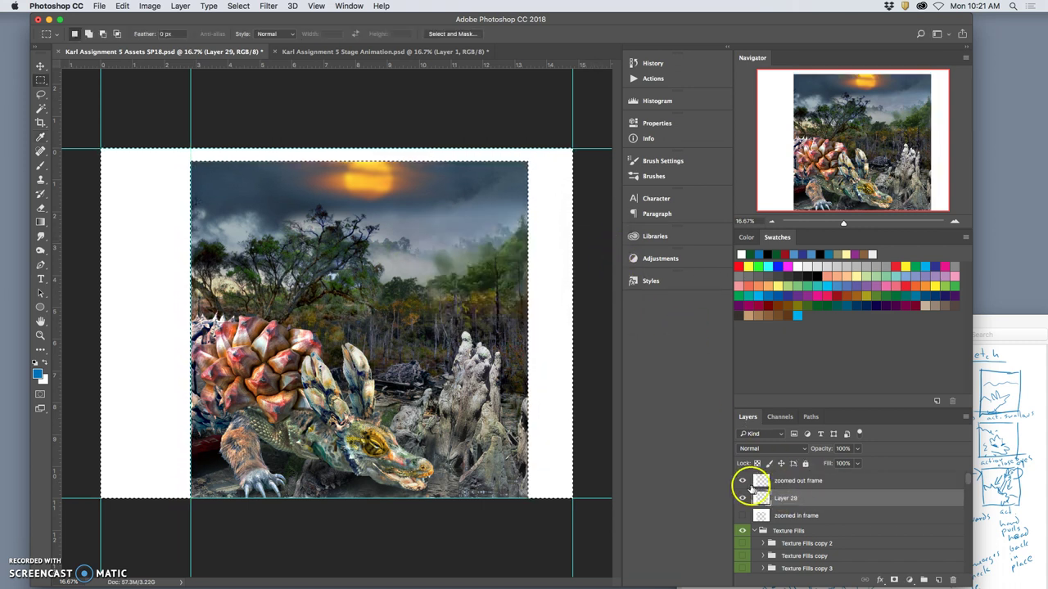
Step: Switch the visibility between the zoomed in frame, Layer 29 and the zoomed out frame to preview the zoom progression
{"action": "left_click", "coordinate": [742, 498]}
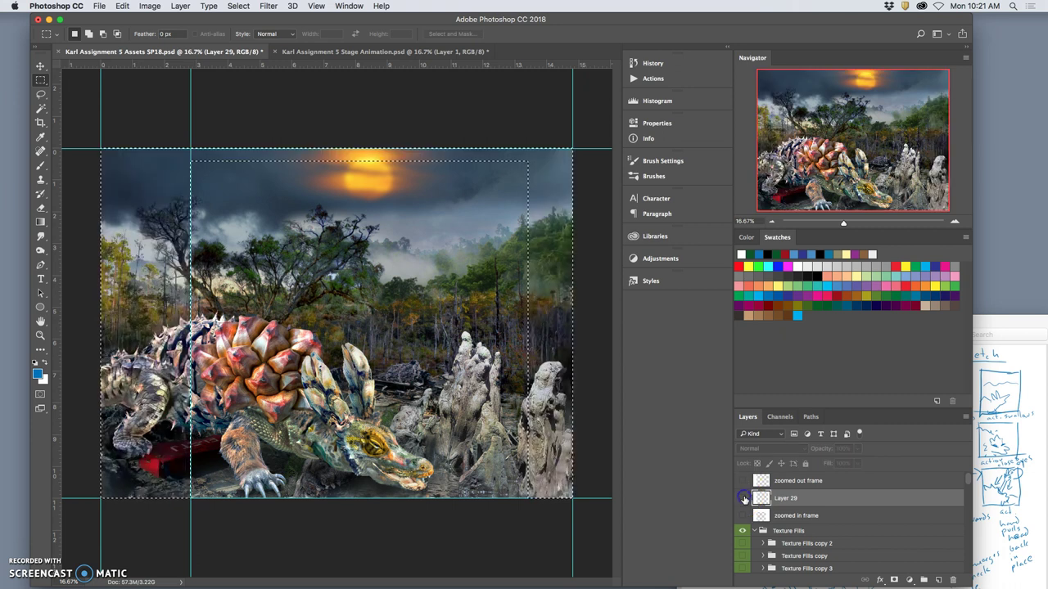
{"action": "left_click", "coordinate": [741, 515]}
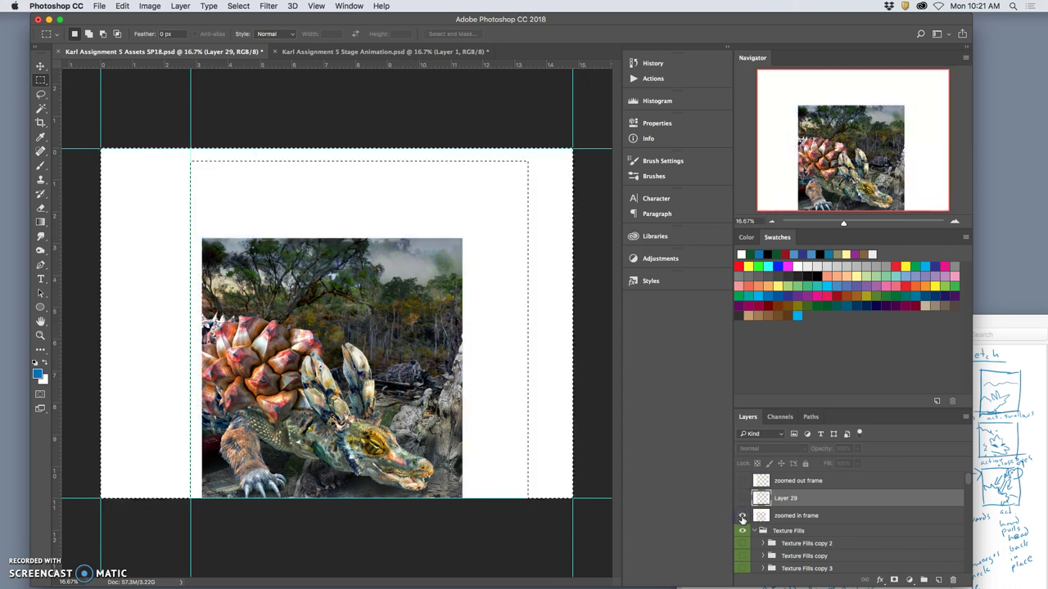
{"action": "left_click", "coordinate": [743, 499]}
{"action": "left_click", "coordinate": [743, 516]}
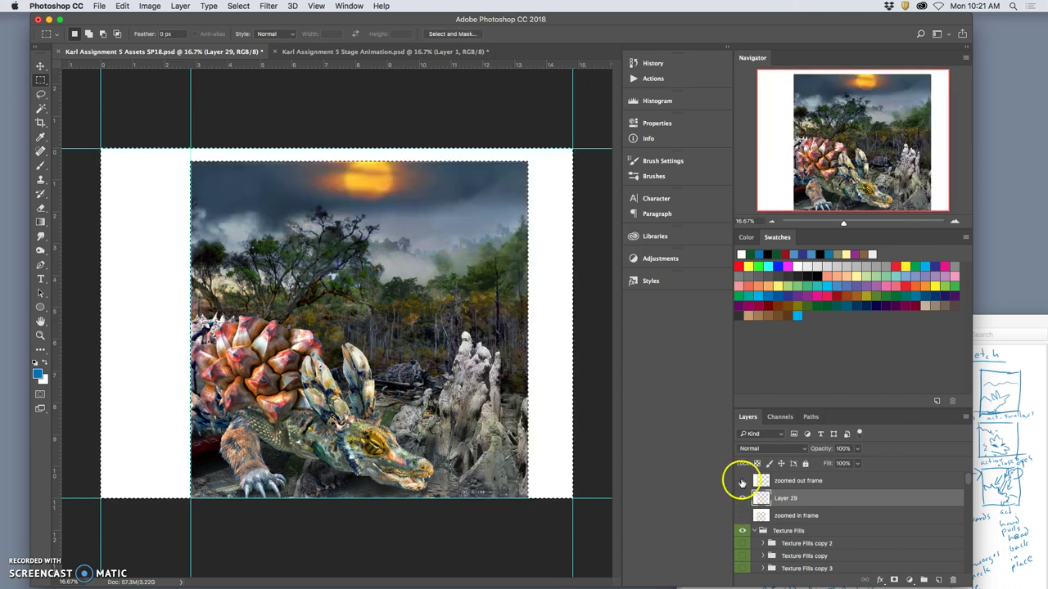
{"action": "left_click", "coordinate": [742, 500]}
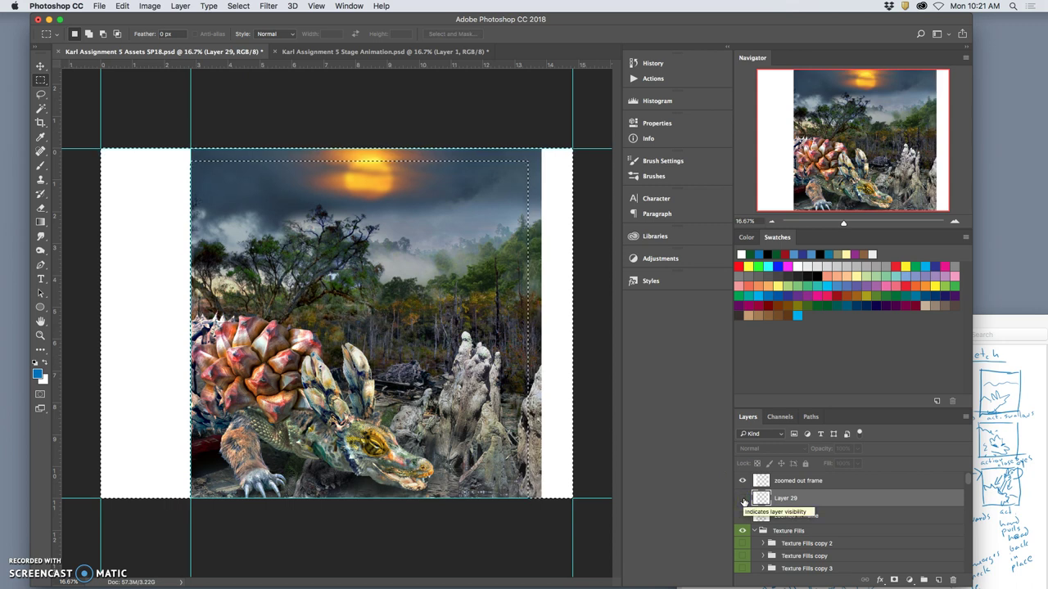
Step: Create a new layer above the zoomed out frame and add horizontal guides at the selection's upper edge and slightly below it
{"action": "left_click", "coordinate": [802, 483]}
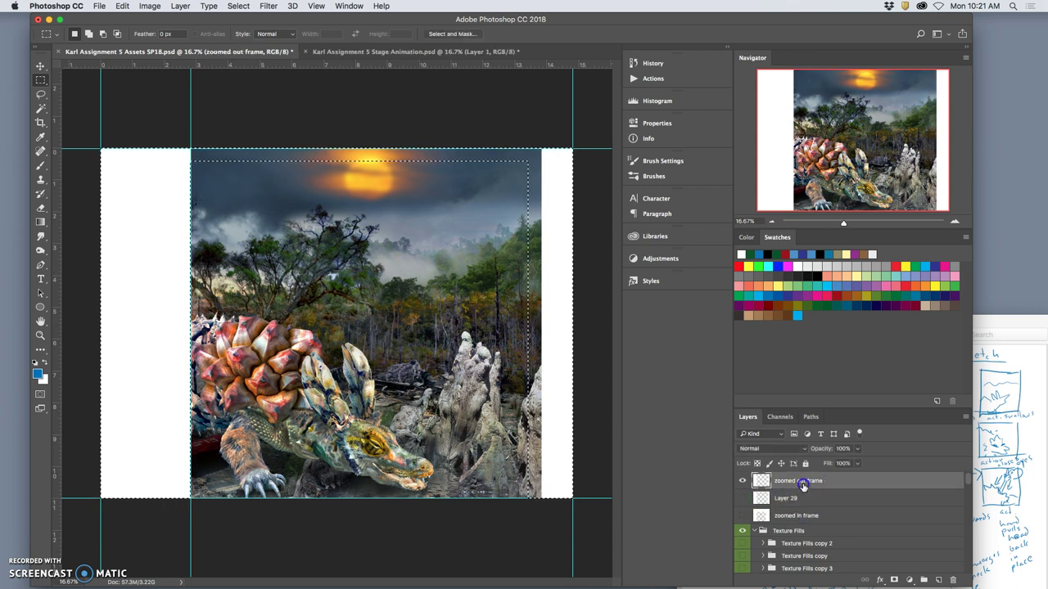
{"action": "left_click", "coordinate": [939, 580]}
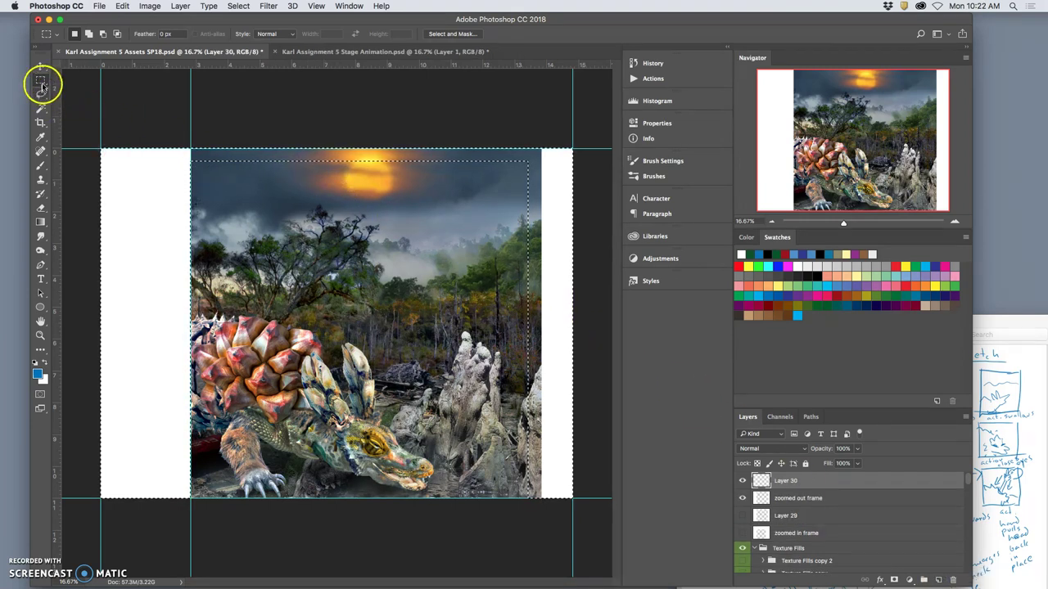
{"action": "left_click_drag", "start_coordinate": [320, 64], "coordinate": [335, 159]}
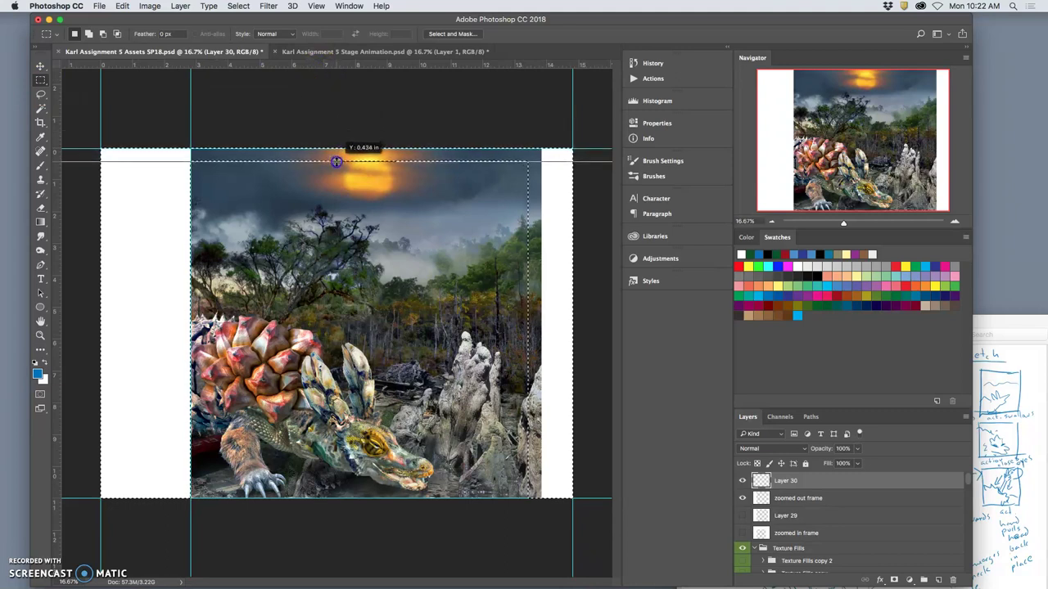
{"action": "left_click_drag", "start_coordinate": [342, 85], "coordinate": [353, 157]}
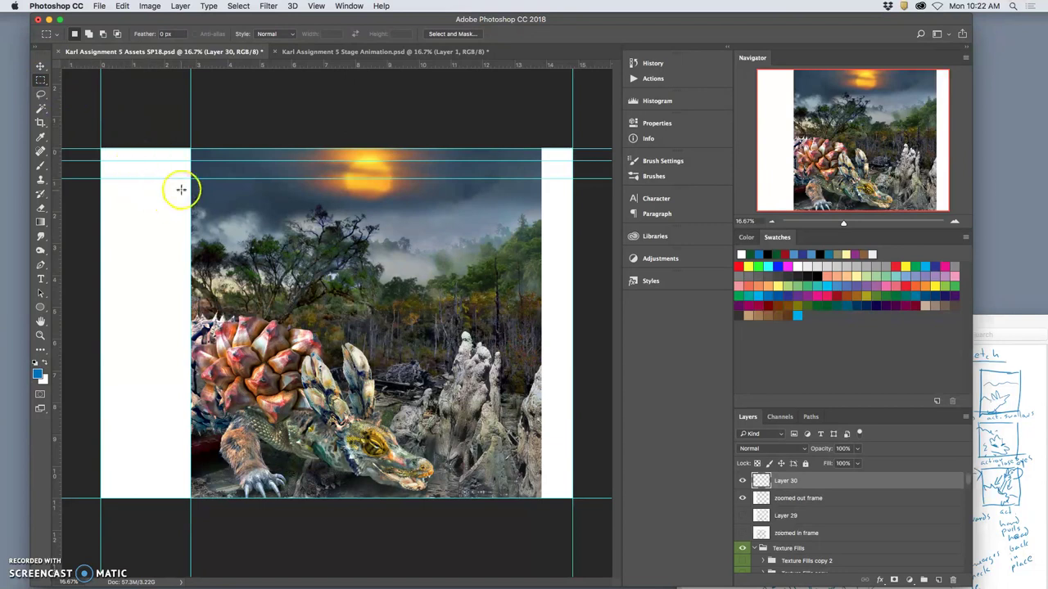
Step: Fill everything outside a smaller square beneath the lower new guide with white, deselect, and move Layer 30 below the zoomed out frame layer
{"action": "left_click_drag", "start_coordinate": [225, 214], "coordinate": [536, 537]}
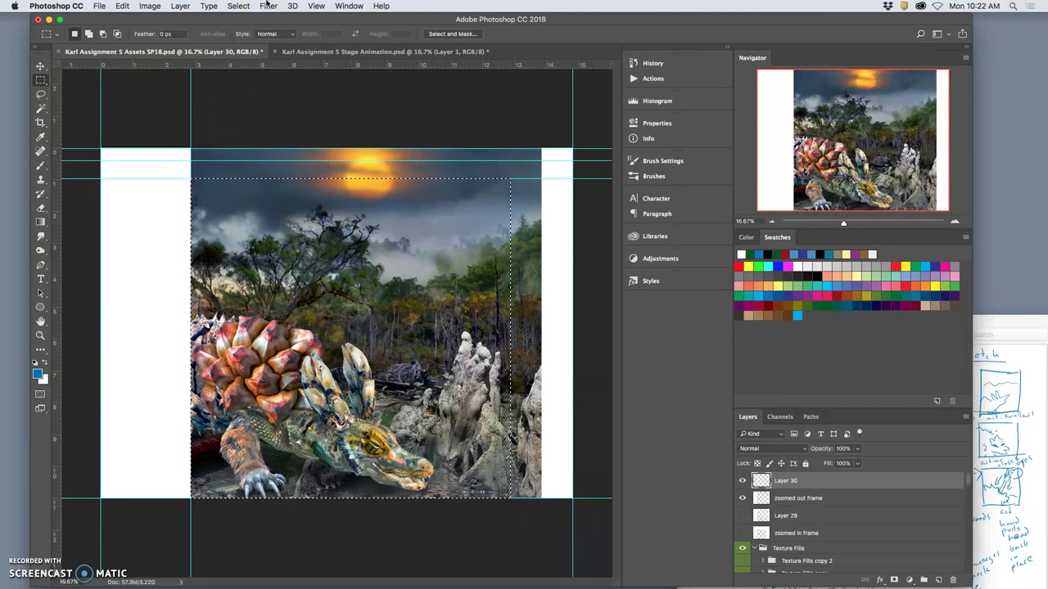
{"action": "left_click", "coordinate": [238, 5]}
{"action": "left_click", "coordinate": [247, 51]}
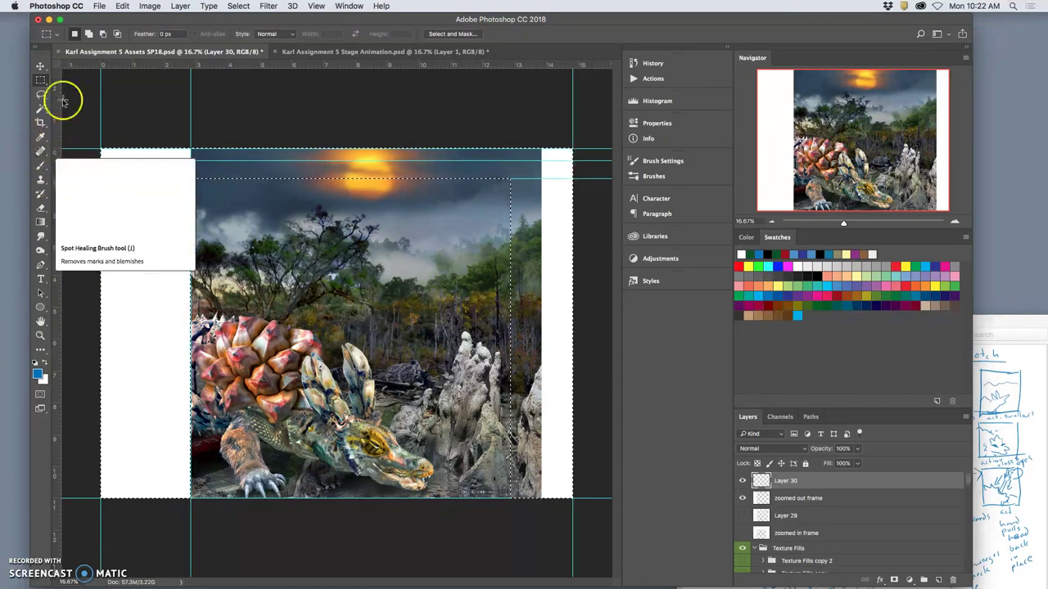
{"action": "left_click", "coordinate": [122, 5]}
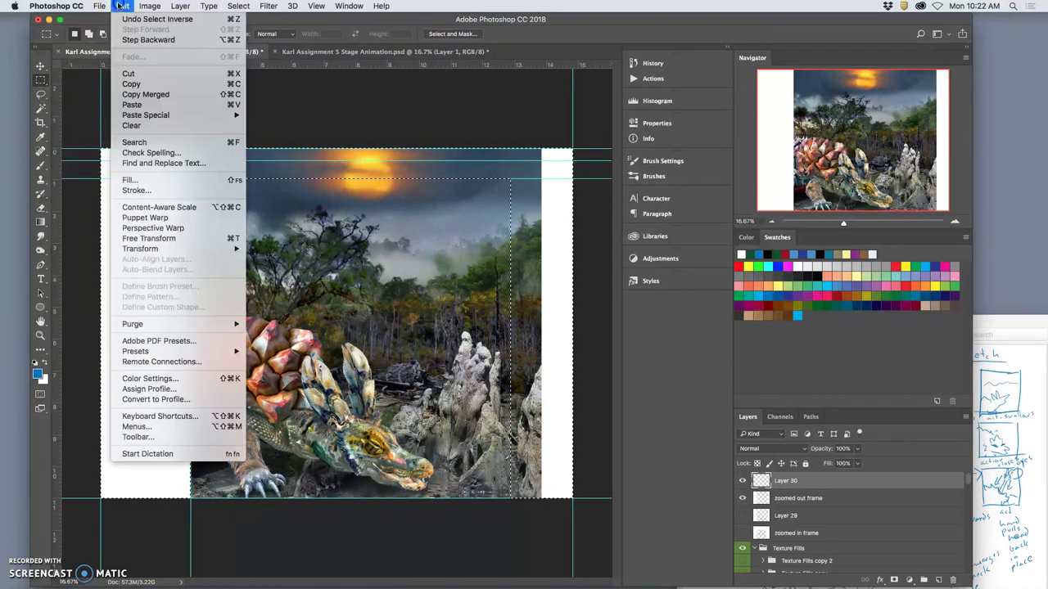
{"action": "left_click", "coordinate": [139, 180]}
{"action": "left_click", "coordinate": [601, 236]}
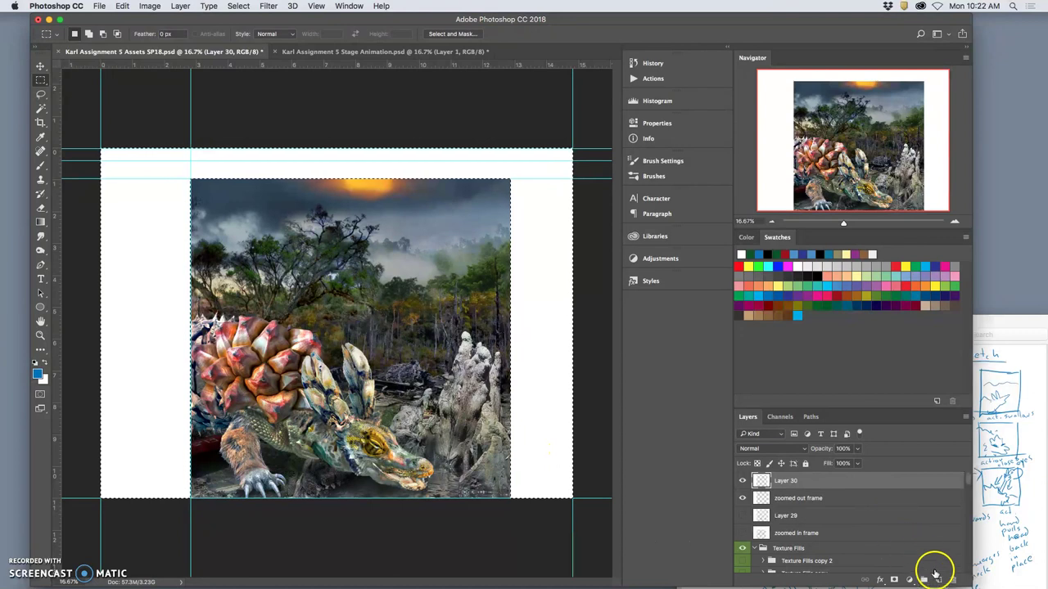
{"action": "key", "text": "super+d"}
{"action": "left_click_drag", "start_coordinate": [821, 496], "coordinate": [816, 505]}
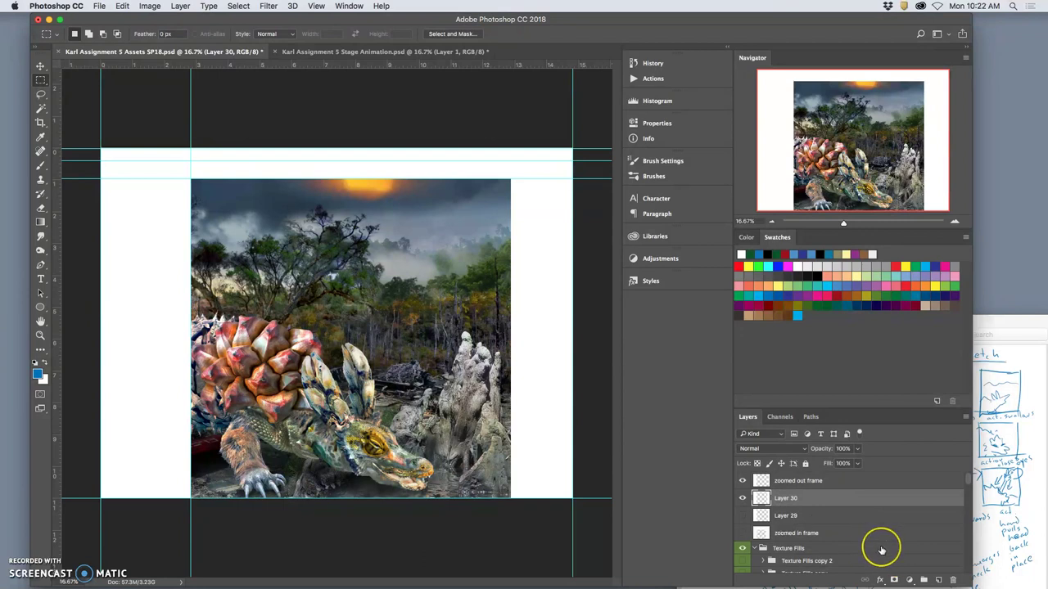
Step: Add a new layer and a lower horizontal guide, select an even smaller square from that guide to the canvas bottom, and invert the selection
{"action": "left_click", "coordinate": [938, 578]}
{"action": "left_click_drag", "start_coordinate": [290, 63], "coordinate": [295, 199]}
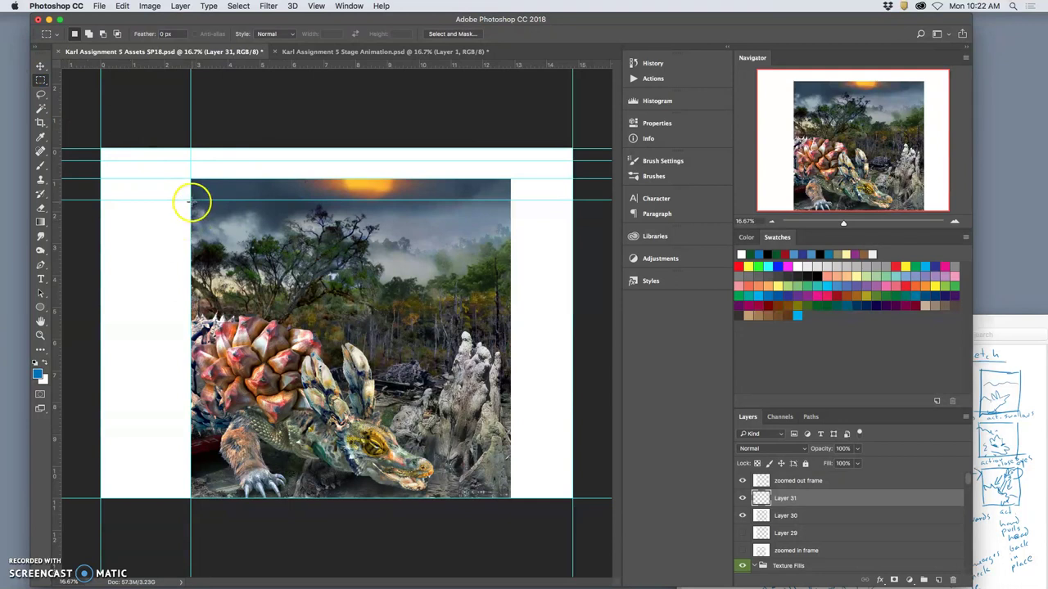
{"action": "left_click_drag", "start_coordinate": [190, 199], "coordinate": [506, 550]}
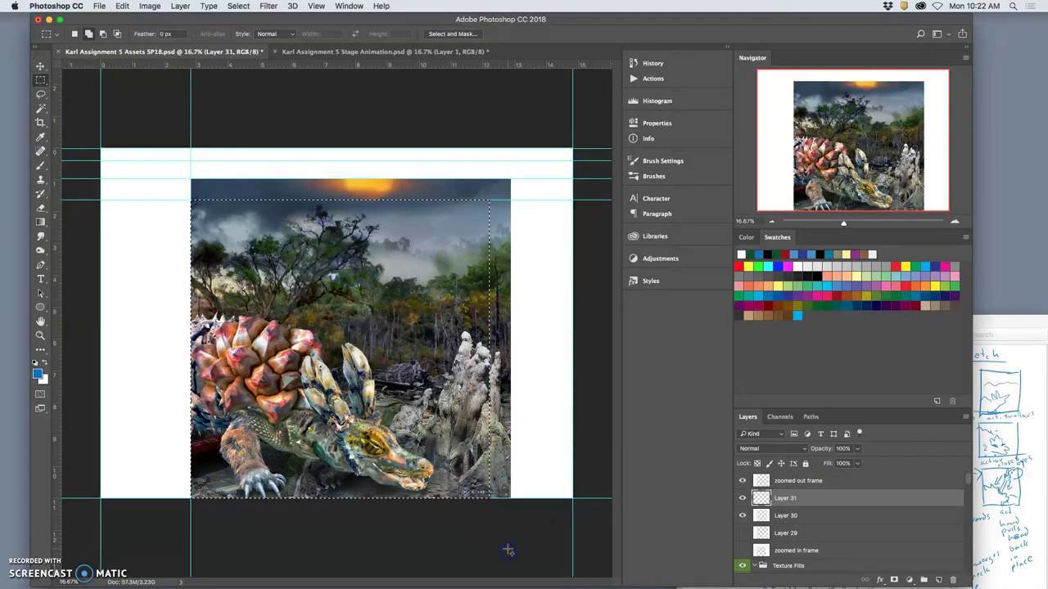
{"action": "left_click", "coordinate": [237, 6]}
{"action": "left_click", "coordinate": [248, 53]}
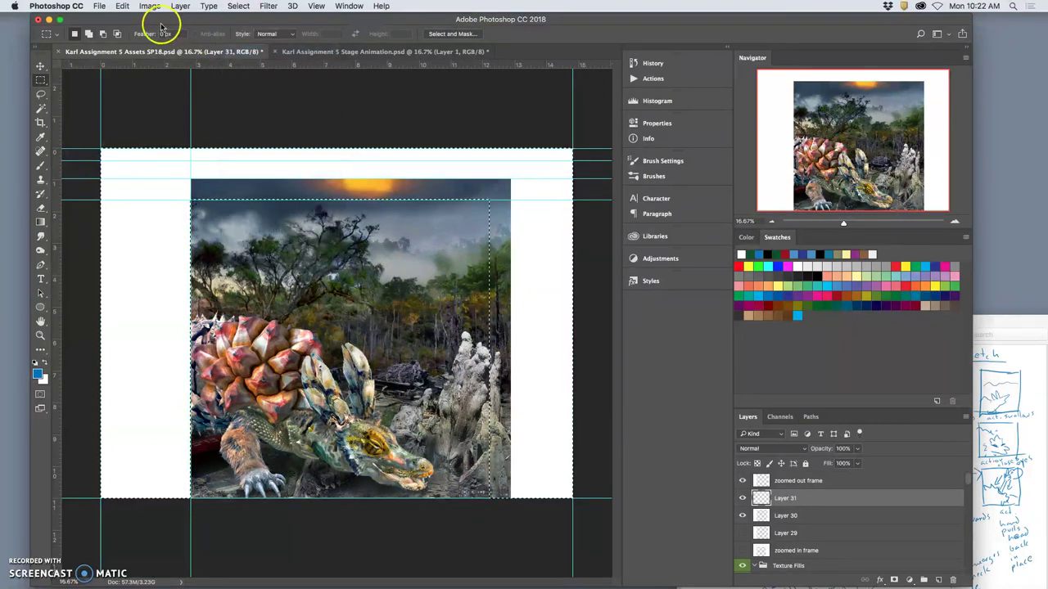
Step: Fill the inverted selection with white at 100% opacity on Layer 31 and deselect
{"action": "left_click", "coordinate": [122, 6]}
{"action": "left_click", "coordinate": [144, 179]}
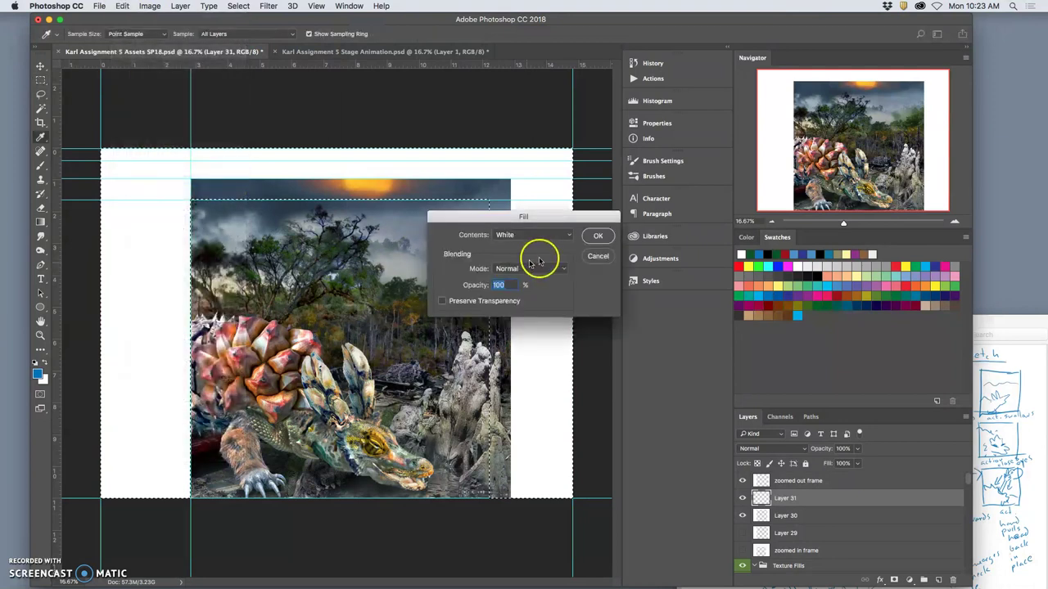
{"action": "left_click", "coordinate": [599, 238]}
{"action": "left_click", "coordinate": [41, 94]}
{"action": "key", "text": "ctrl+d"}
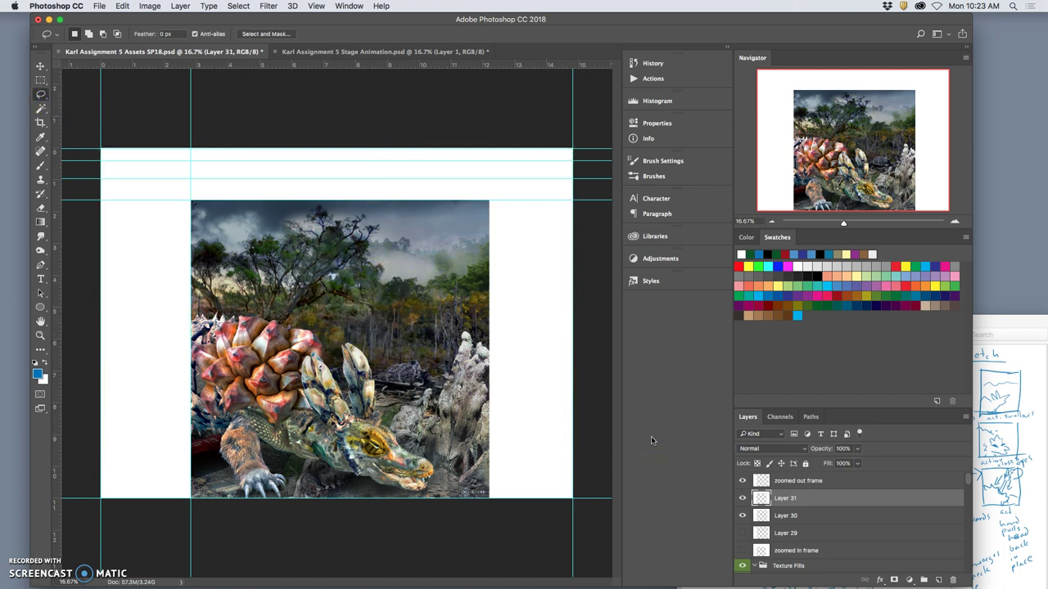
Step: Hide the guides and toggle the visibility of the zoomed out, intermediate and zoomed in frame layers to compare their crops
{"action": "key", "text": "super+semicolon"}
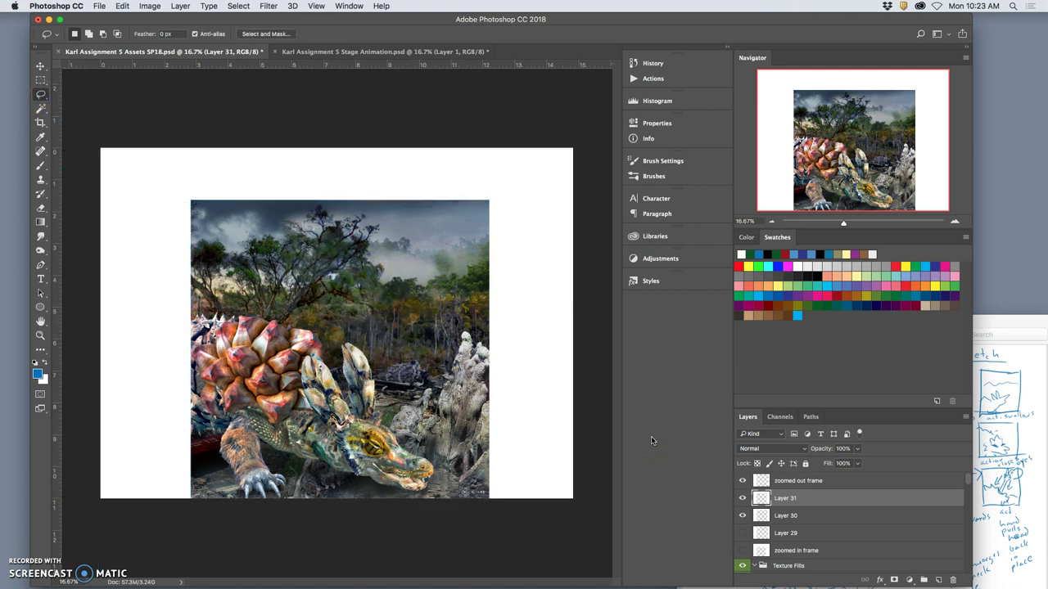
{"action": "left_click", "coordinate": [741, 533]}
{"action": "left_click", "coordinate": [742, 481]}
{"action": "left_click", "coordinate": [741, 497]}
{"action": "left_click", "coordinate": [741, 515]}
{"action": "left_click", "coordinate": [743, 533]}
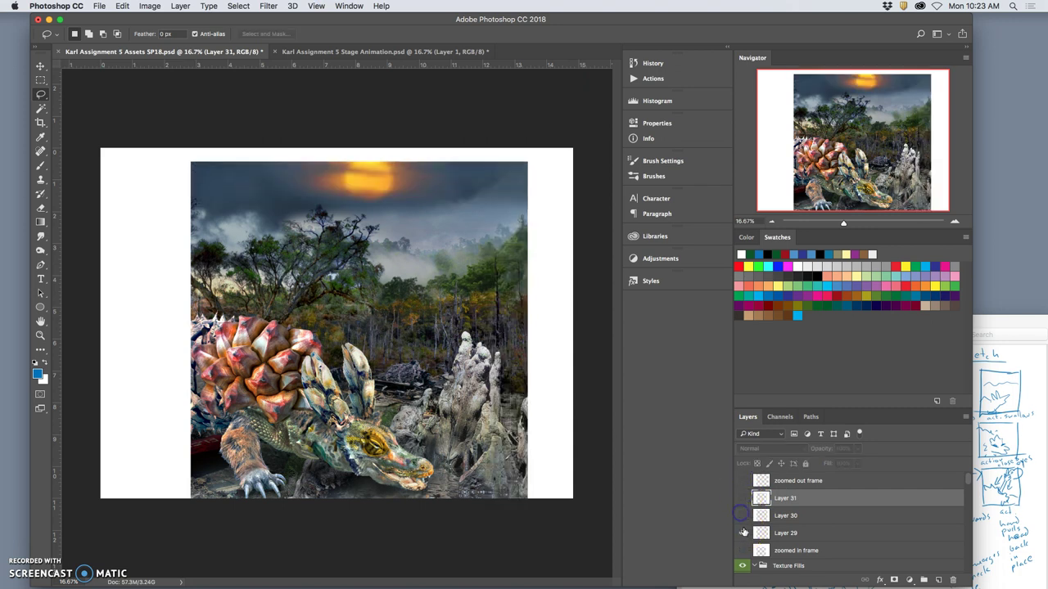
{"action": "left_click", "coordinate": [743, 550]}
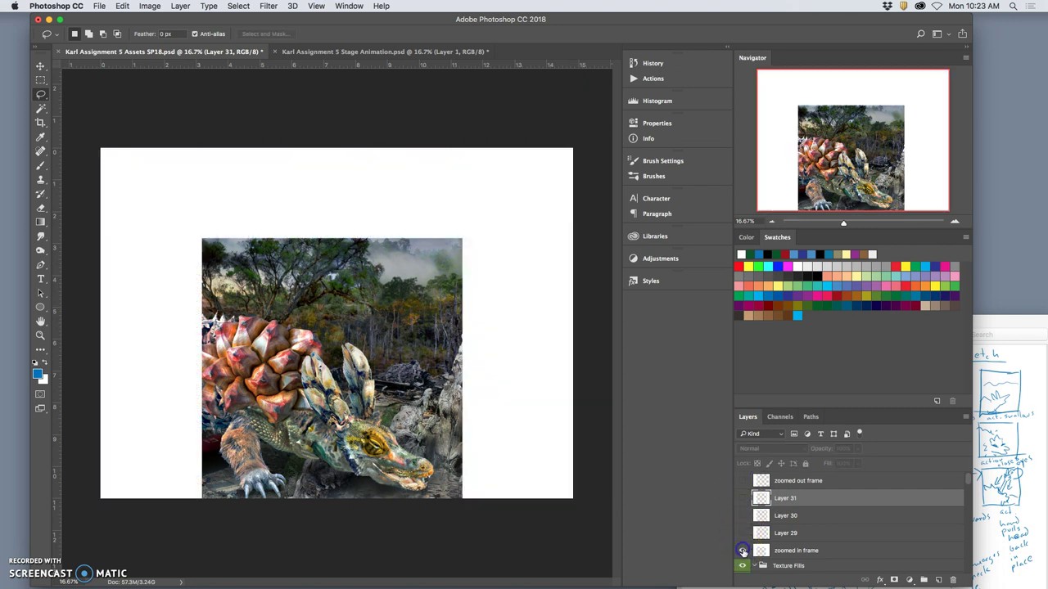
{"action": "left_click", "coordinate": [743, 551]}
{"action": "left_click", "coordinate": [743, 480]}
{"action": "left_click", "coordinate": [743, 499]}
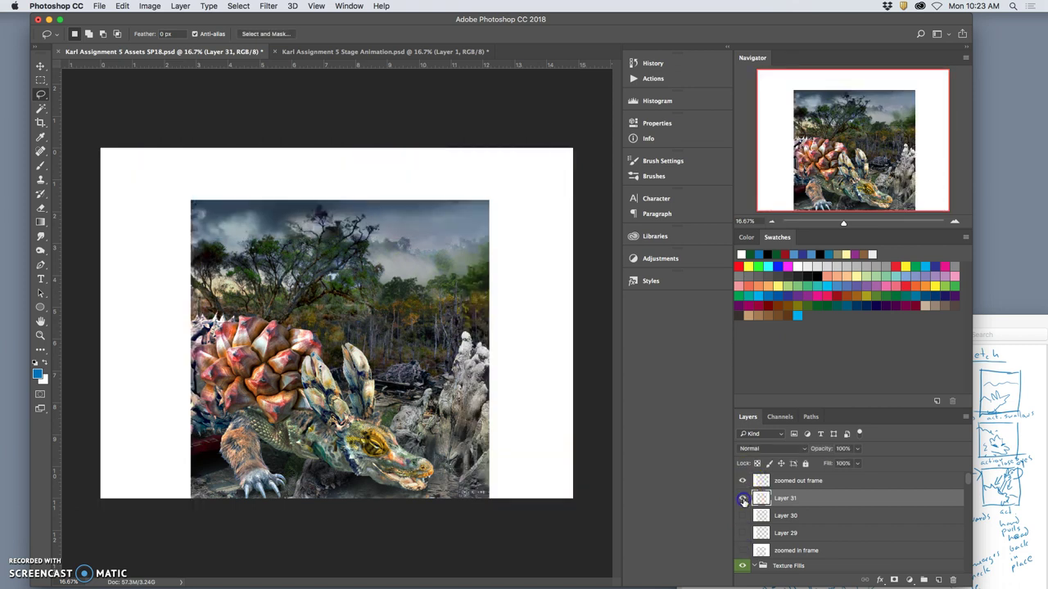
Step: Reorder the intermediate layers as Layer 29, Layer 30, Layer 31 below the zoomed out frame, and show all frame layers in sequence
{"action": "left_click", "coordinate": [742, 498]}
{"action": "left_click_drag", "start_coordinate": [786, 498], "coordinate": [784, 522]}
{"action": "left_click", "coordinate": [742, 481]}
{"action": "left_click", "coordinate": [743, 481]}
{"action": "left_click", "coordinate": [742, 499]}
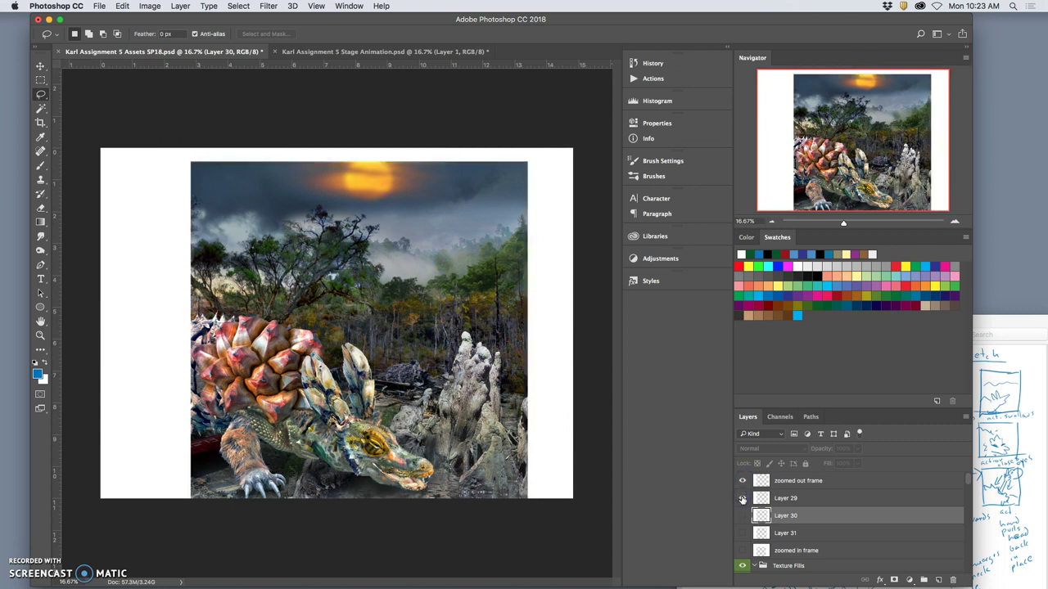
{"action": "left_click", "coordinate": [742, 516]}
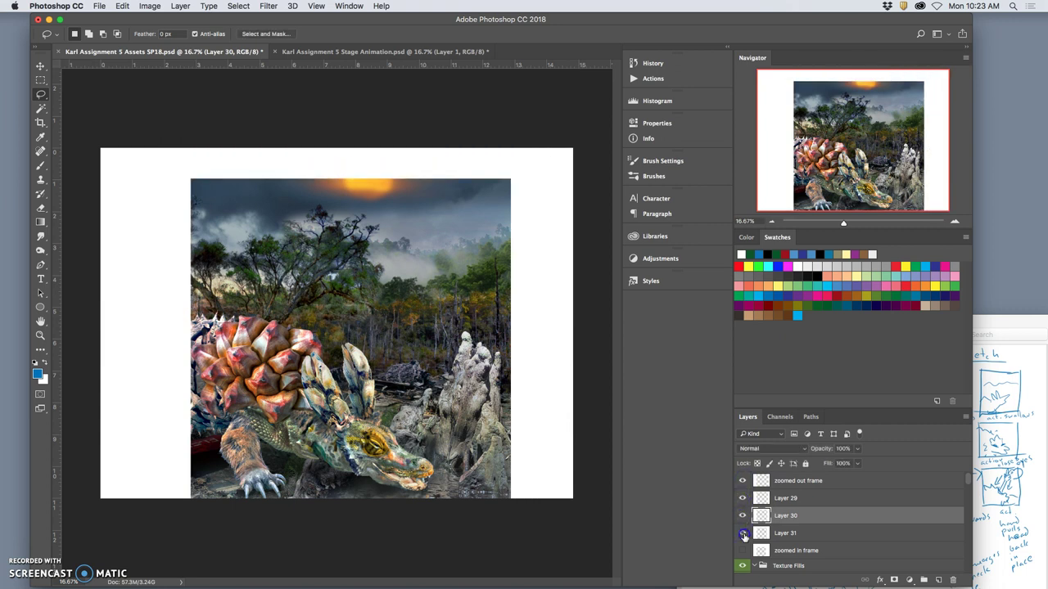
{"action": "left_click", "coordinate": [742, 534]}
{"action": "left_click", "coordinate": [742, 551]}
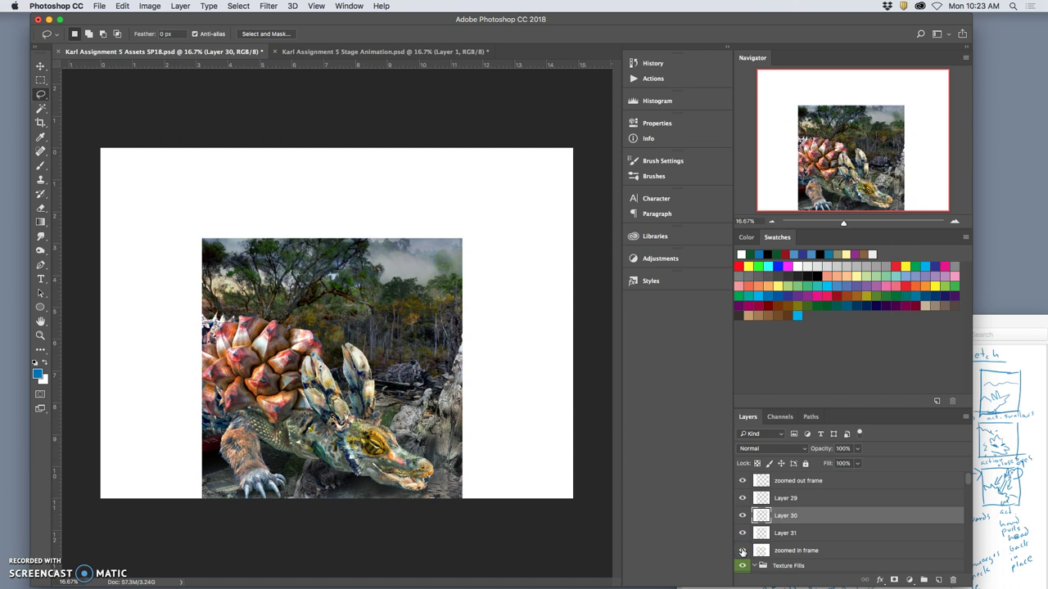
Step: Toggle the zoomed in frame and Layer 31 on and off to examine the jump between the last crops
{"action": "left_click", "coordinate": [743, 551]}
{"action": "left_click", "coordinate": [743, 551]}
{"action": "left_click", "coordinate": [743, 551]}
{"action": "left_click", "coordinate": [743, 551]}
{"action": "left_click", "coordinate": [742, 551]}
{"action": "left_click", "coordinate": [741, 532]}
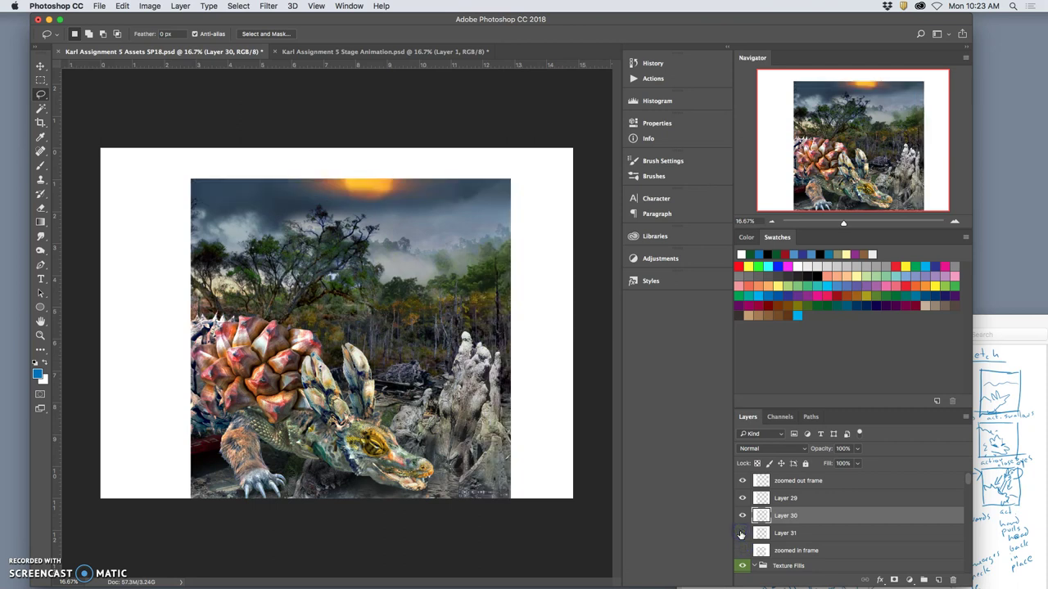
{"action": "left_click", "coordinate": [741, 550]}
{"action": "left_click", "coordinate": [742, 548]}
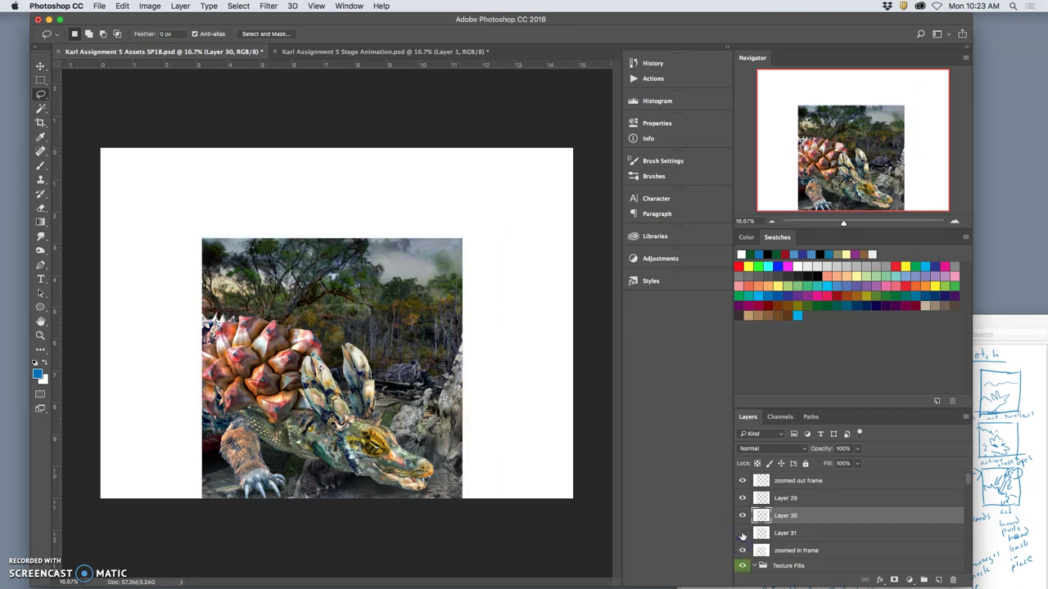
Step: Show the guides again and hide every frame layer except Layer 31
{"action": "key", "text": "ctrl+semicolon"}
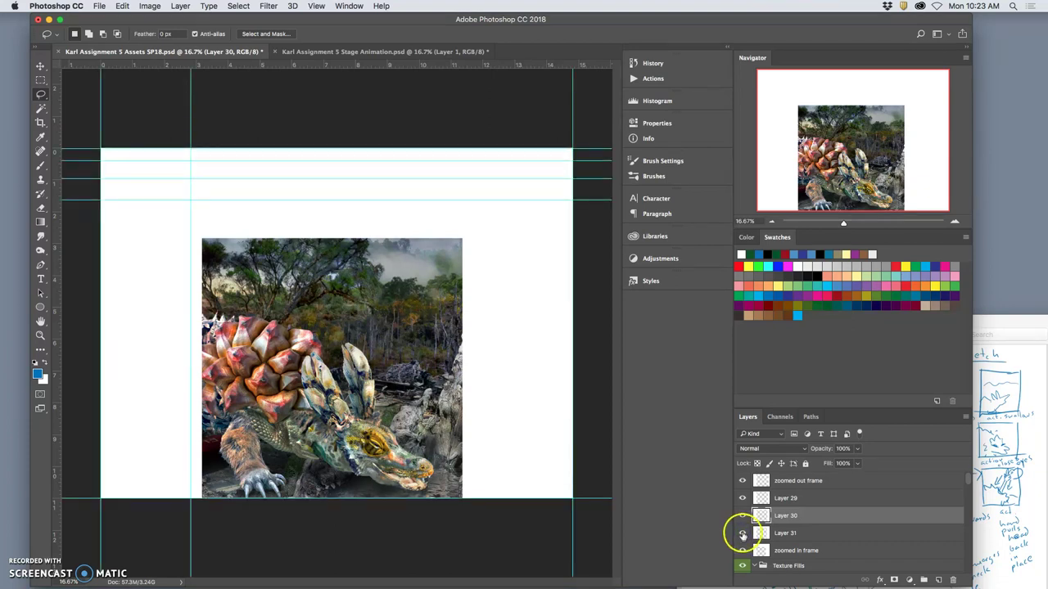
{"action": "left_click", "coordinate": [741, 518]}
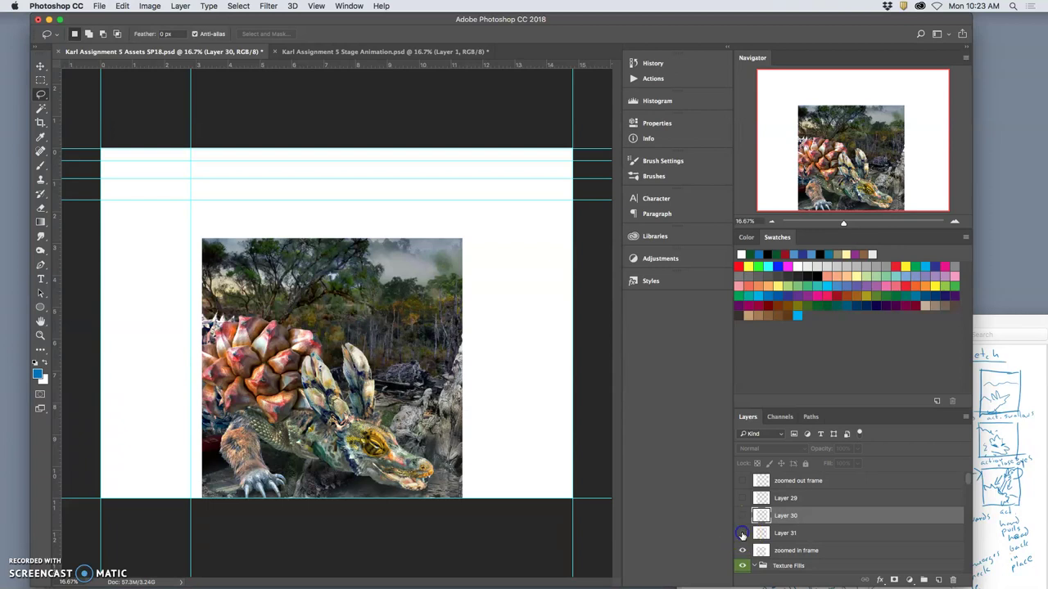
{"action": "left_click", "coordinate": [742, 551]}
{"action": "left_click", "coordinate": [742, 533]}
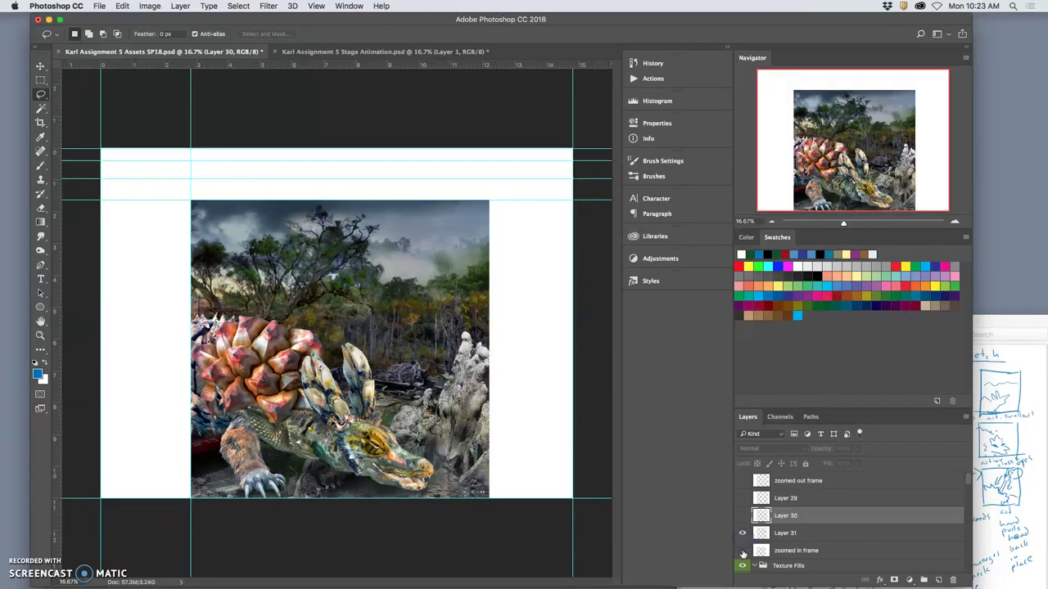